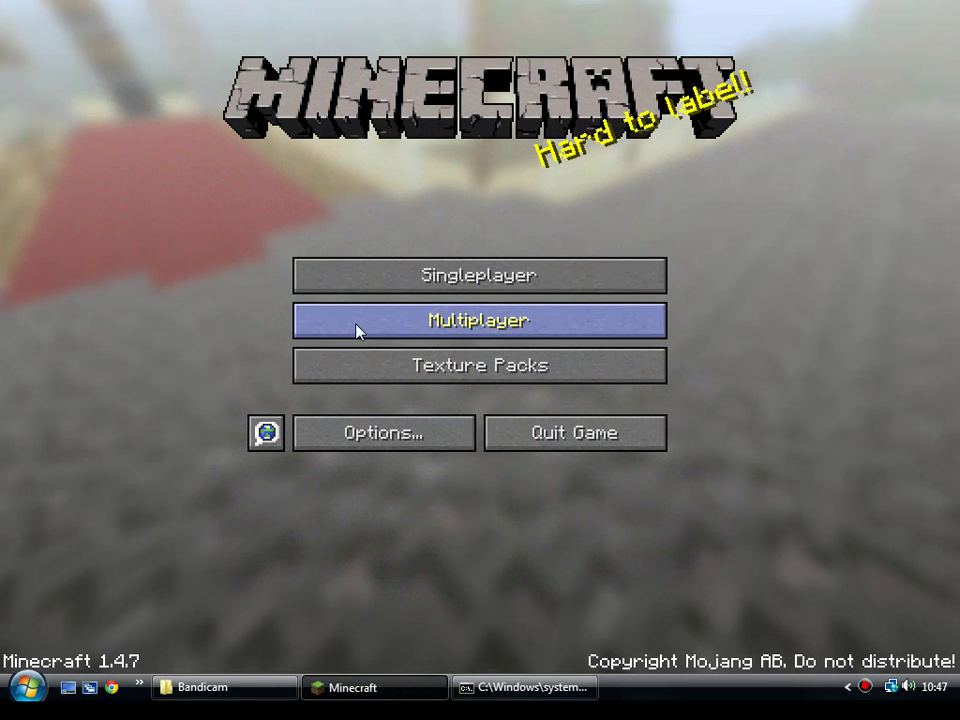
# Join the multiplayer server named 2590.
pyautogui.click(359, 257)
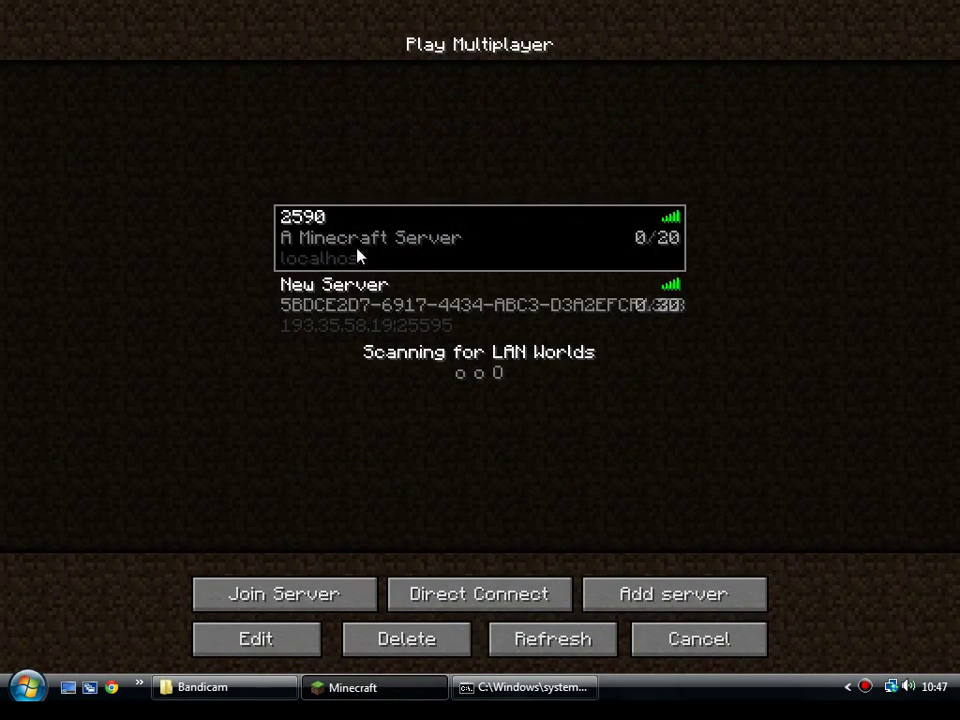
pyautogui.click(322, 598)
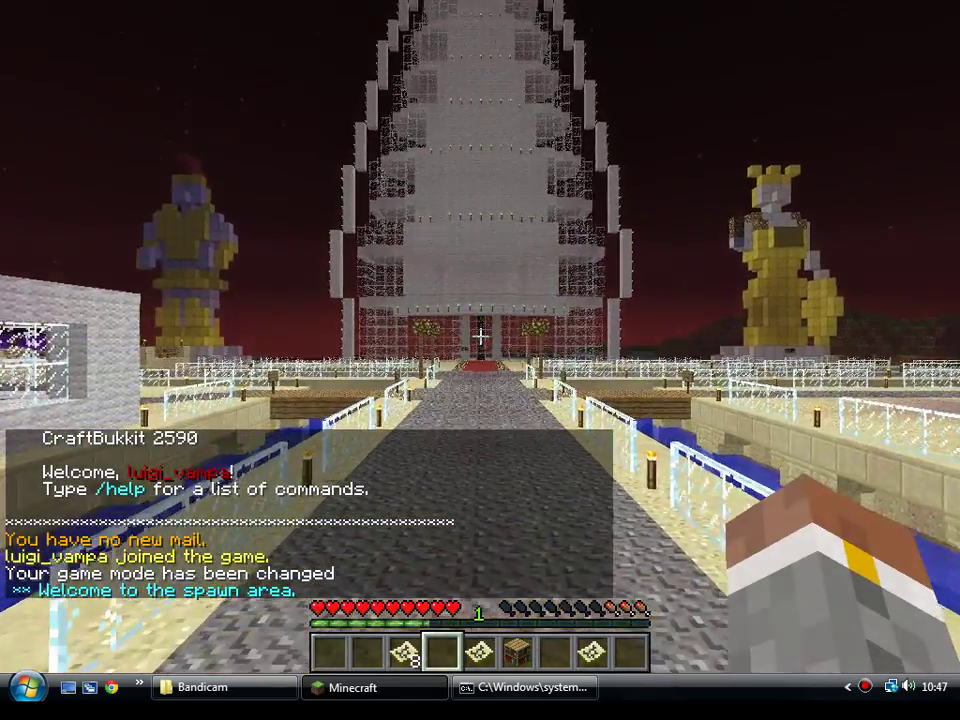
# Walk from the spawn path into the glass tower's lobby and take the [Lift Up] sign to the library floor.
pyautogui.press('w')
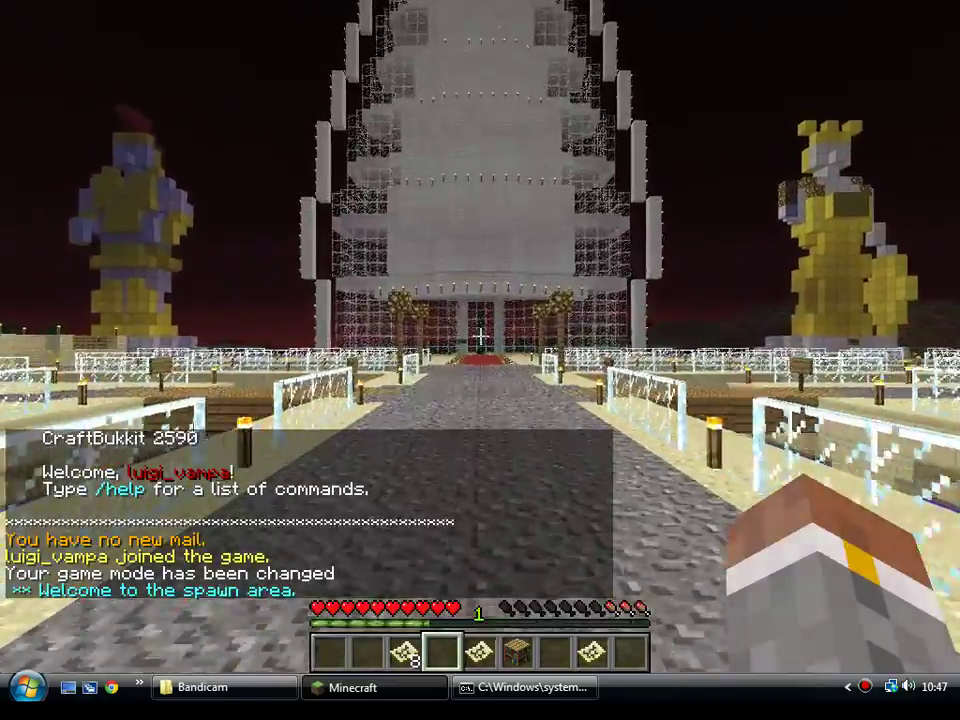
pyautogui.press('w')
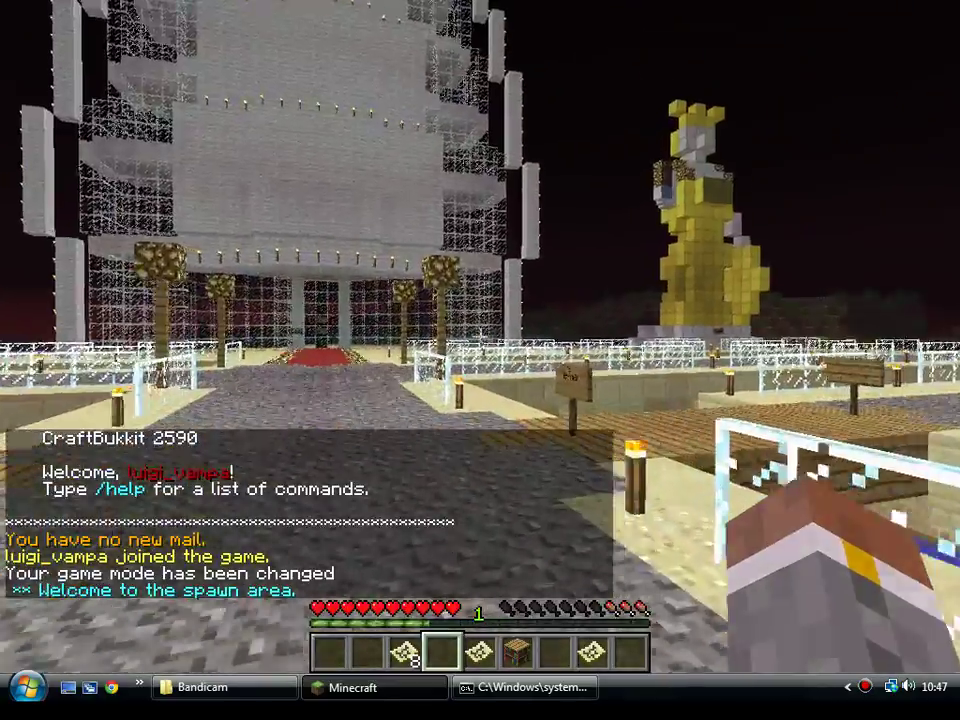
pyautogui.press('w')
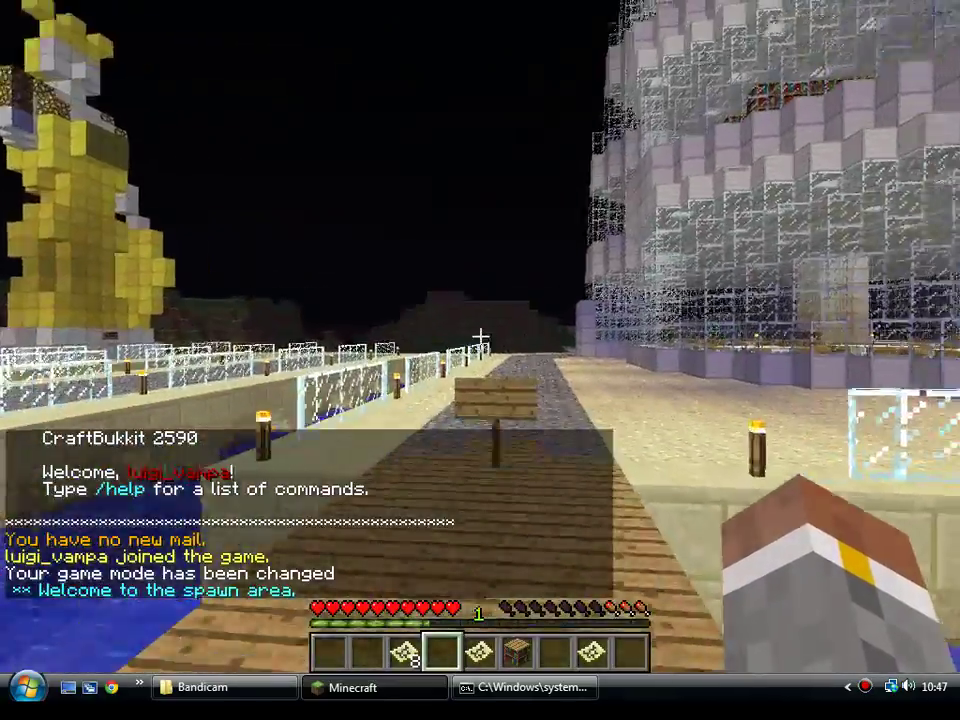
pyautogui.press('w')
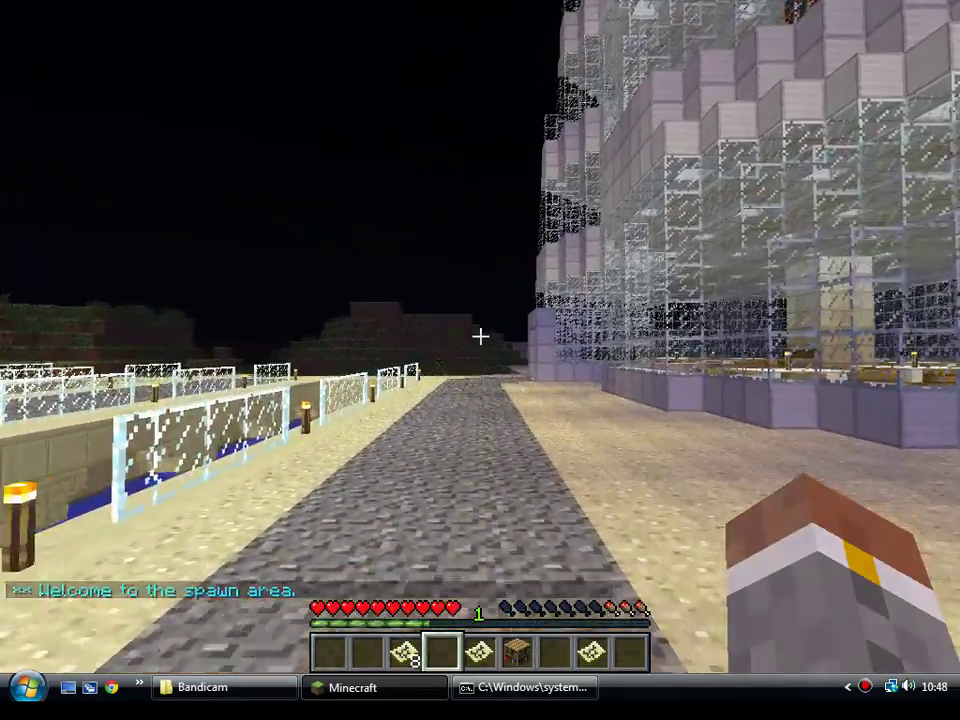
pyautogui.press('w')
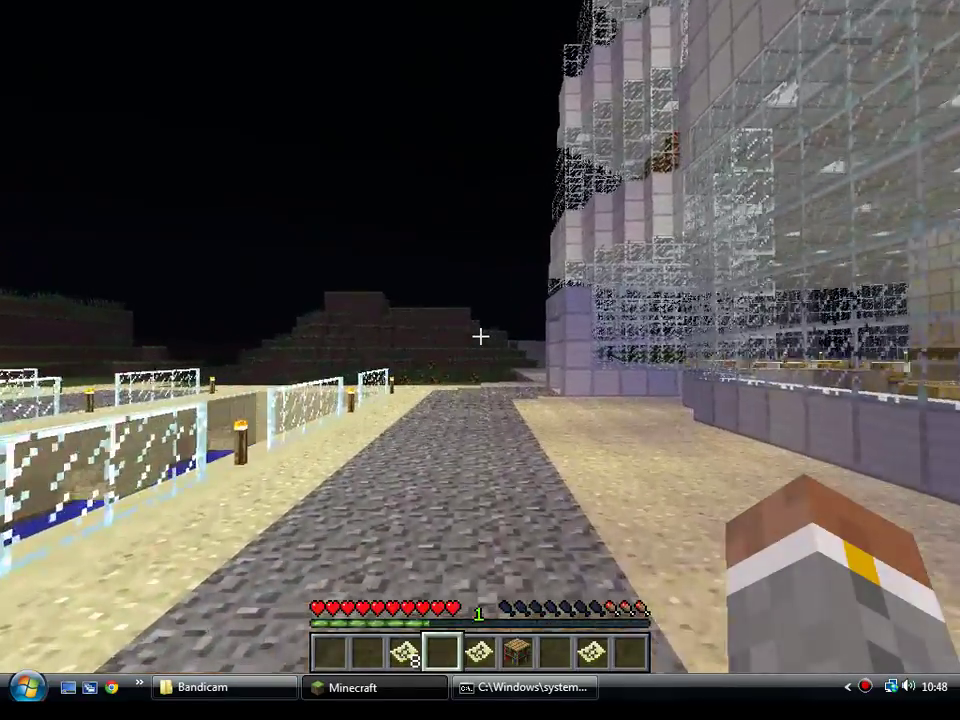
pyautogui.press('w')
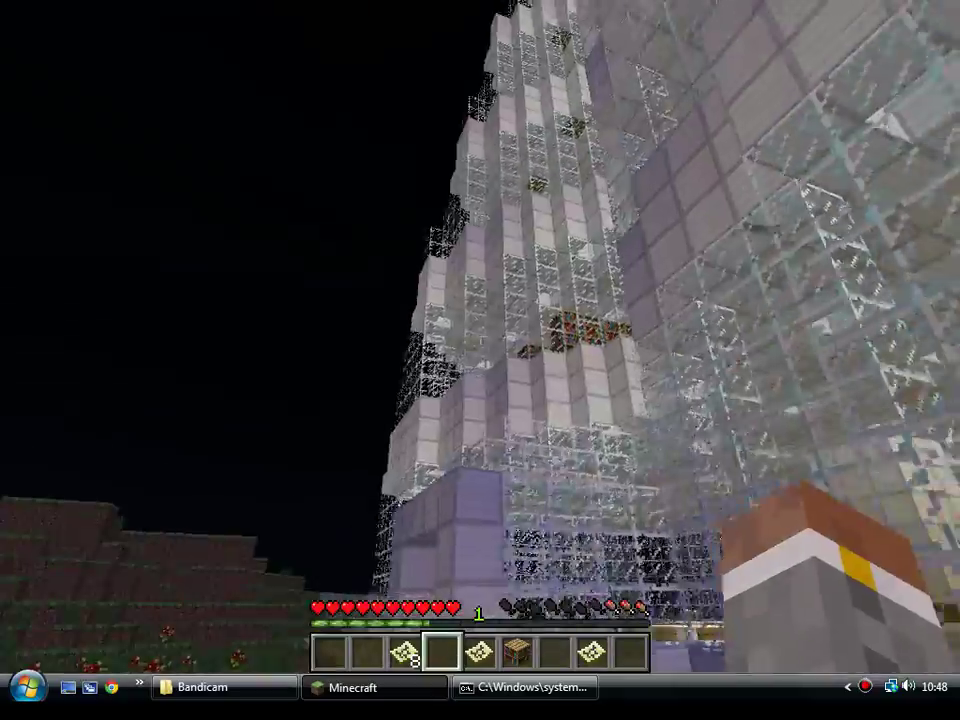
pyautogui.press('w')
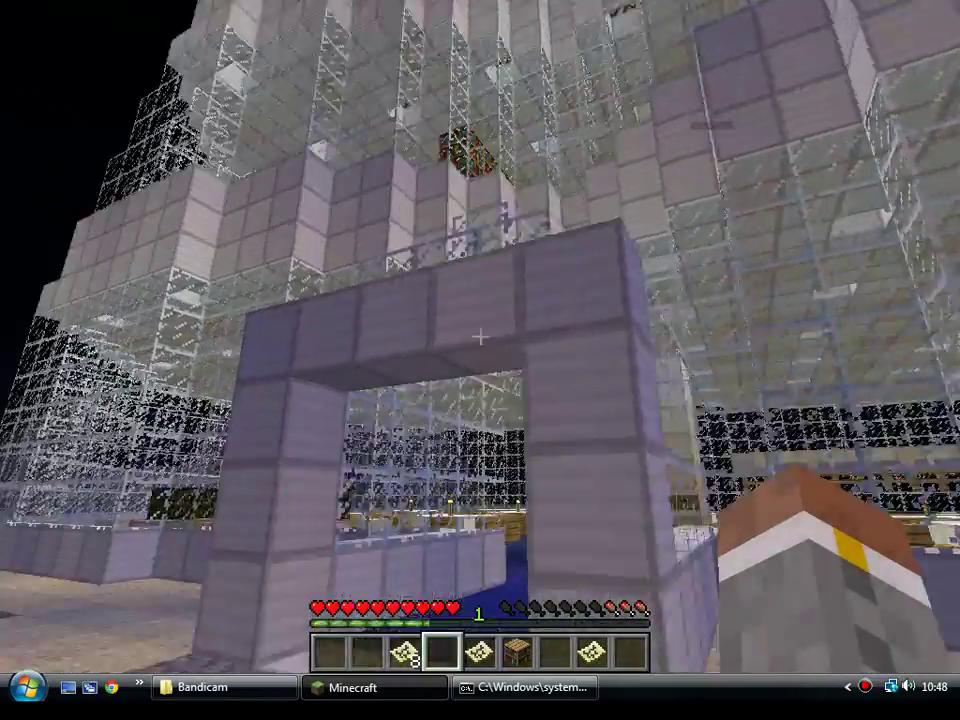
pyautogui.press('w')
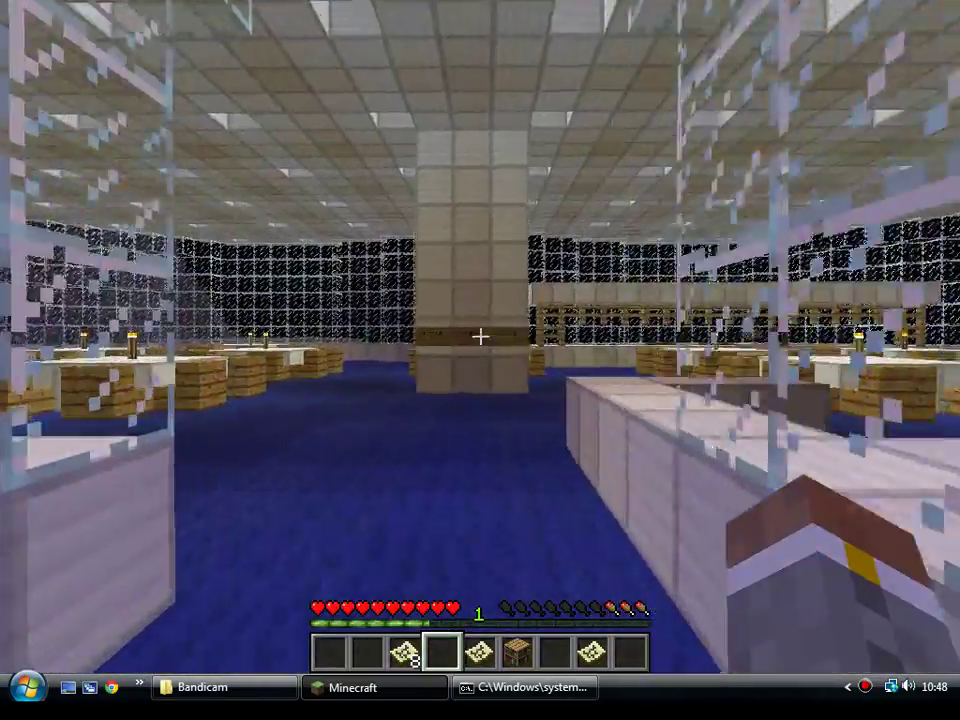
pyautogui.press('w')
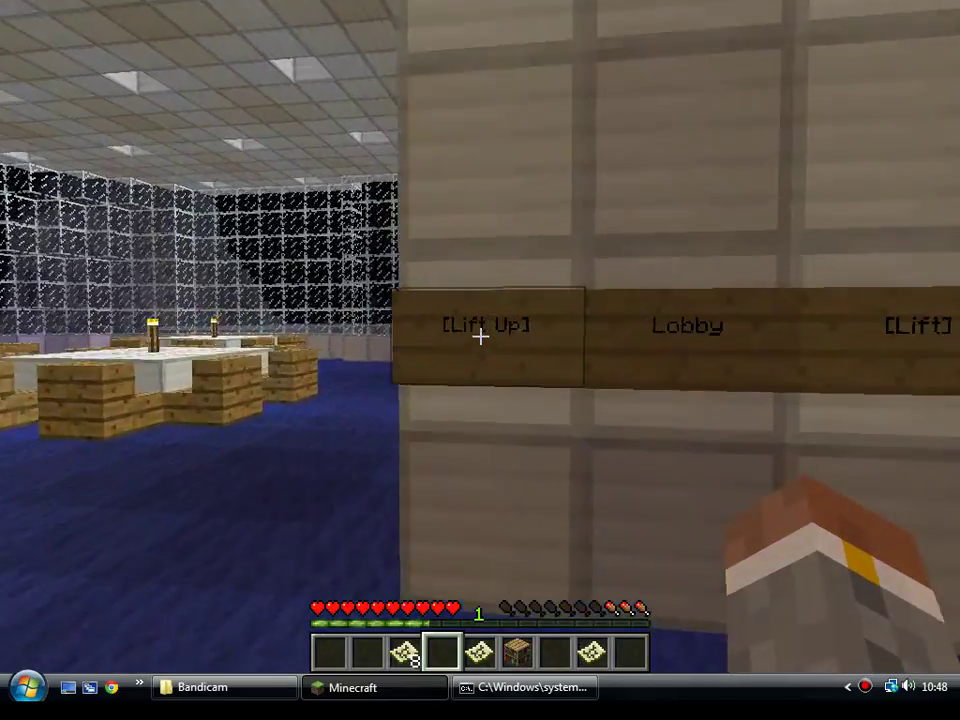
pyautogui.rightClick(480, 330)
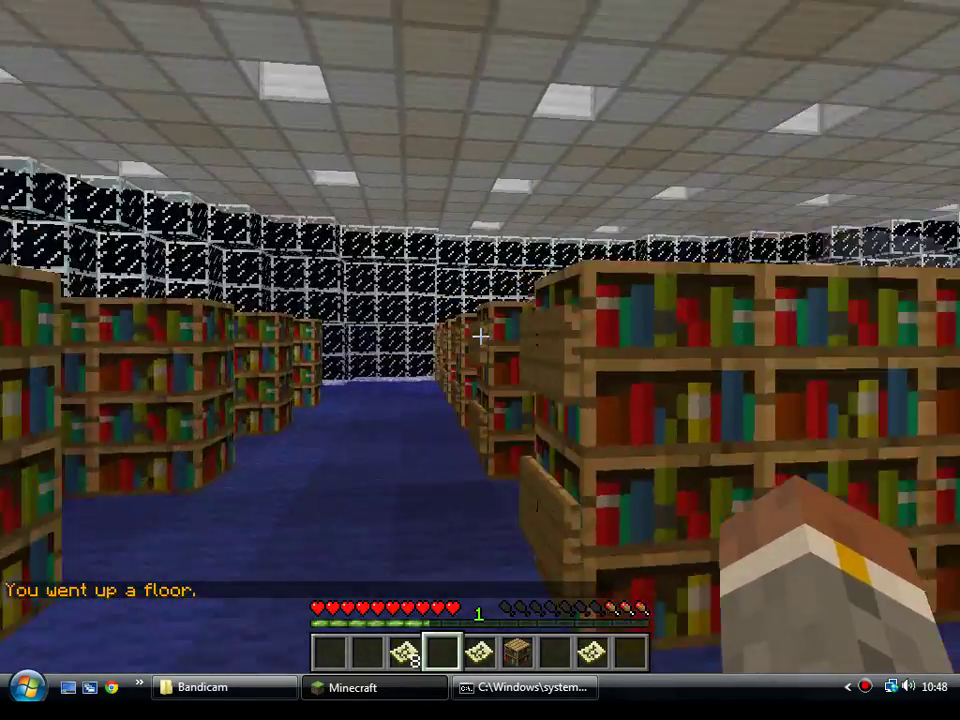
# Switch to creative mode with the /gm command and start flying above the library floor.
pyautogui.write('/gm')
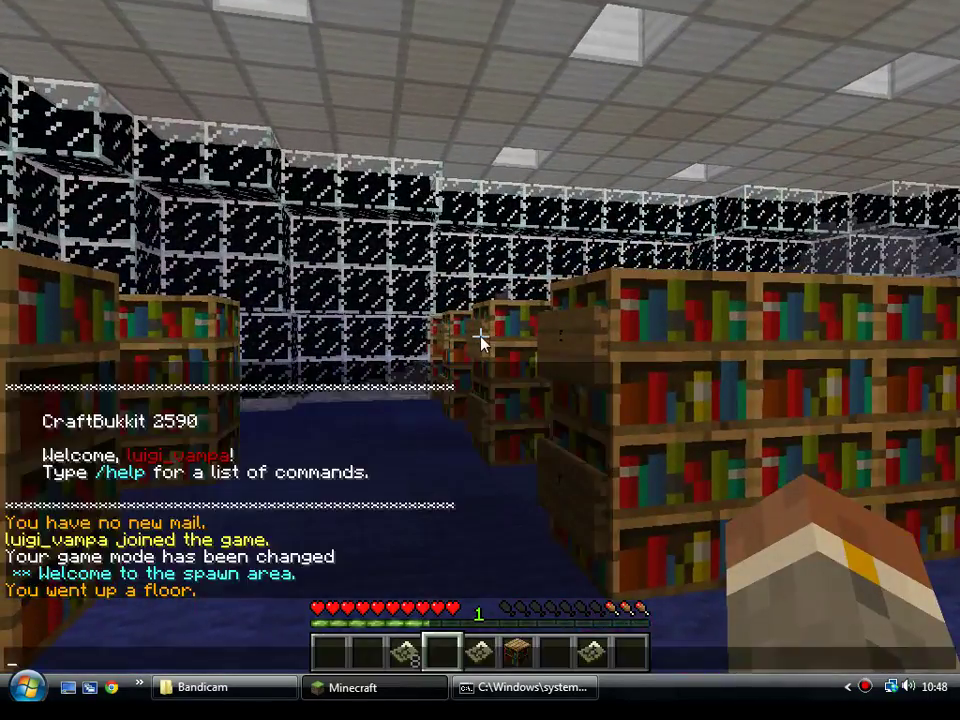
pyautogui.press('Return')
pyautogui.press('space')
pyautogui.press('space')
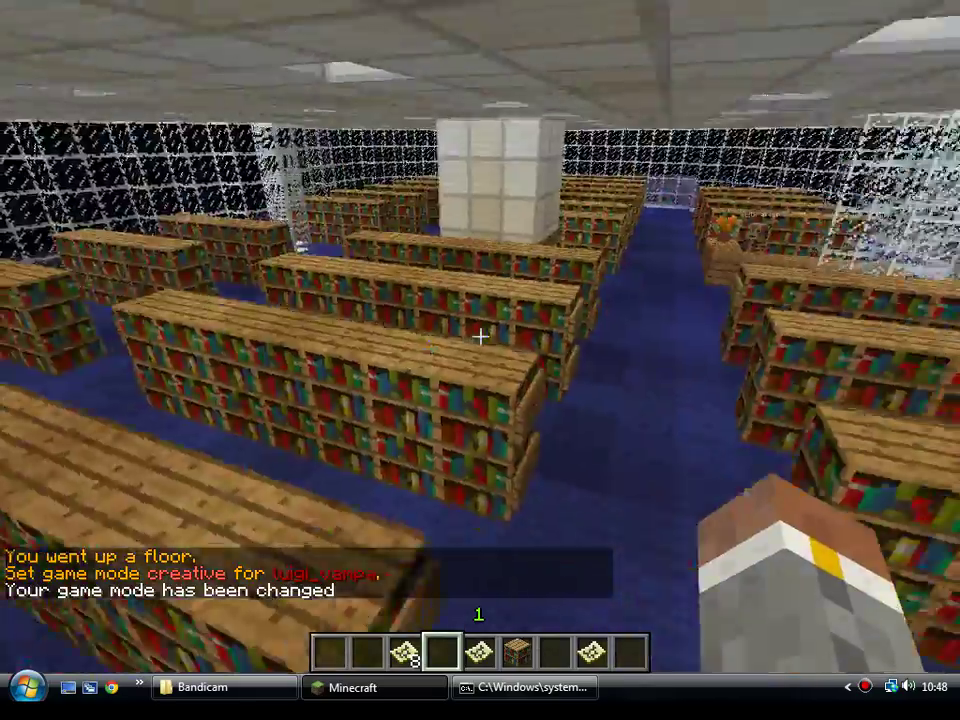
# Fly along the library aisle to the Row A bookshelf and view the books stored in it.
pyautogui.press('w')
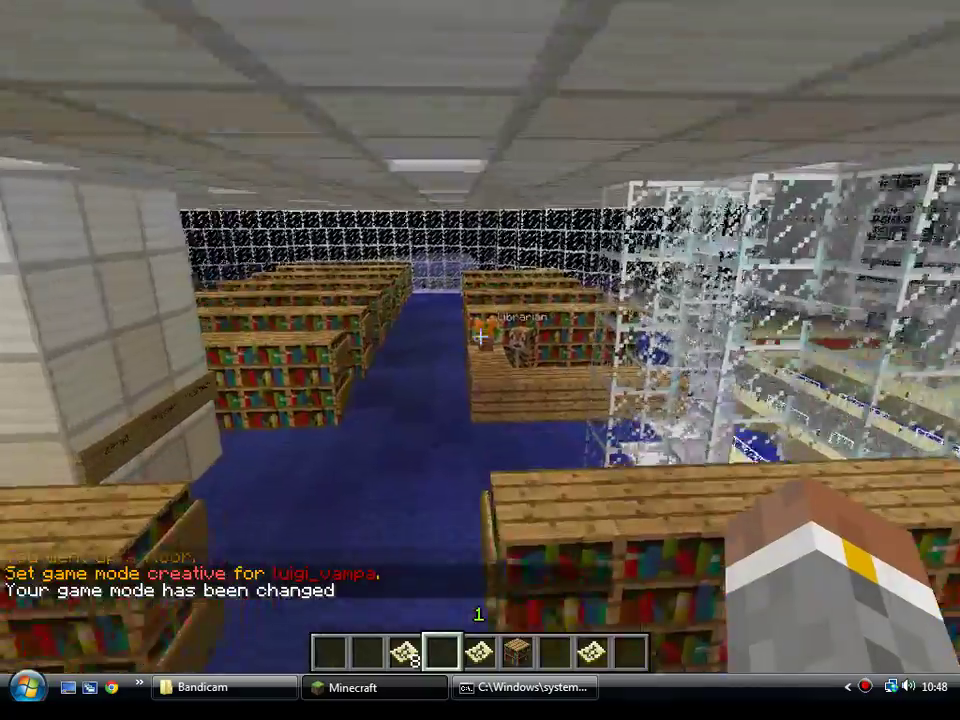
pyautogui.press('w')
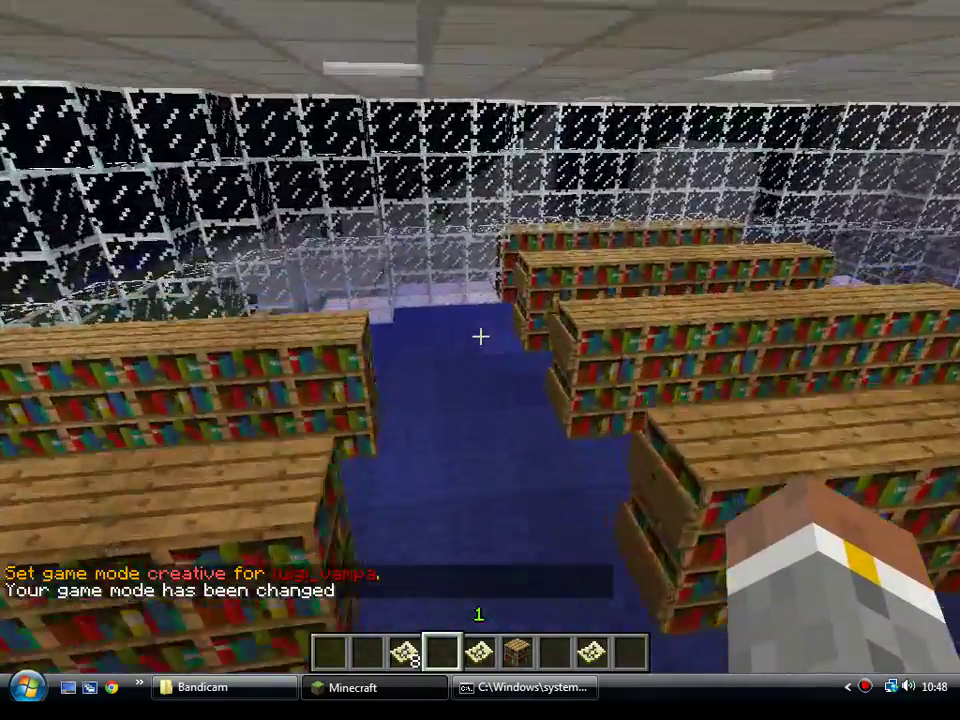
pyautogui.press('w')
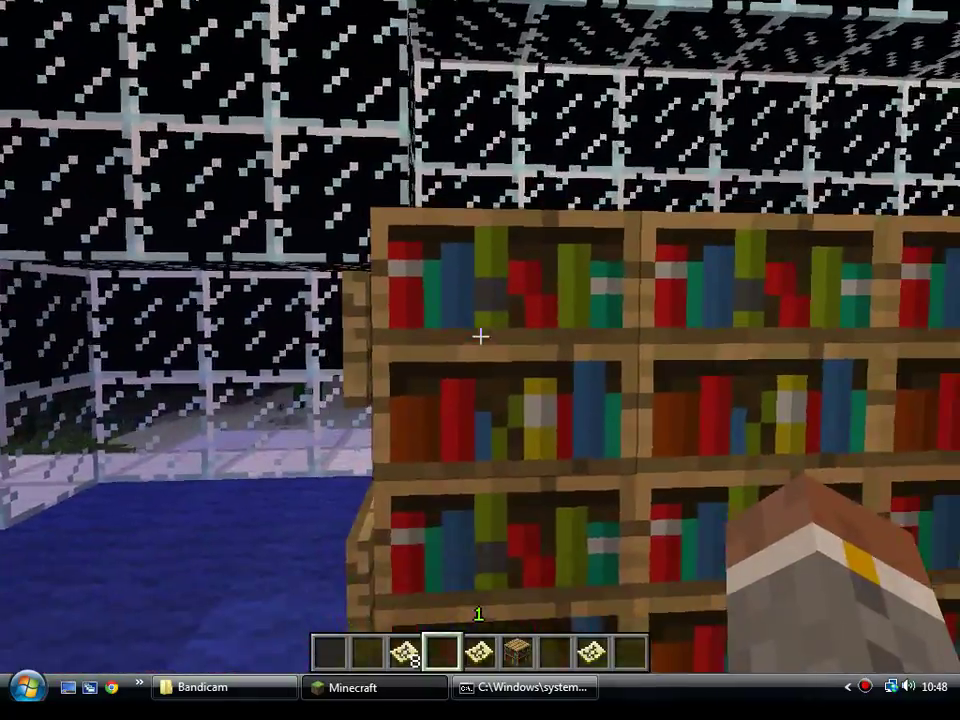
pyautogui.rightClick(480, 337)
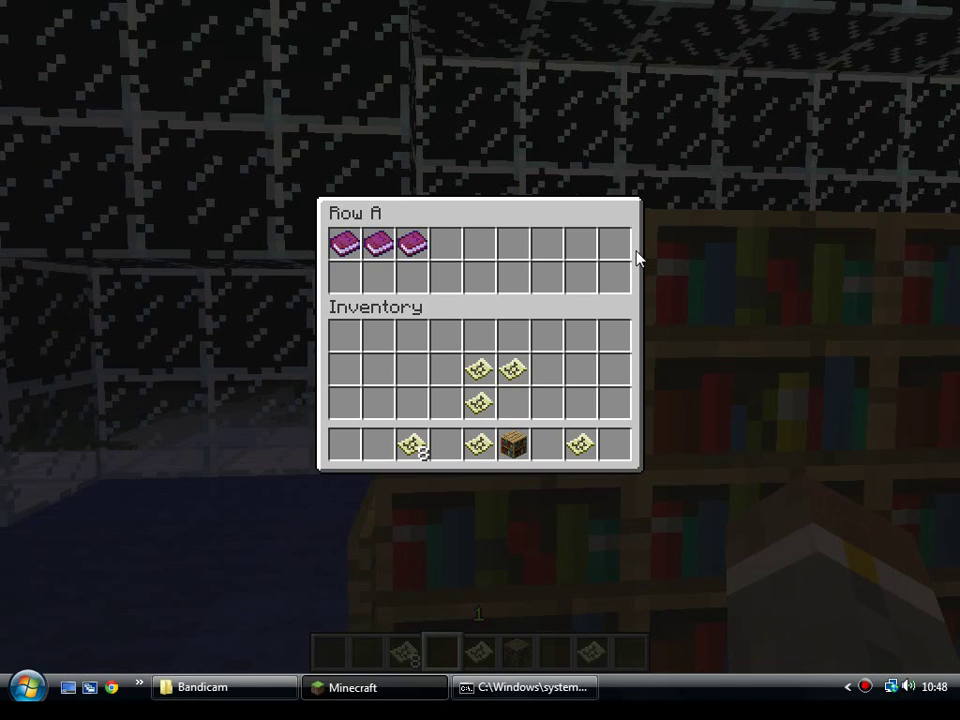
pyautogui.press('e')
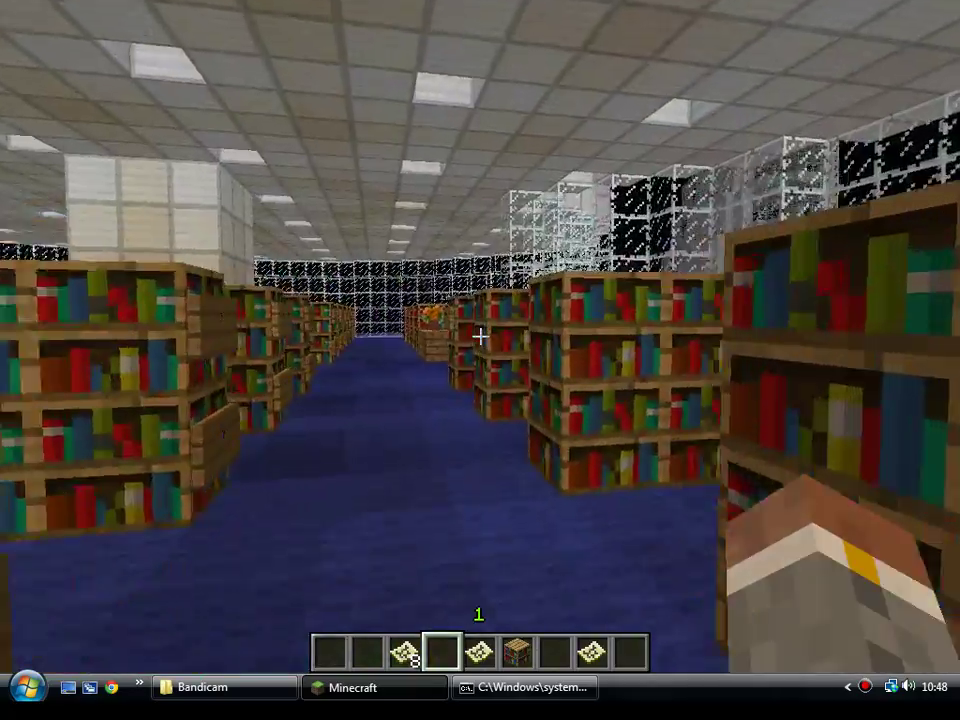
# Open the BookShop shelf and buy one map, placing it in the third slot of the inventory's middle row.
pyautogui.press('w')
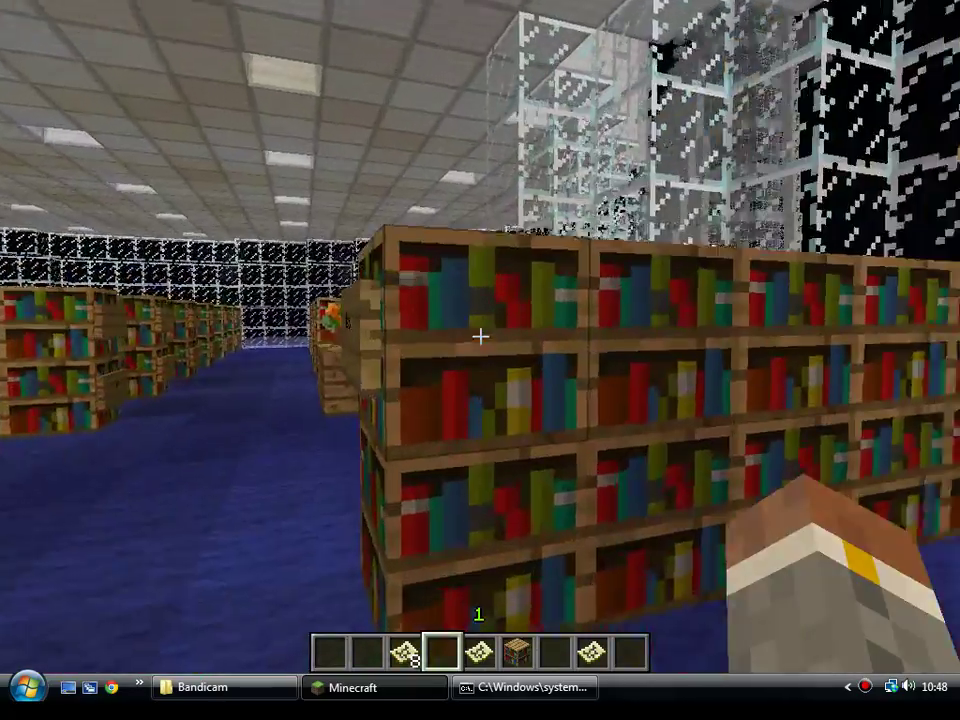
pyautogui.press('a')
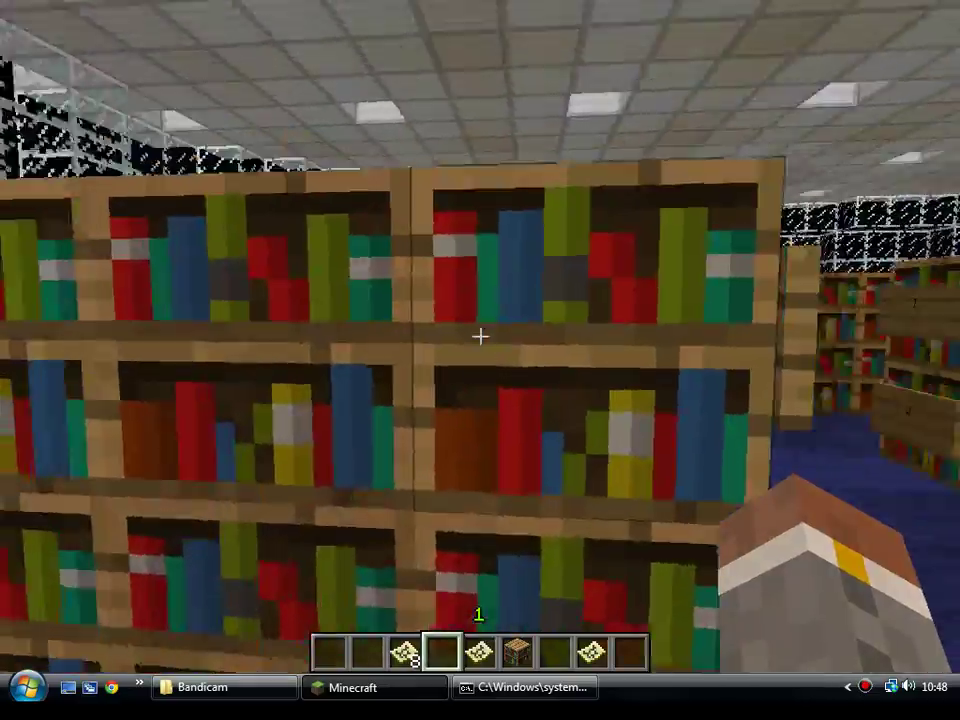
pyautogui.rightClick(480, 337)
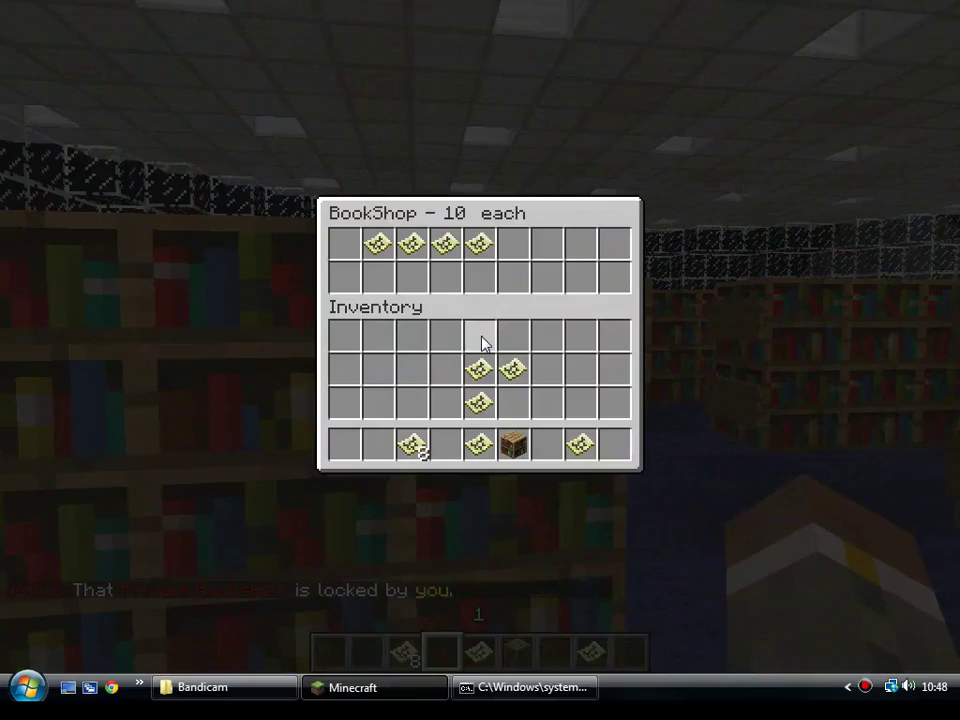
pyautogui.click(377, 243)
pyautogui.click(412, 370)
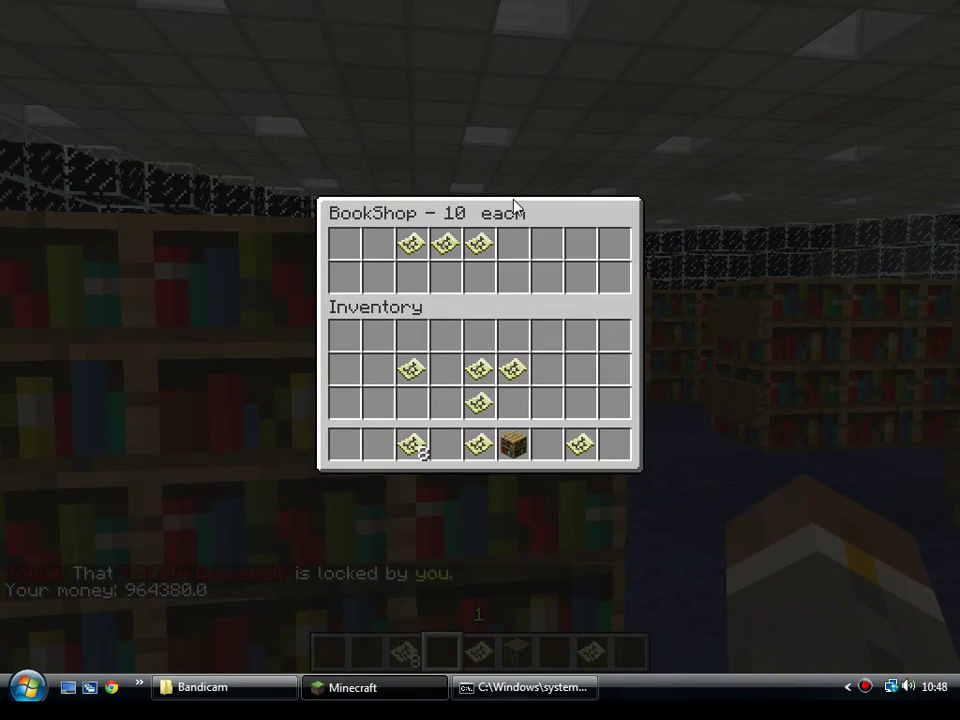
pyautogui.press('Escape')
pyautogui.press('w')
pyautogui.press('w')
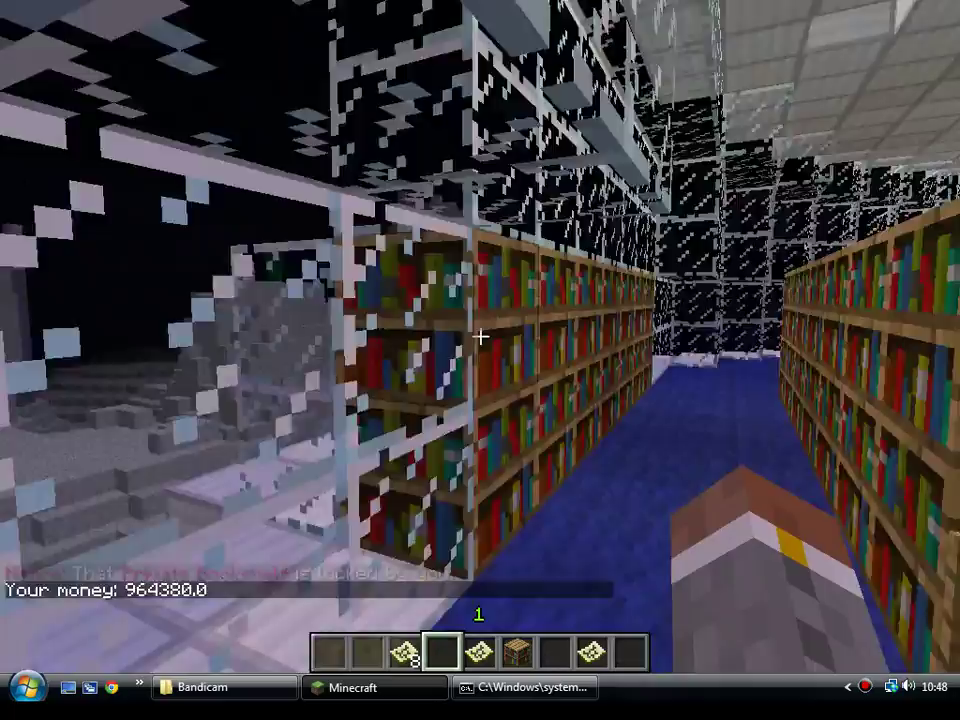
pyautogui.press('w')
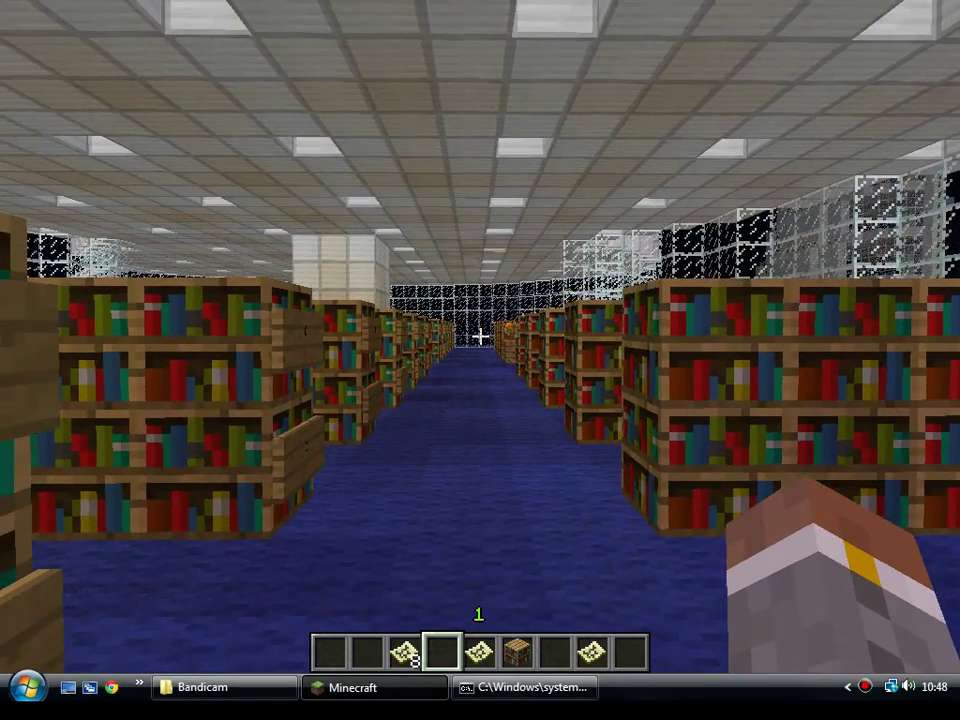
# Pause the game, switch to Chrome, search Google for dev.bukkit.org and open the Bukkit.org result.
pyautogui.press('Escape')
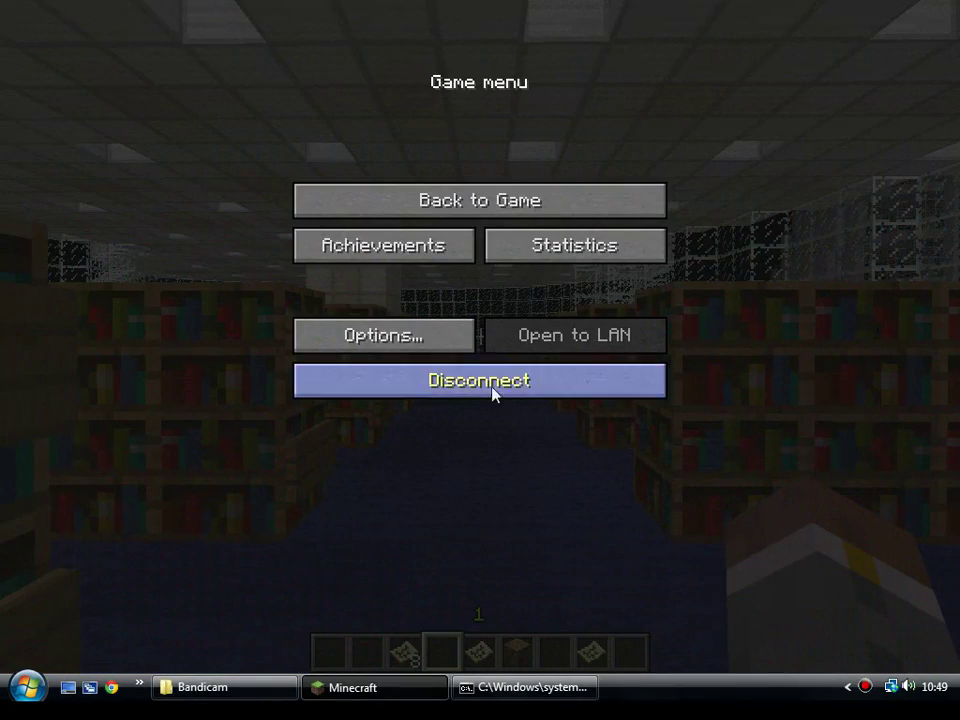
pyautogui.click(111, 690)
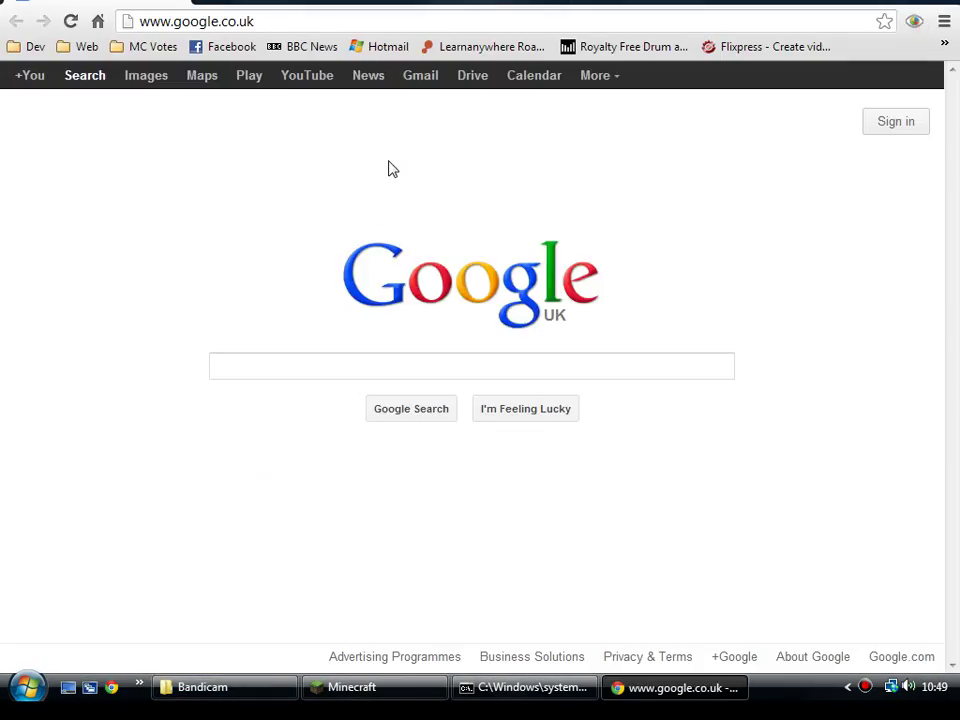
pyautogui.write('de')
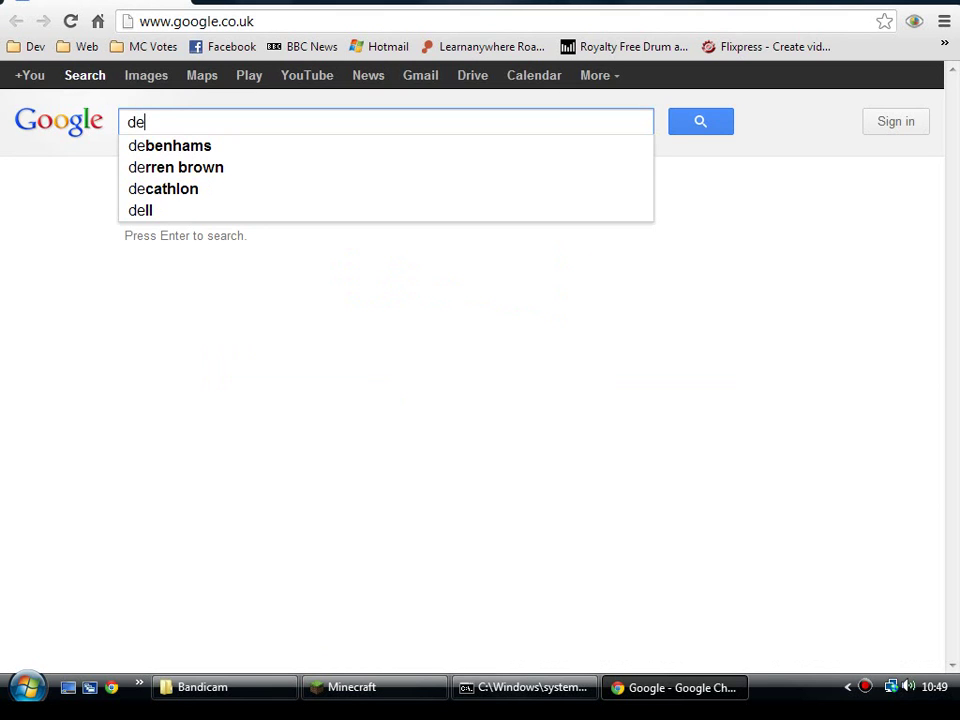
pyautogui.write('v.')
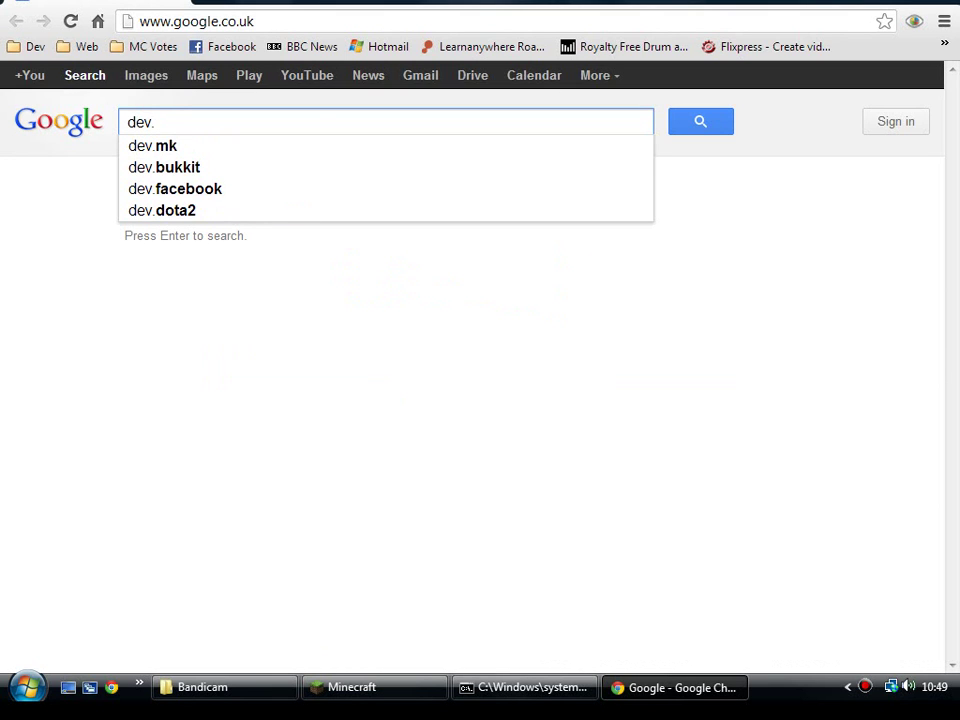
pyautogui.write('bukkit.org')
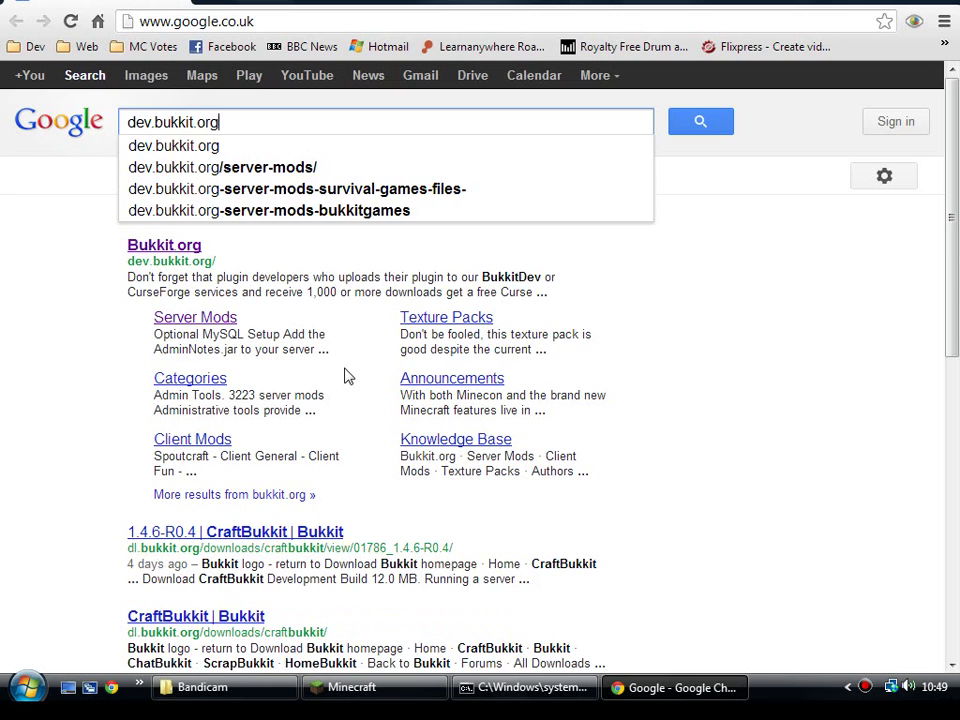
pyautogui.press('Return')
pyautogui.click(161, 247)
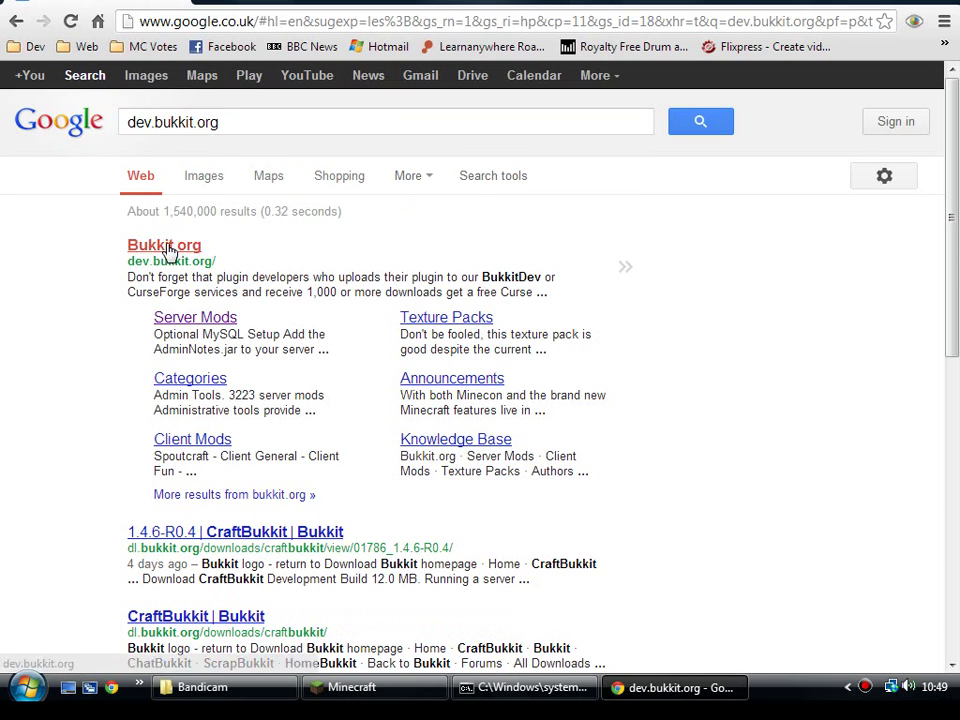
# Search BukkitDev for "book shelf" and open the BookShelf plugin's page at its feature list and recent files.
pyautogui.click(740, 192)
pyautogui.click(742, 215)
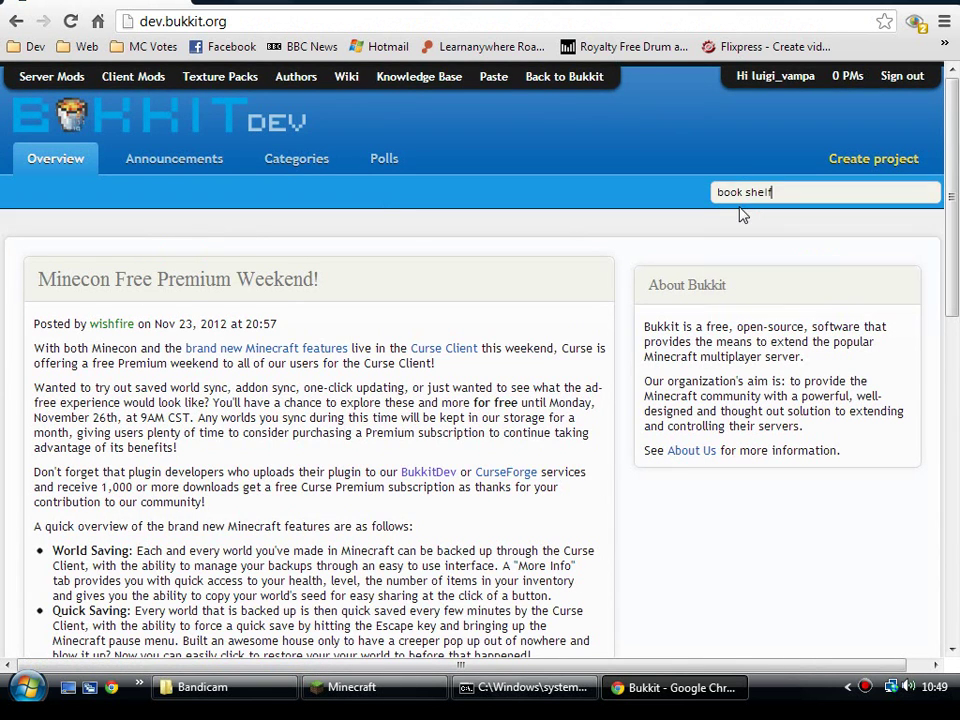
pyautogui.press('Return')
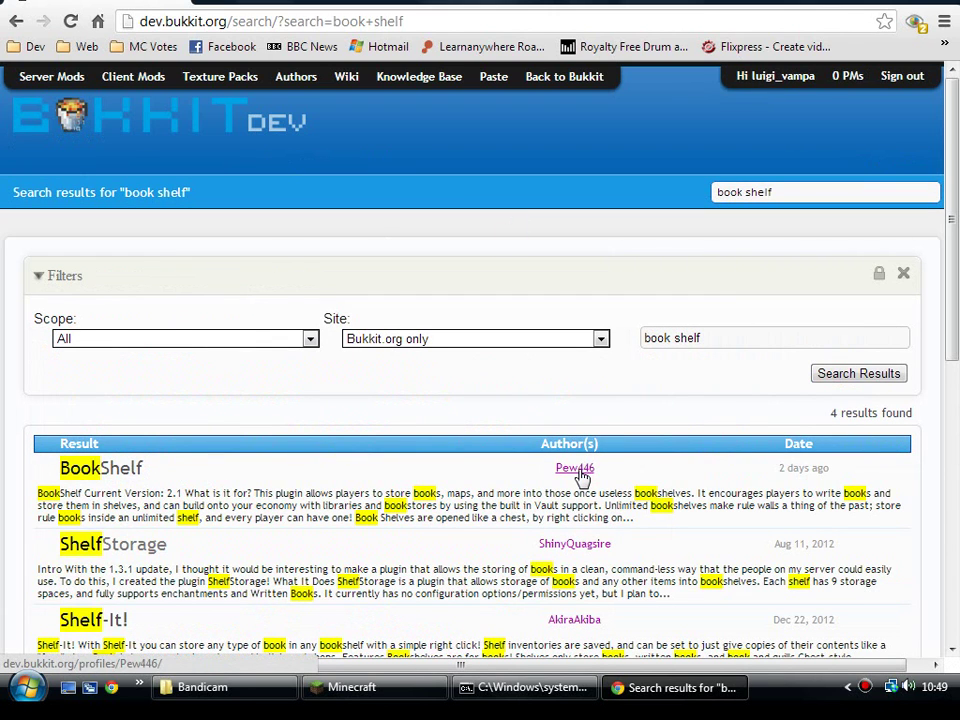
pyautogui.click(100, 470)
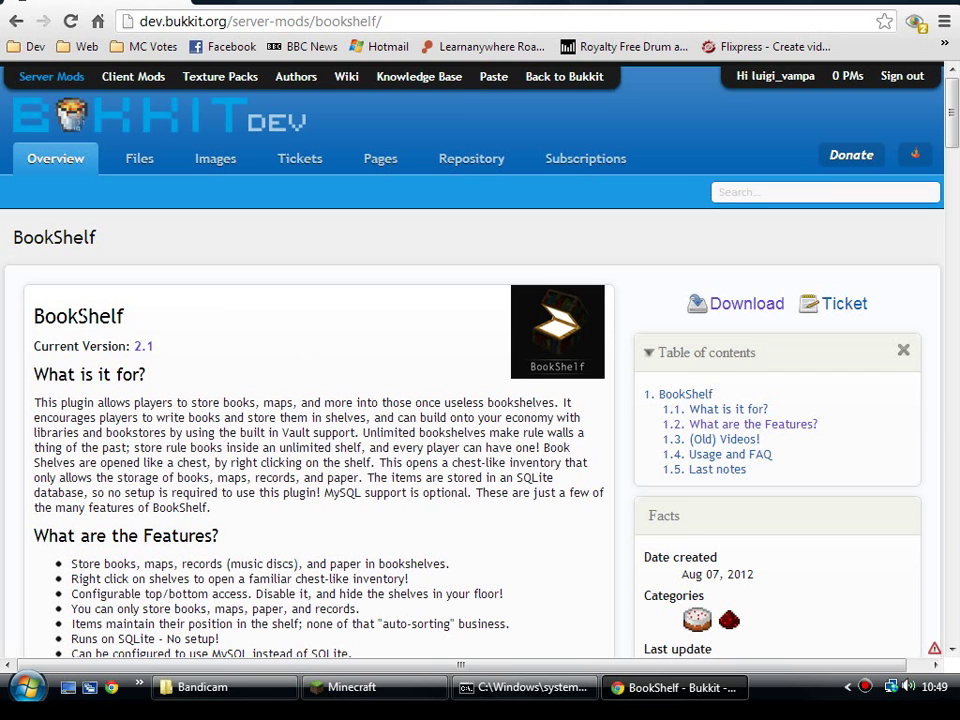
pyautogui.scroll(-5, 238, 376)
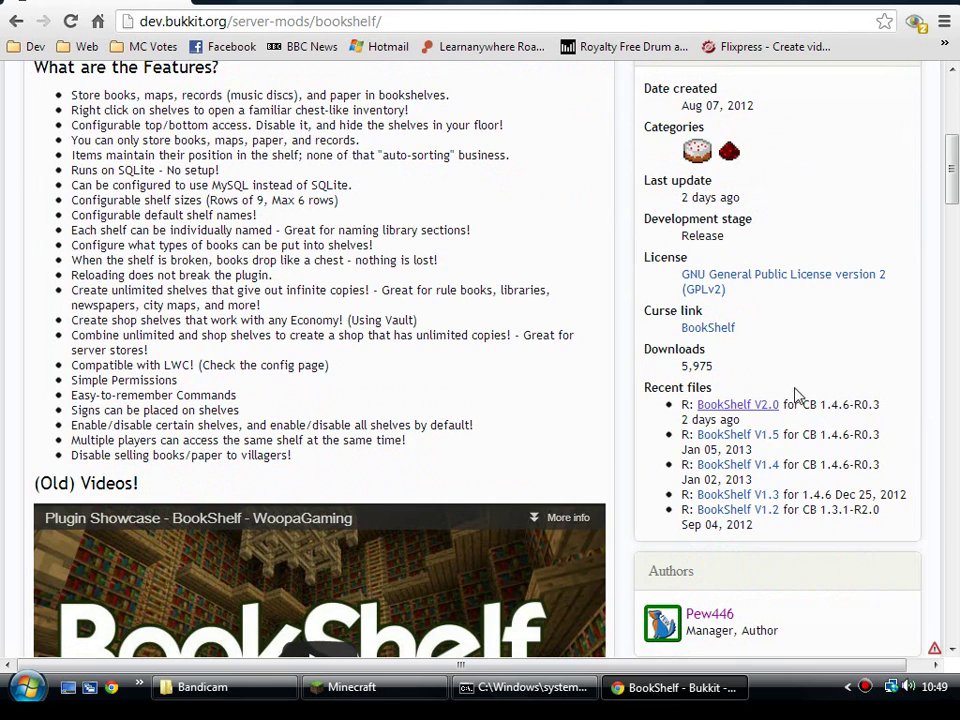
# Open the plugin's version 2.1 file page and review its change log, known caveats and file facts.
pyautogui.scroll(5, 488, 437)
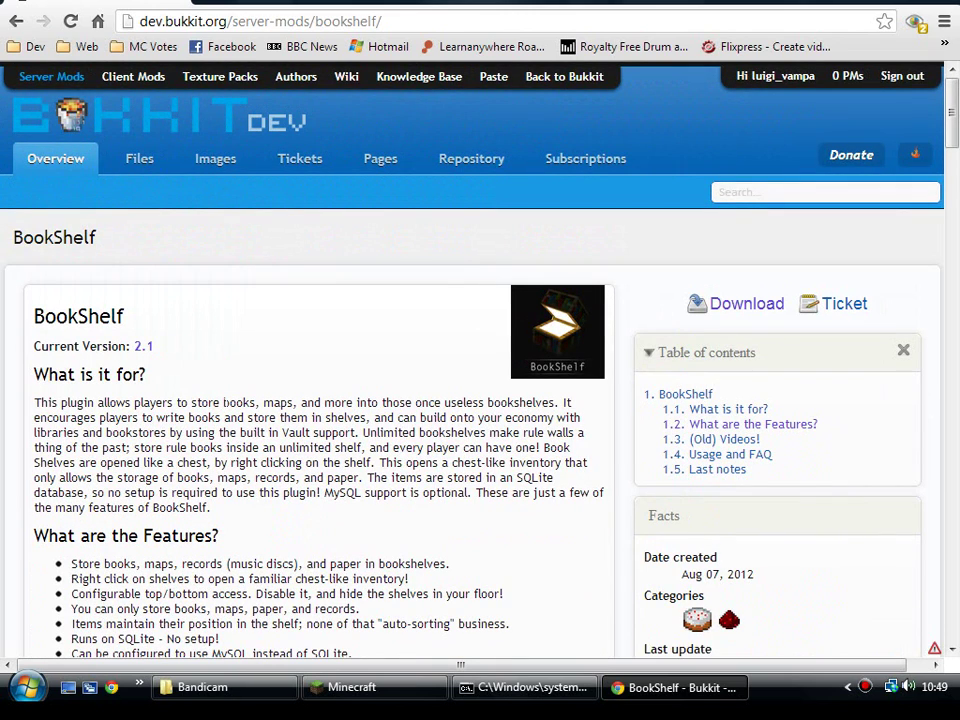
pyautogui.click(146, 348)
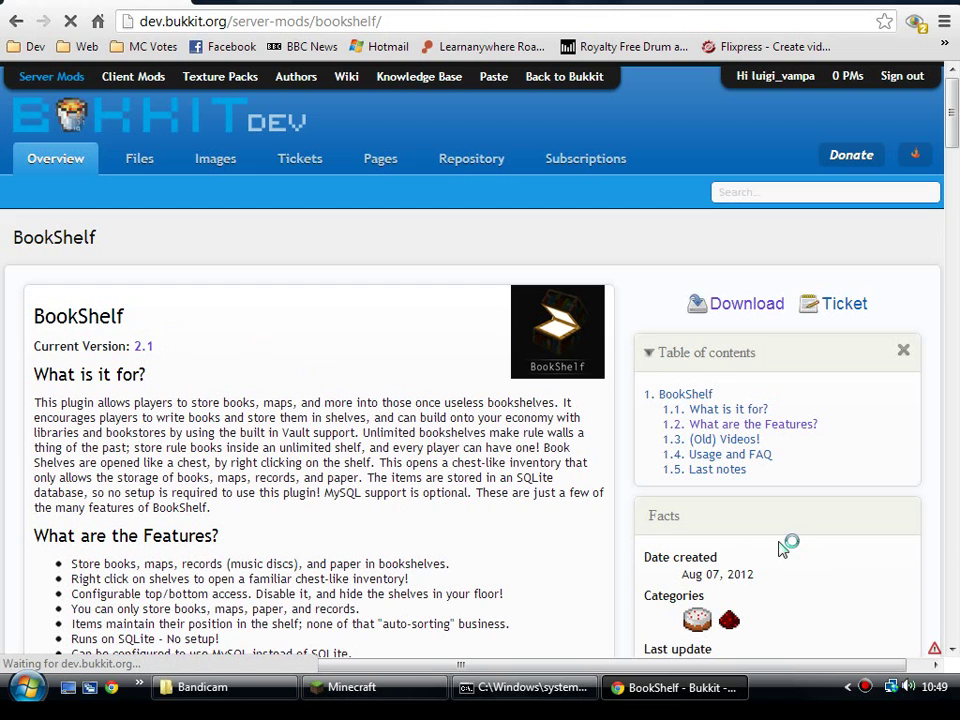
pyautogui.scroll(-1, 783, 518)
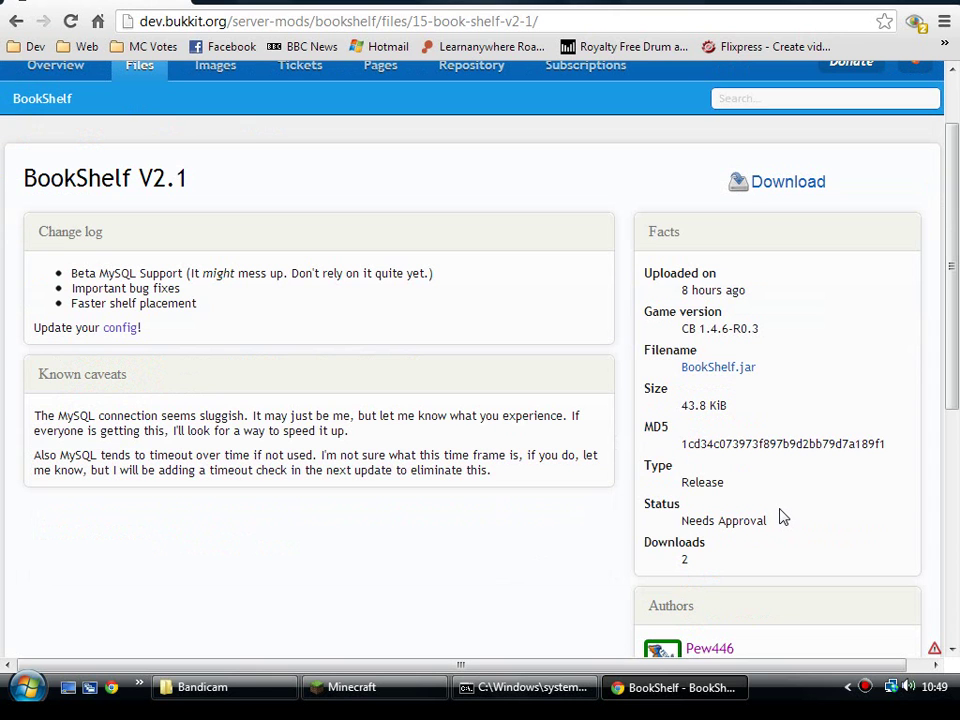
pyautogui.scroll(-2, 783, 517)
pyautogui.scroll(2, 783, 517)
# Close the Bandicam folder window and show the desktop.
pyautogui.rightClick(228, 688)
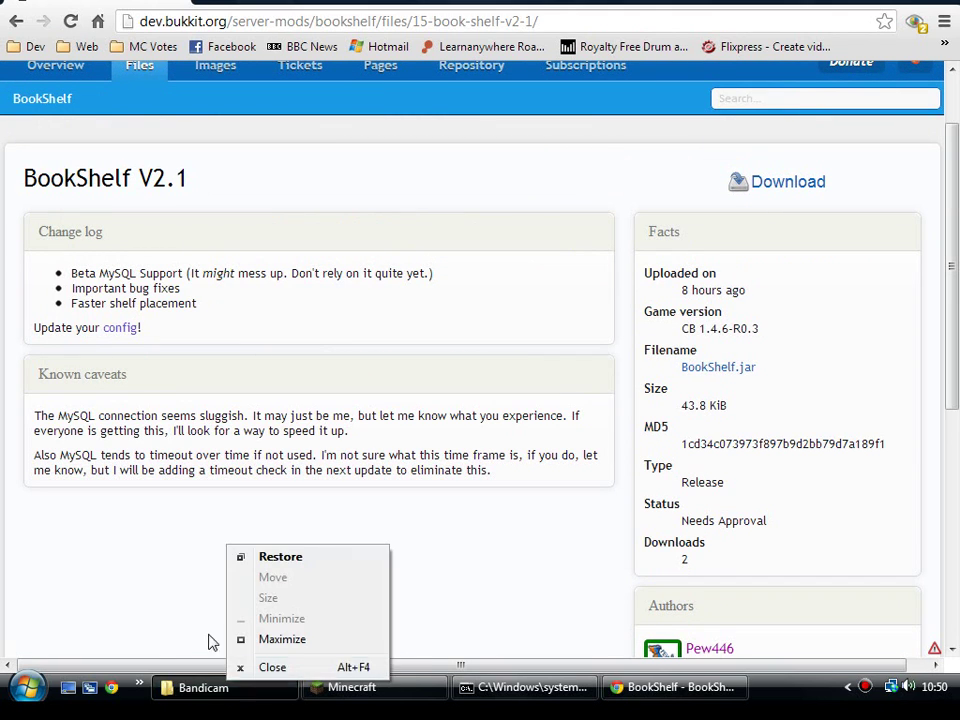
pyautogui.click(253, 666)
pyautogui.press('super')
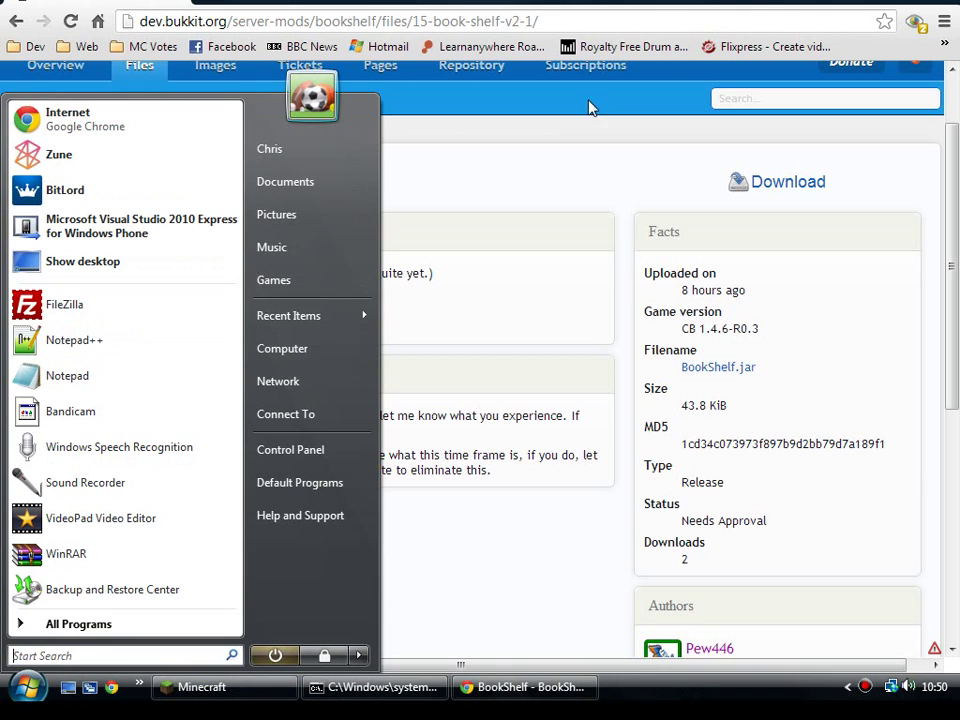
pyautogui.click(66, 688)
# Open the BookShelf folder inside the Craftbukkit 2590 plugins folder and open config.yml in Notepad++.
pyautogui.doubleClick(765, 107)
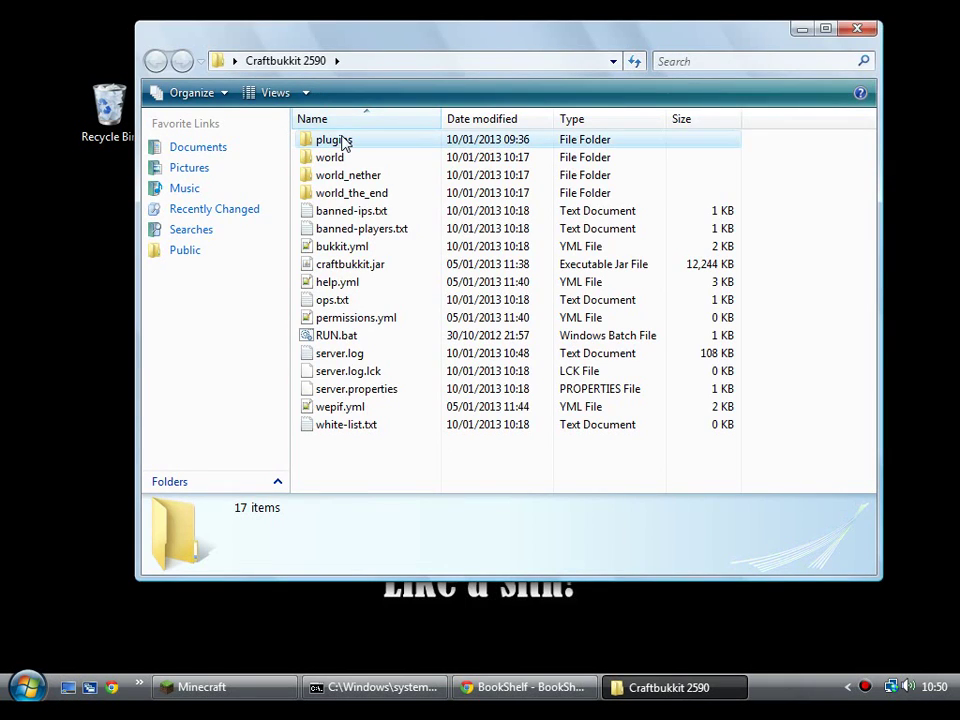
pyautogui.doubleClick(348, 143)
pyautogui.doubleClick(345, 142)
pyautogui.rightClick(340, 143)
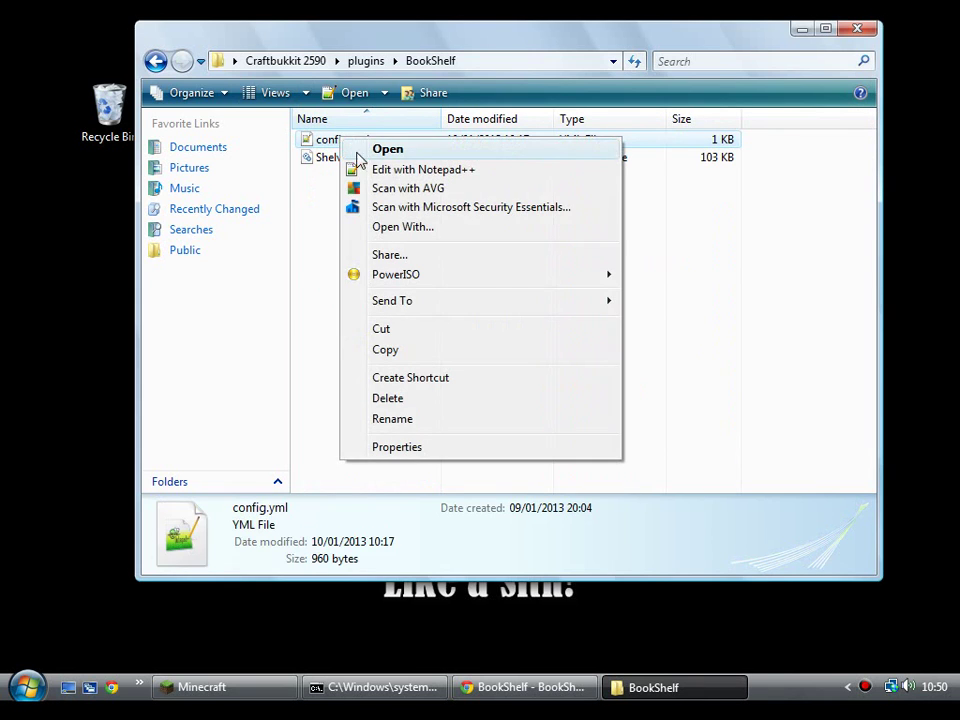
pyautogui.click(396, 168)
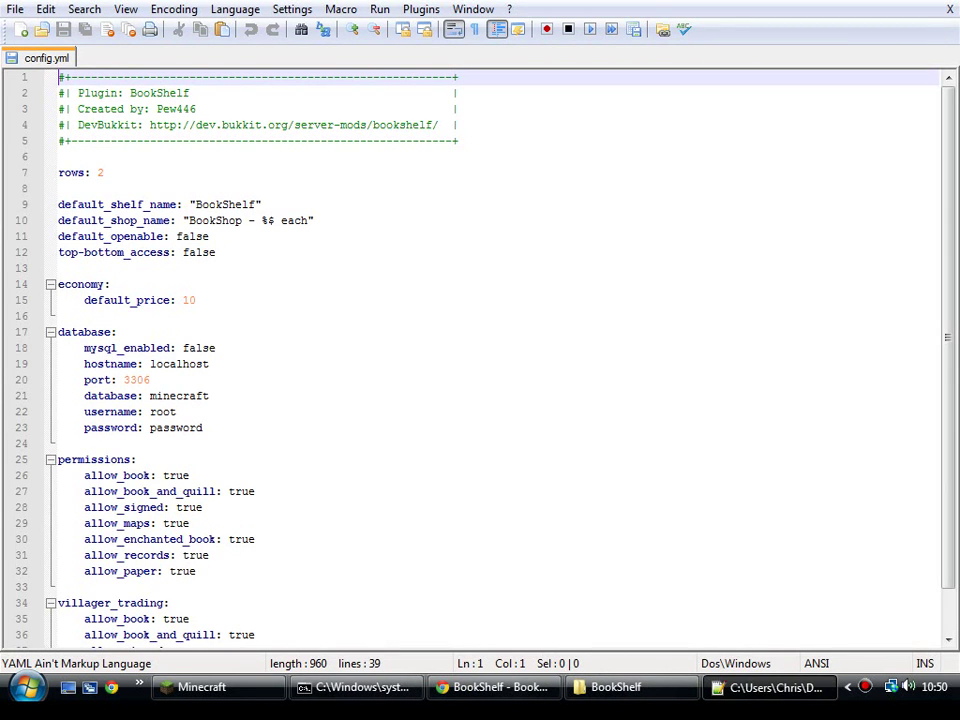
# Highlight the rows, default_shelf_name and default_openable settings in config.yml to examine the basic shelf options.
pyautogui.moveTo(106, 190); pyautogui.dragTo(115, 160)
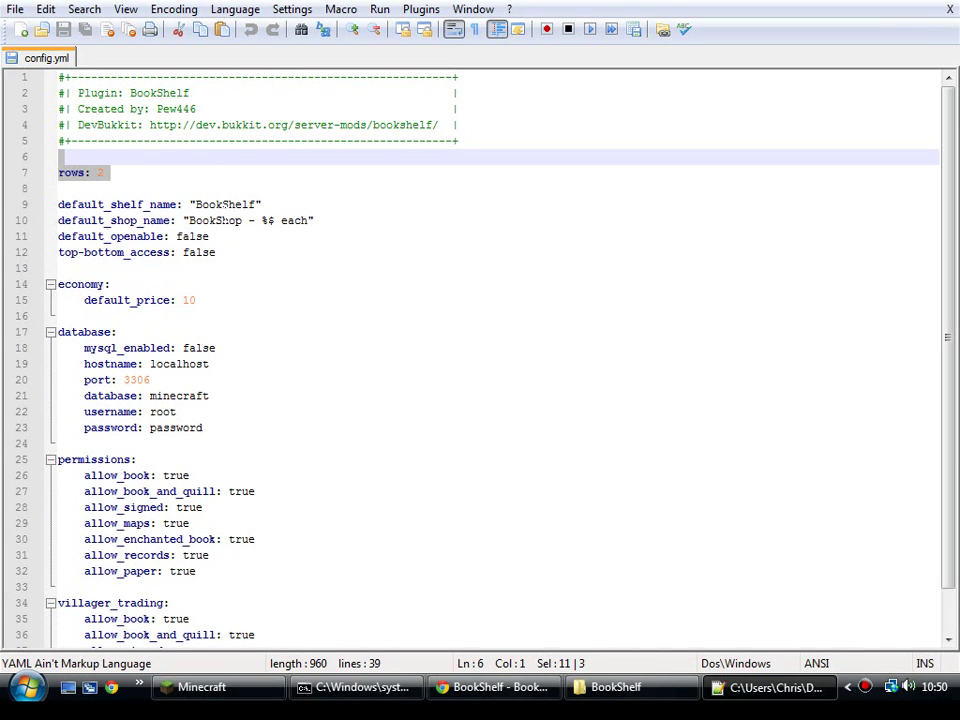
pyautogui.click(108, 173)
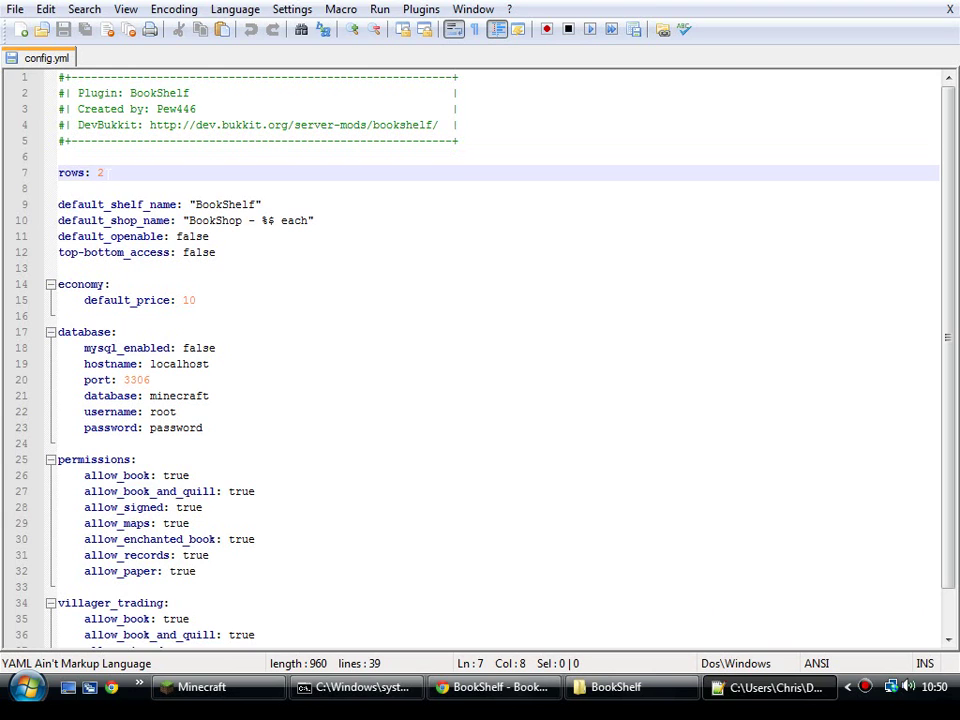
pyautogui.moveTo(262, 204); pyautogui.dragTo(207, 204)
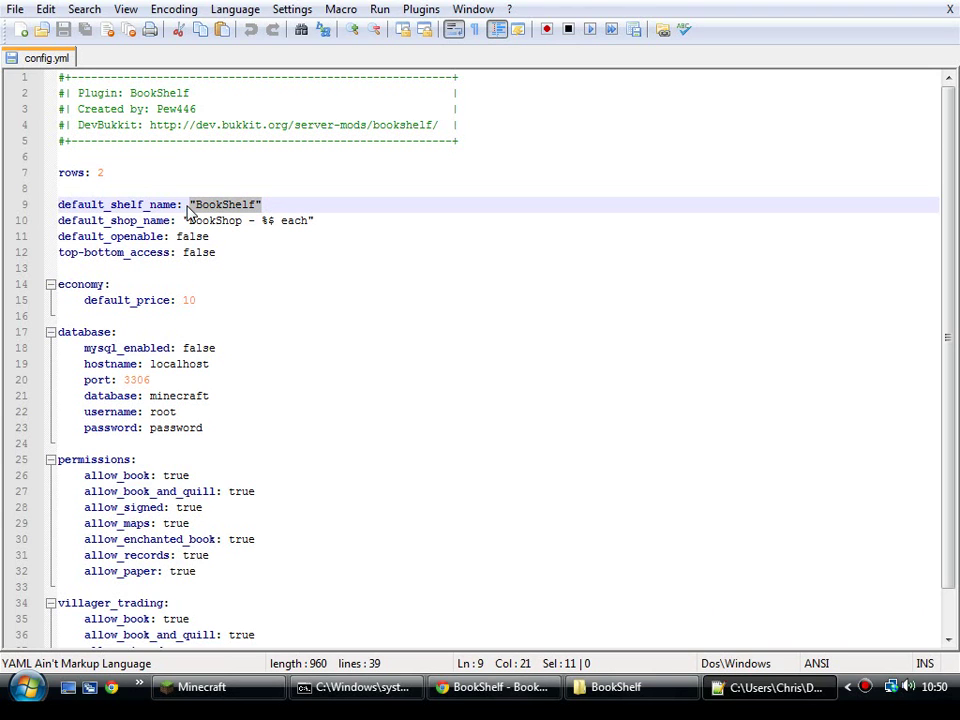
pyautogui.moveTo(318, 220); pyautogui.dragTo(165, 236)
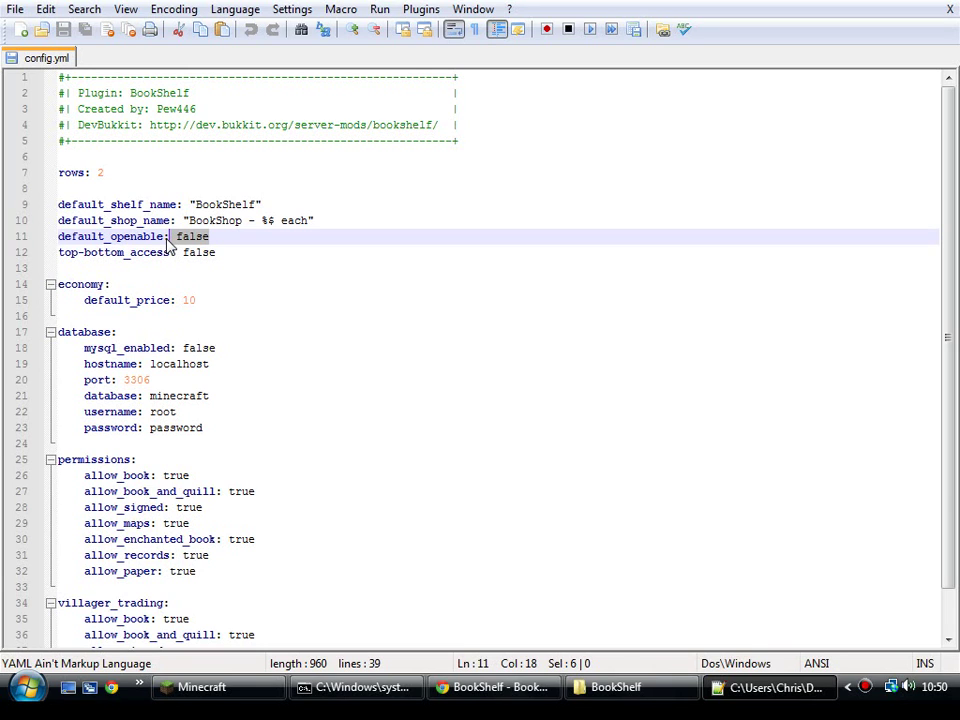
# Switch to Minecraft, resume the game and try to open a library bookshelf from its top face.
pyautogui.click(168, 688)
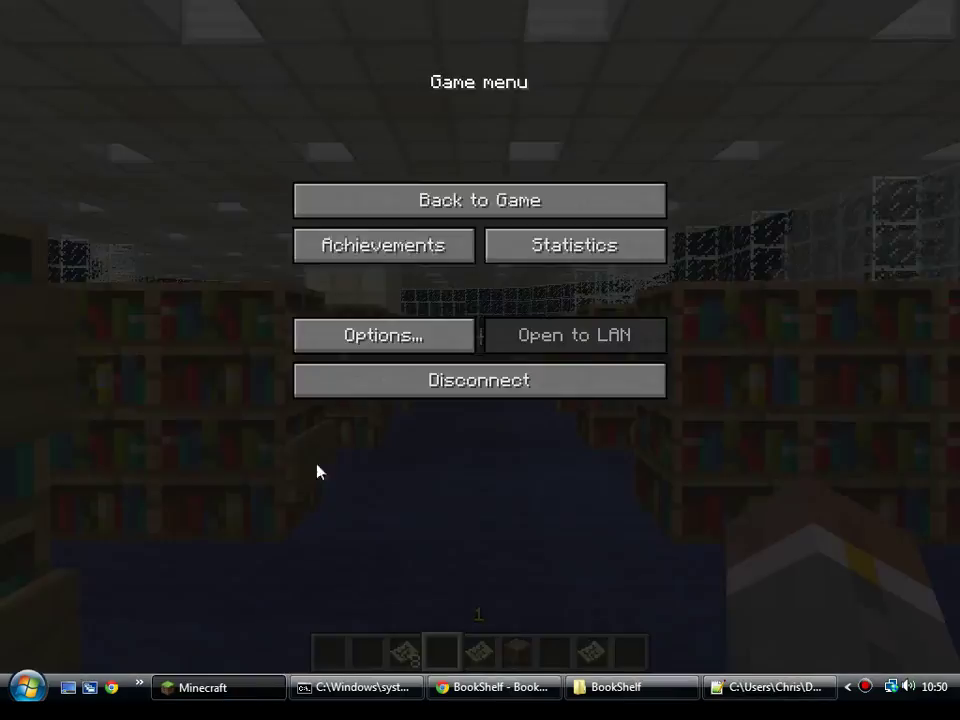
pyautogui.click(490, 199)
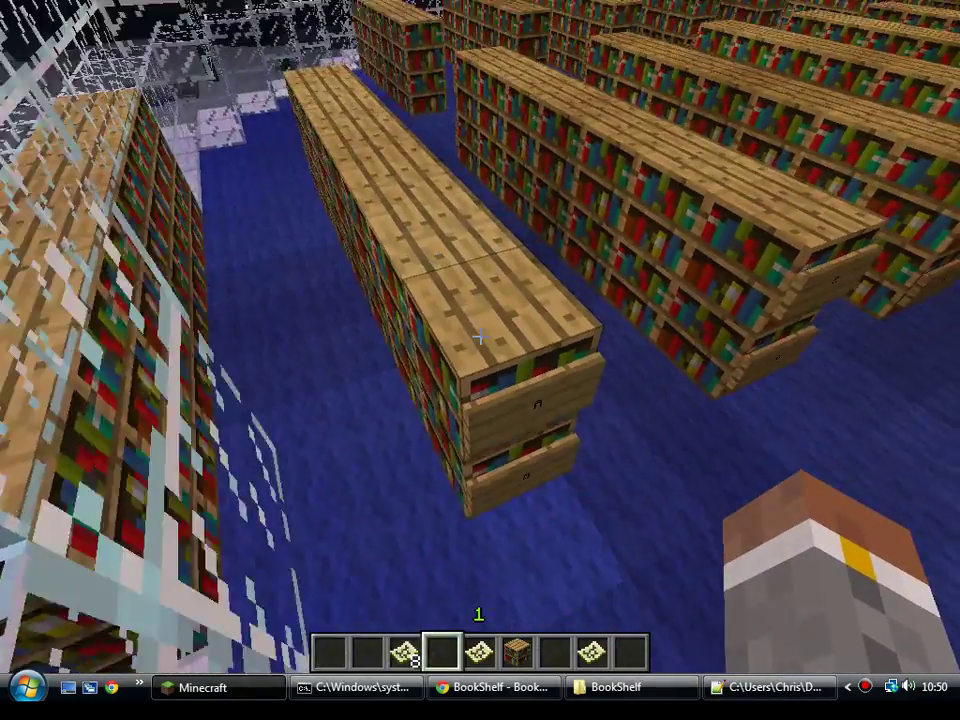
pyautogui.rightClick(479, 338)
pyautogui.rightClick(479, 338)
pyautogui.rightClick(479, 338)
pyautogui.rightClick(479, 338)
pyautogui.rightClick(479, 338)
pyautogui.rightClick(479, 338)
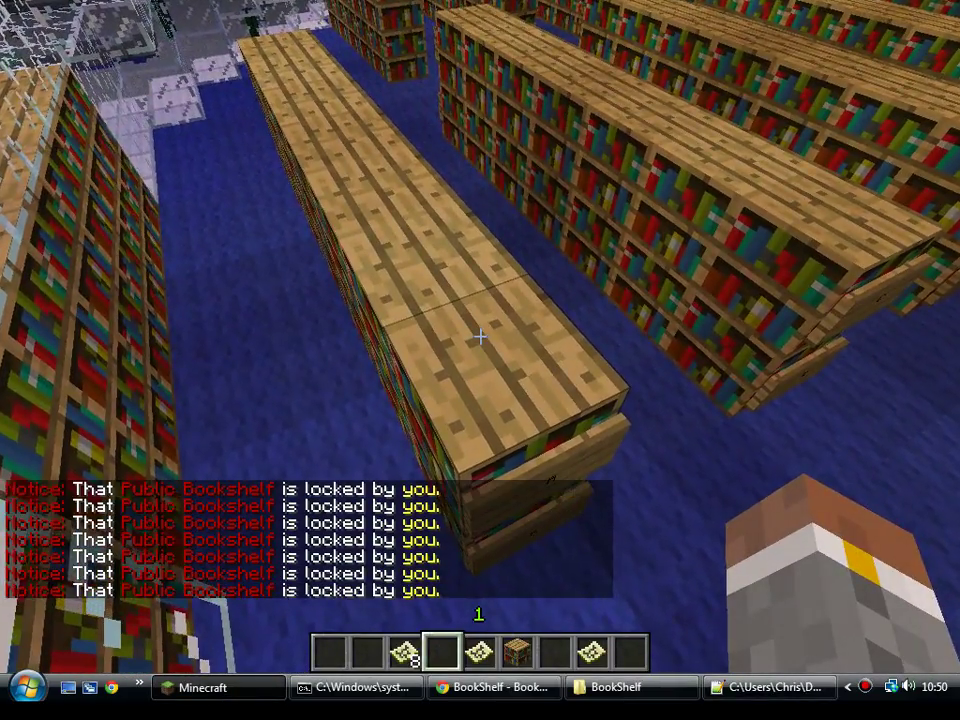
pyautogui.rightClick(479, 338)
pyautogui.rightClick(479, 338)
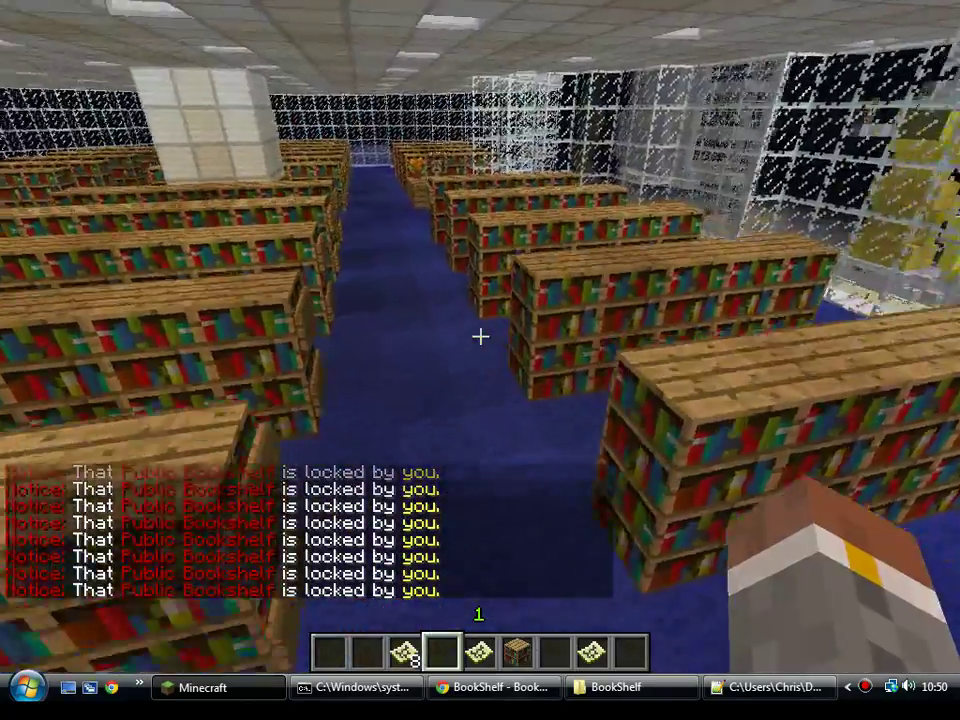
# Move along the library aisle past the lettered shelves, pause the game and switch to config.yml in Notepad++.
pyautogui.press('w')
pyautogui.press('w')
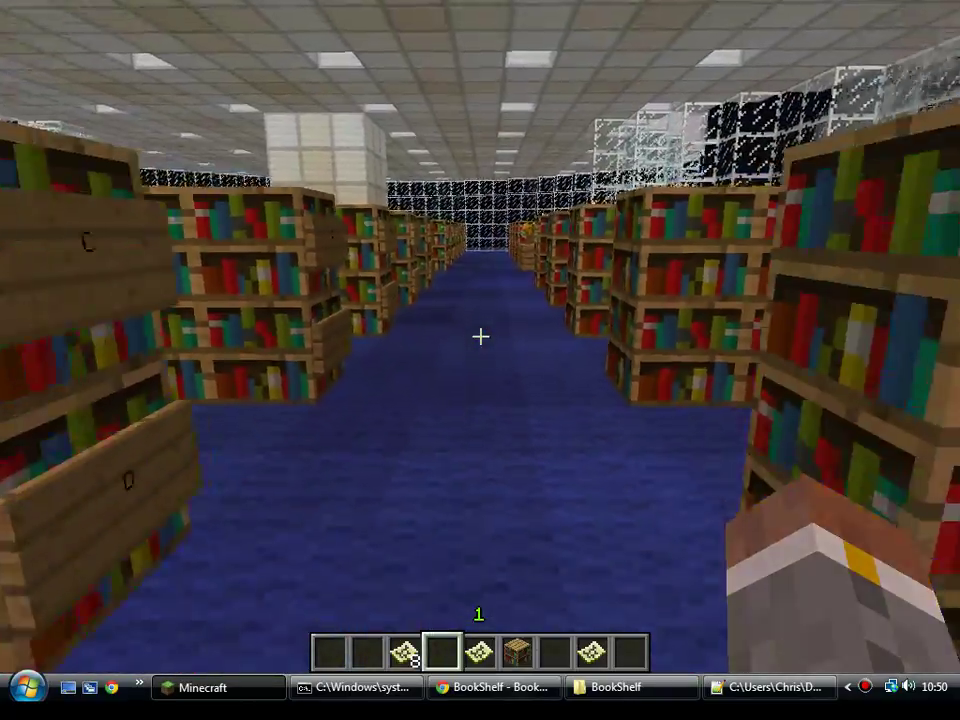
pyautogui.press('w')
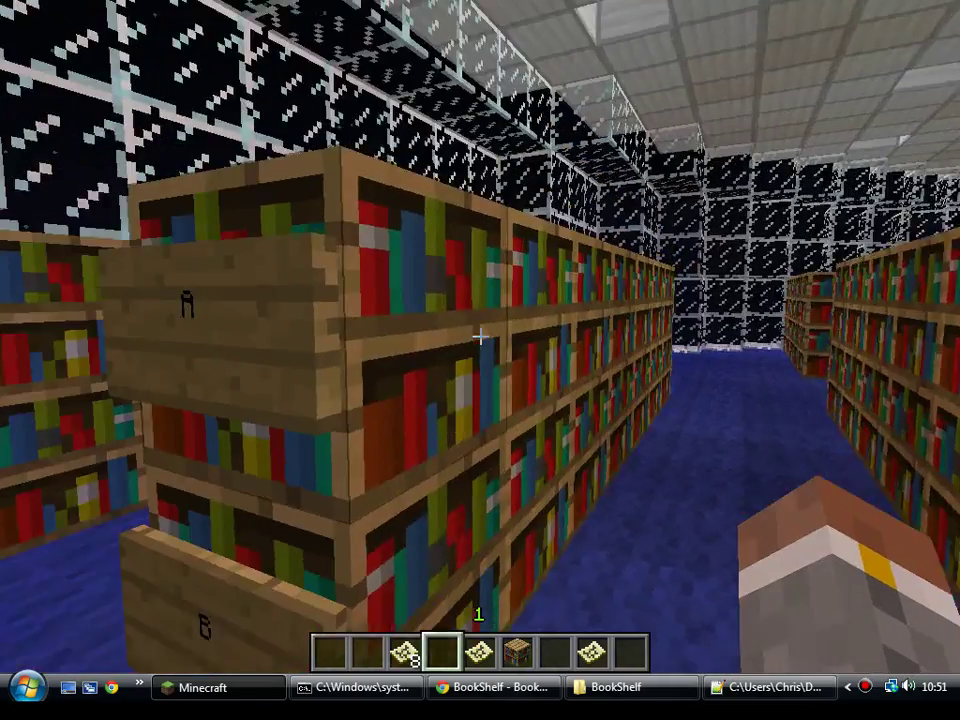
pyautogui.press('w')
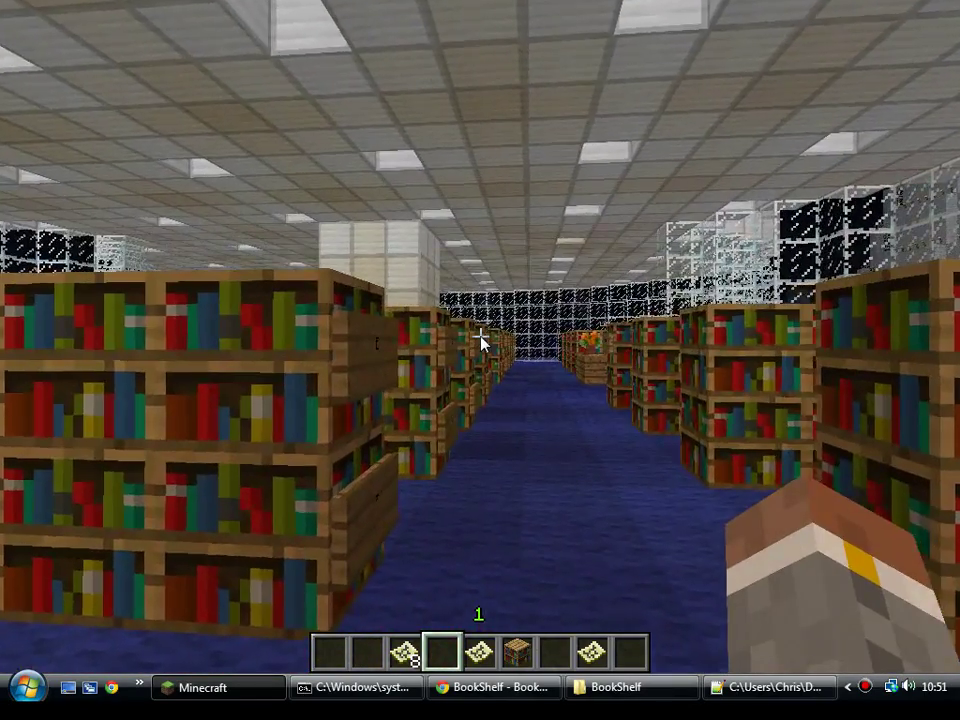
pyautogui.press('Escape')
pyautogui.click(775, 689)
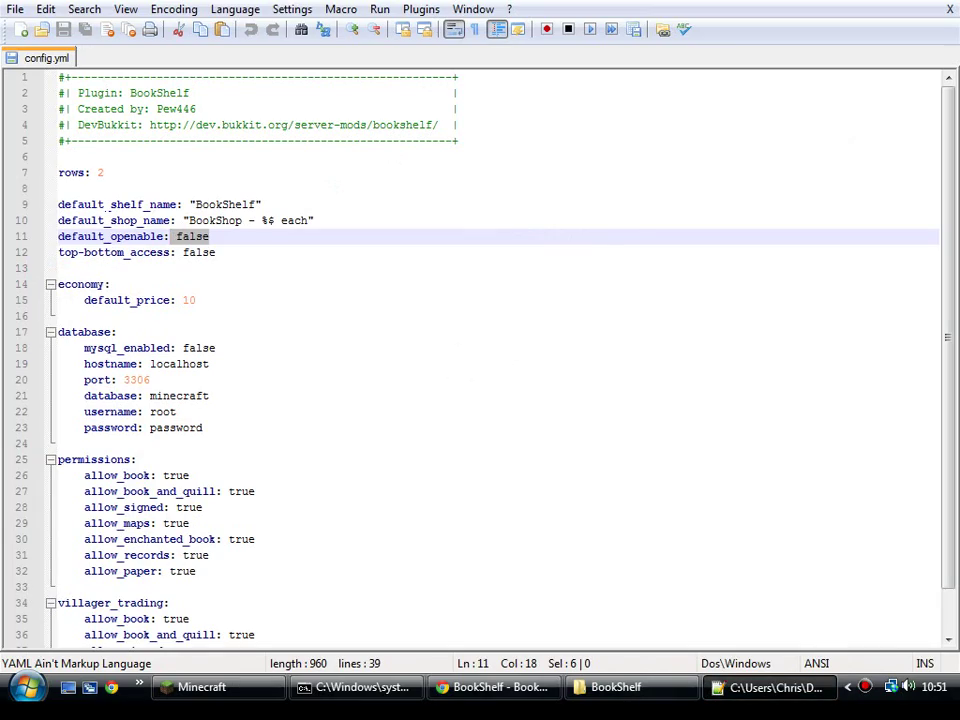
# Return to the Minecraft game and open the BookShop shelf to view its title and price.
pyautogui.click(201, 687)
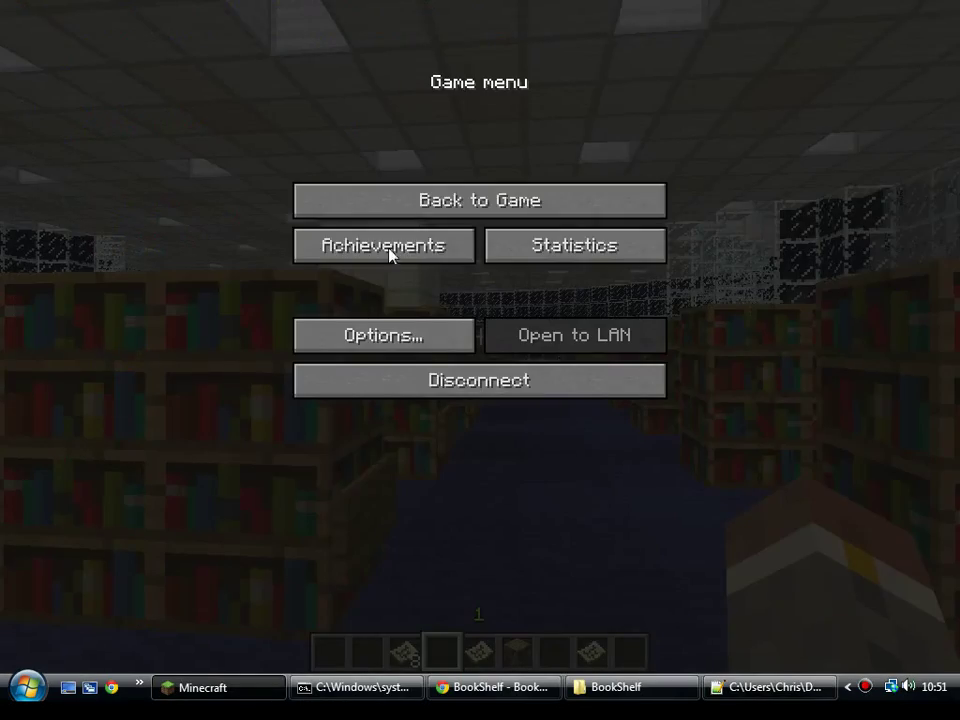
pyautogui.click(443, 193)
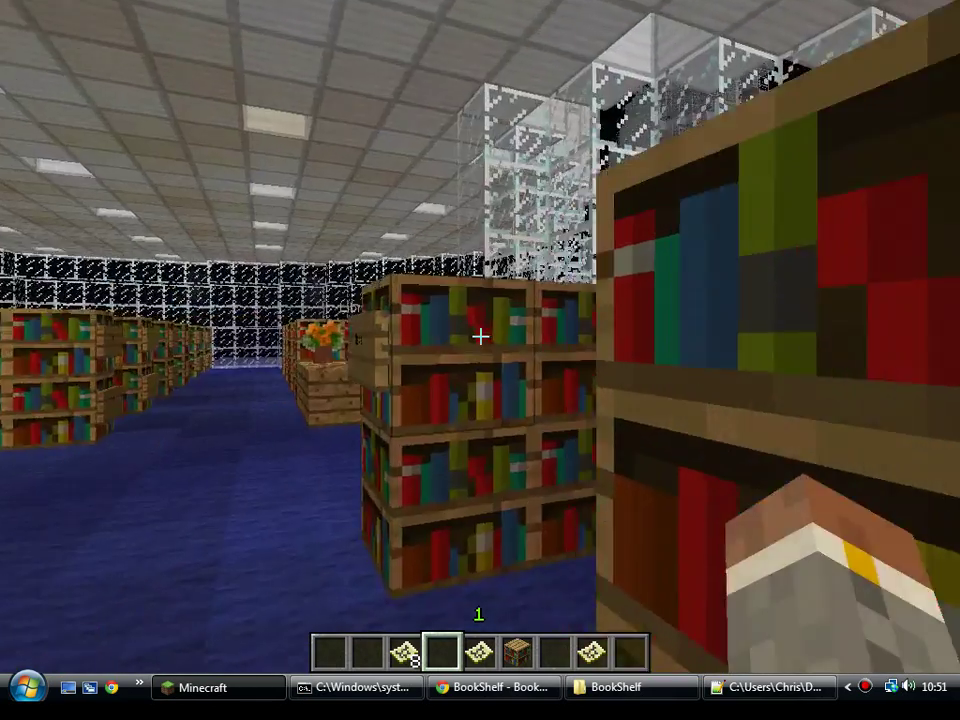
pyautogui.rightClick(480, 338)
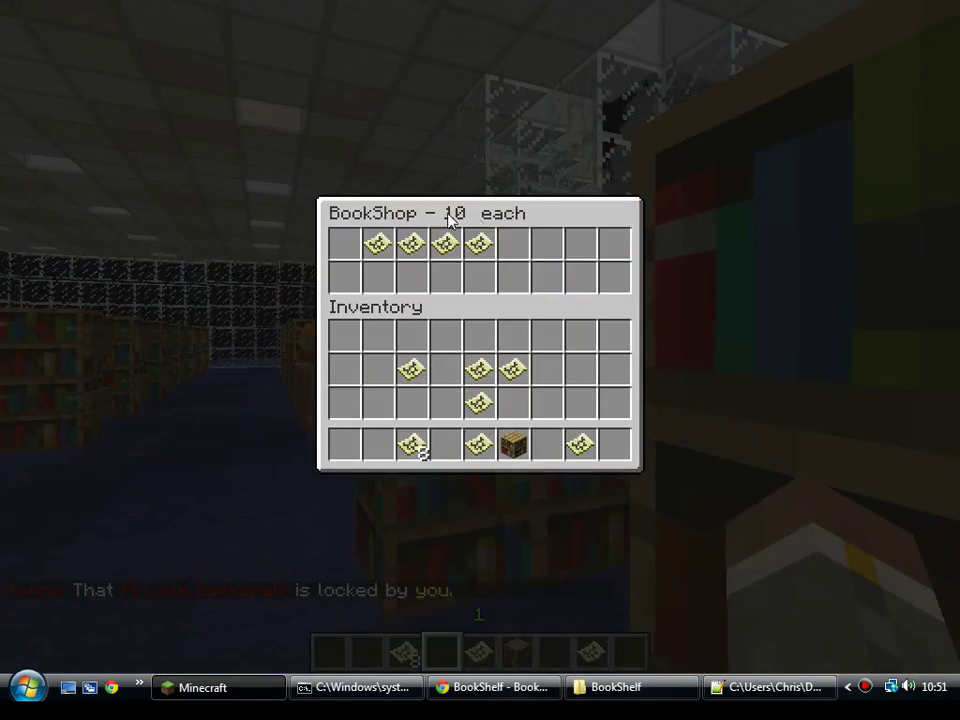
# Switch to config.yml in Notepad++ and highlight the MySQL database settings to examine them.
pyautogui.click(770, 687)
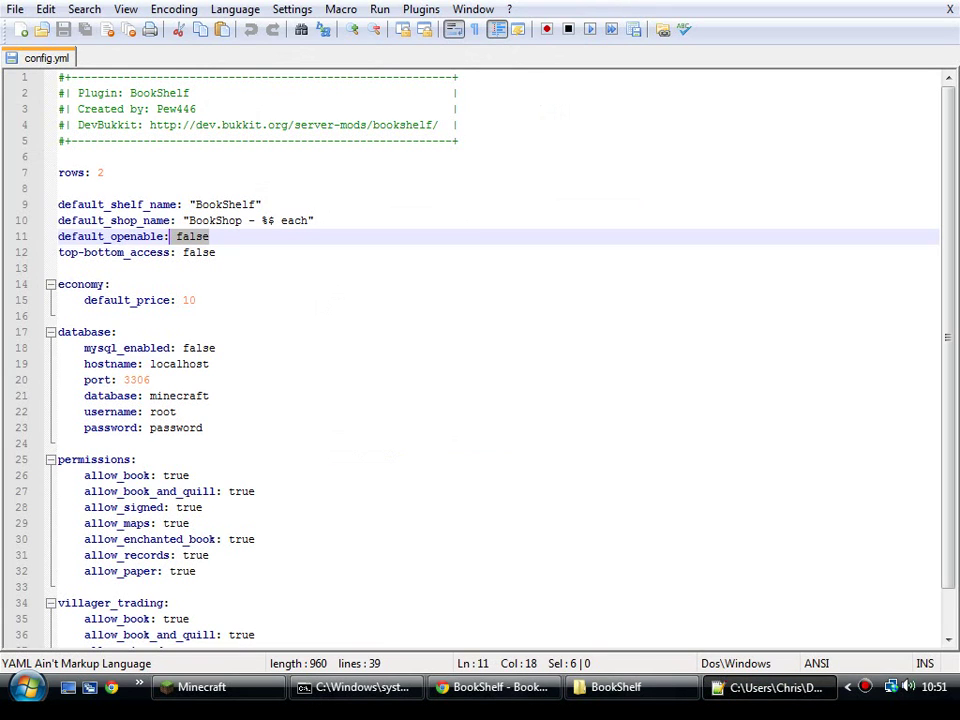
pyautogui.moveTo(180, 411); pyautogui.dragTo(135, 316)
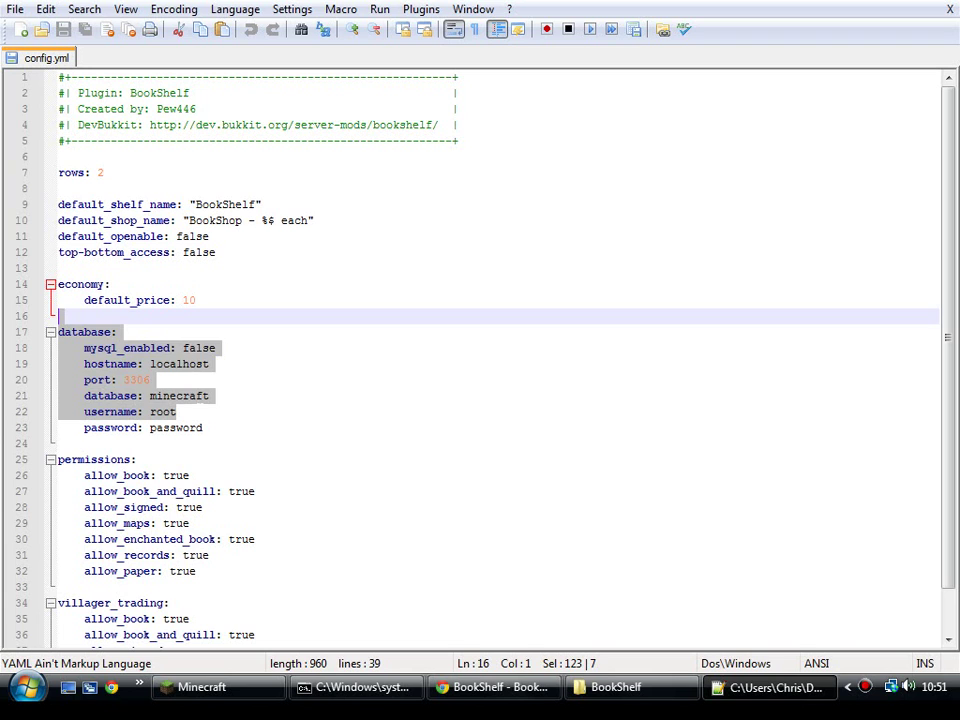
pyautogui.click(226, 440)
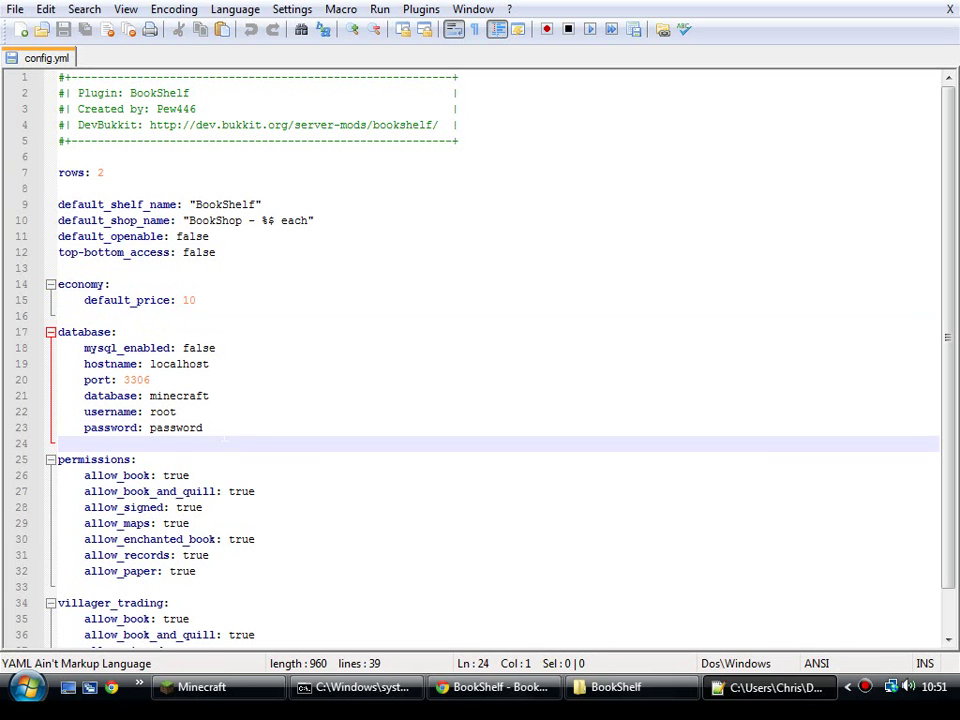
pyautogui.scroll(-1, 500, 360)
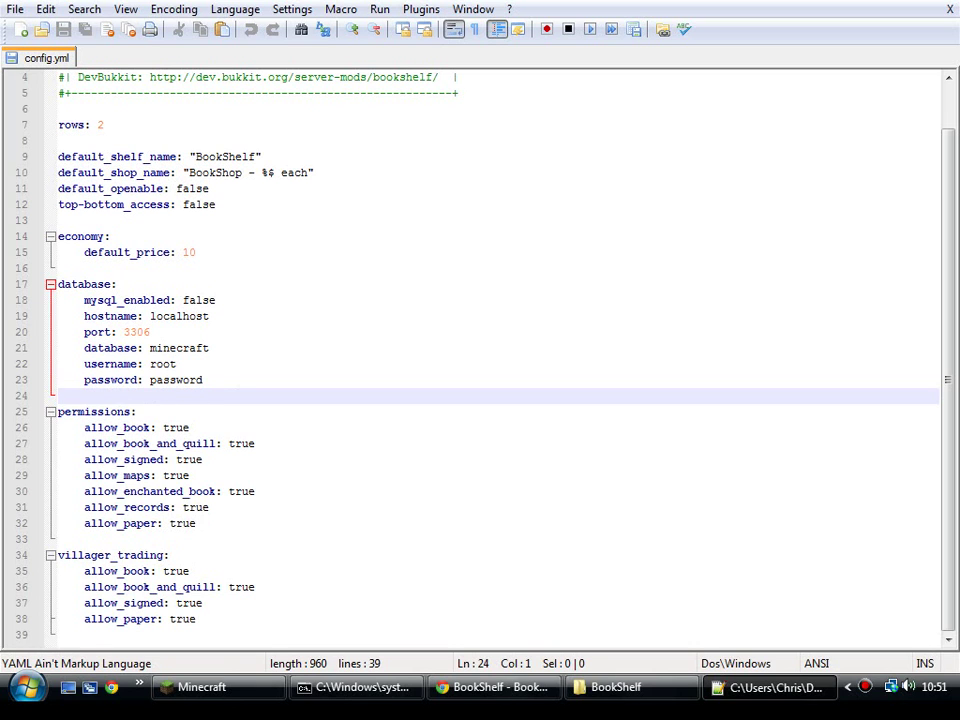
# Highlight the allow_book and allow_book_and_quill entries in the permissions section of config.yml.
pyautogui.moveTo(85, 427); pyautogui.dragTo(140, 411)
pyautogui.moveTo(90, 443); pyautogui.dragTo(202, 459)
pyautogui.moveTo(258, 443); pyautogui.dragTo(255, 443)
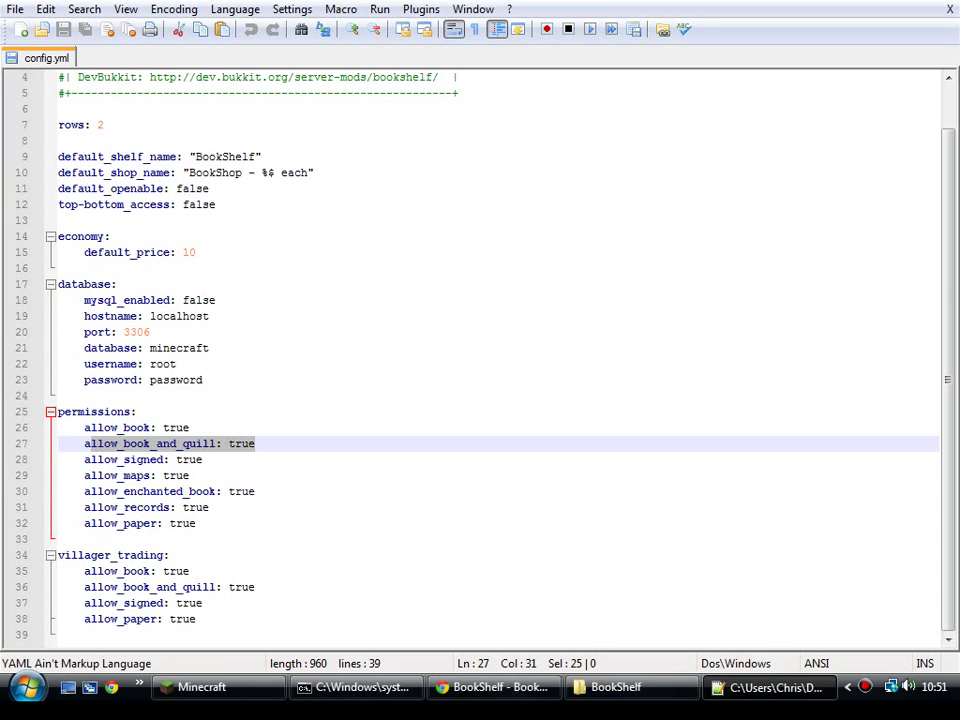
# Highlight the villager_trading section of config.yml and review the rest of the file.
pyautogui.moveTo(196, 619); pyautogui.dragTo(86, 539)
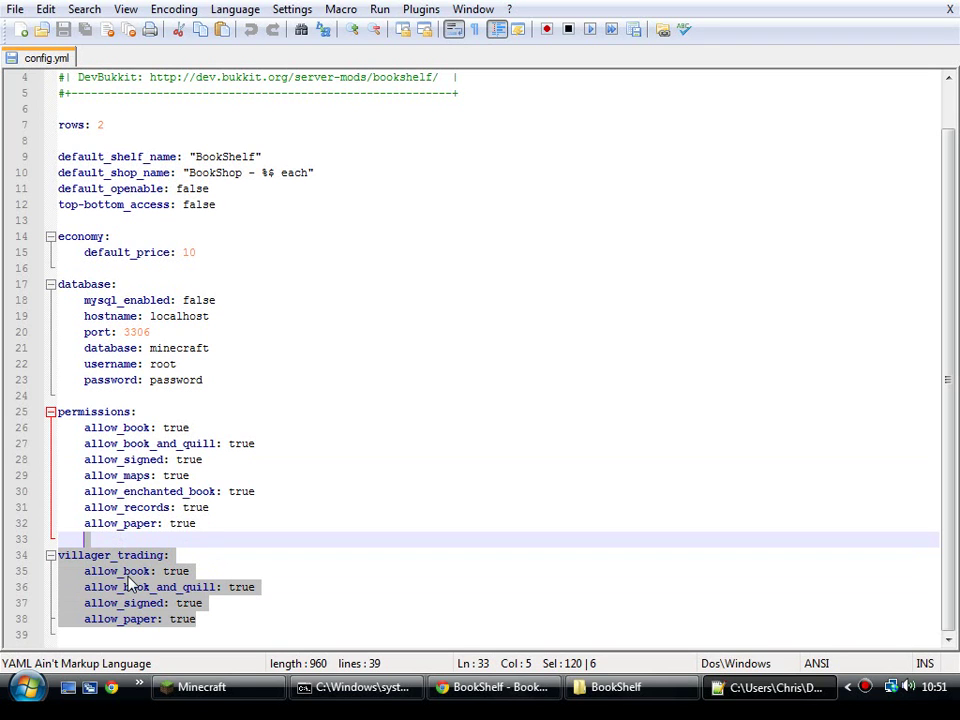
pyautogui.click(193, 560)
pyautogui.scroll(1, 480, 355)
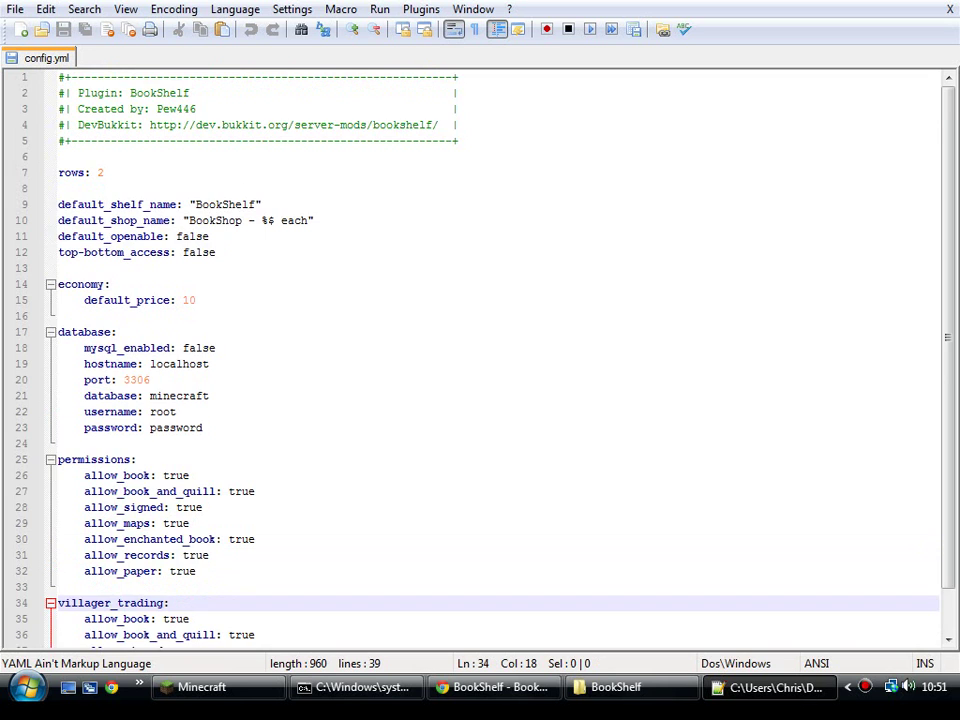
pyautogui.scroll(-1, 480, 355)
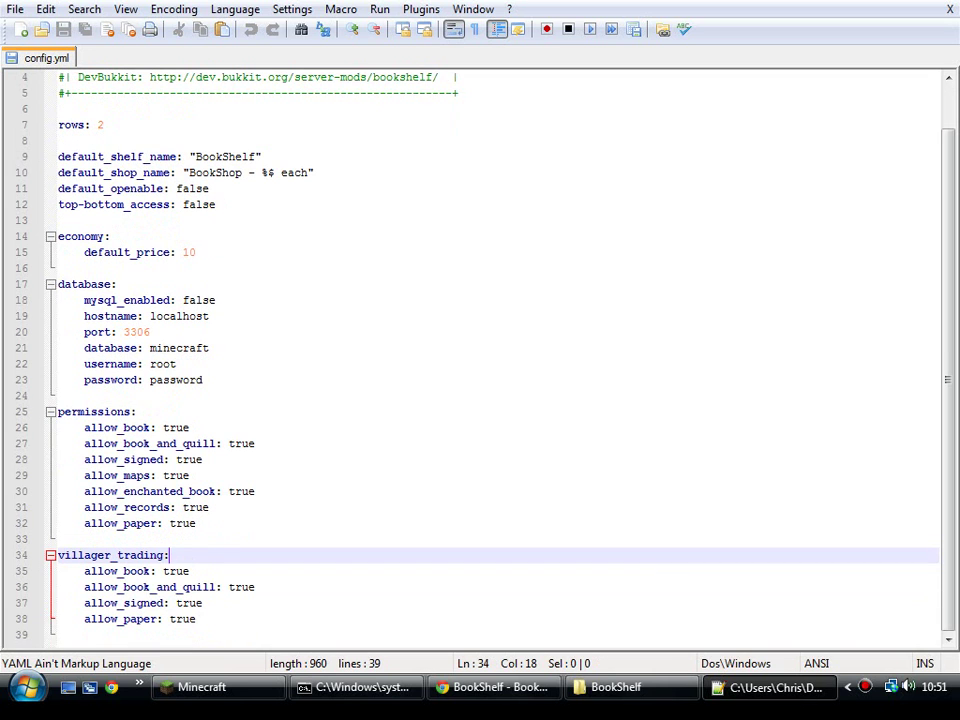
# Switch to Chrome, open the plugin's Permissions page on BukkitDev and read through the permission nodes.
pyautogui.click(445, 690)
pyautogui.scroll(1, 392, 244)
pyautogui.click(370, 164)
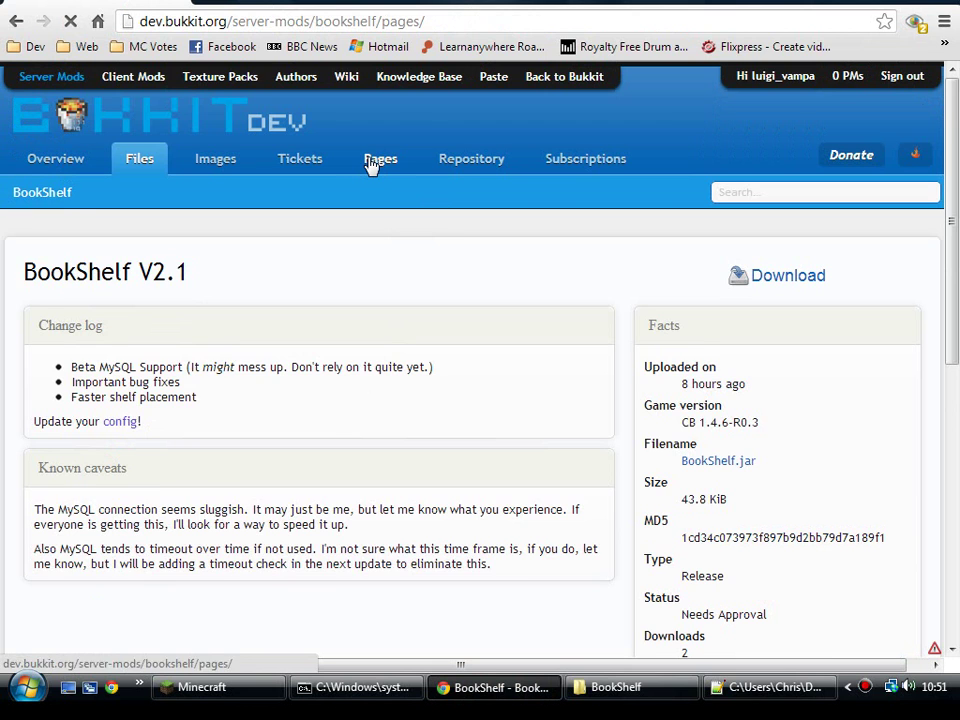
pyautogui.click(78, 567)
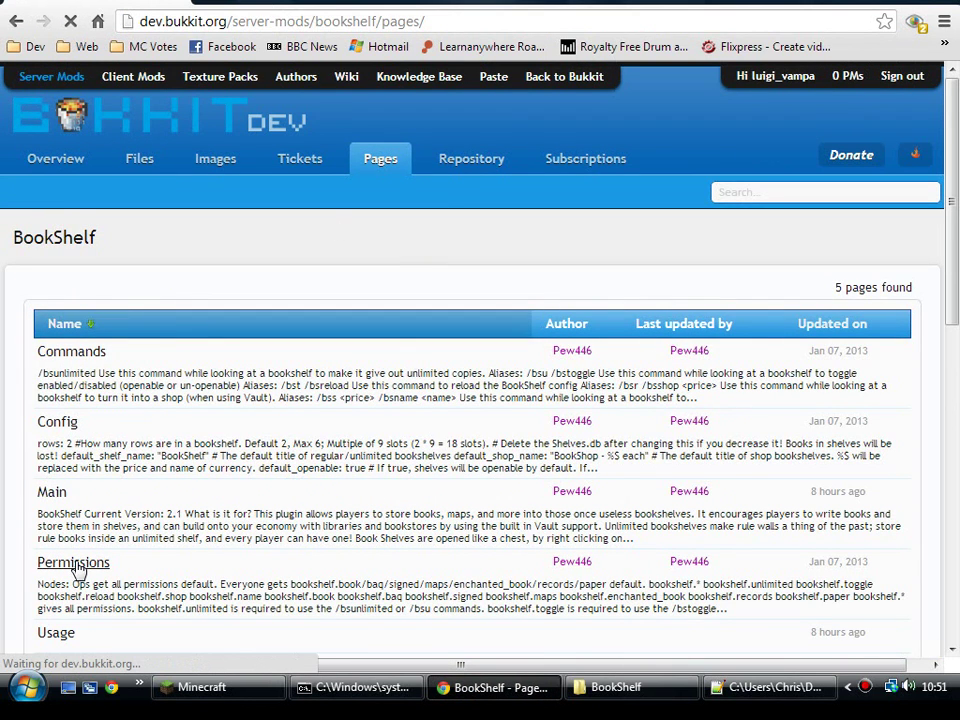
pyautogui.scroll(-1, 200, 450)
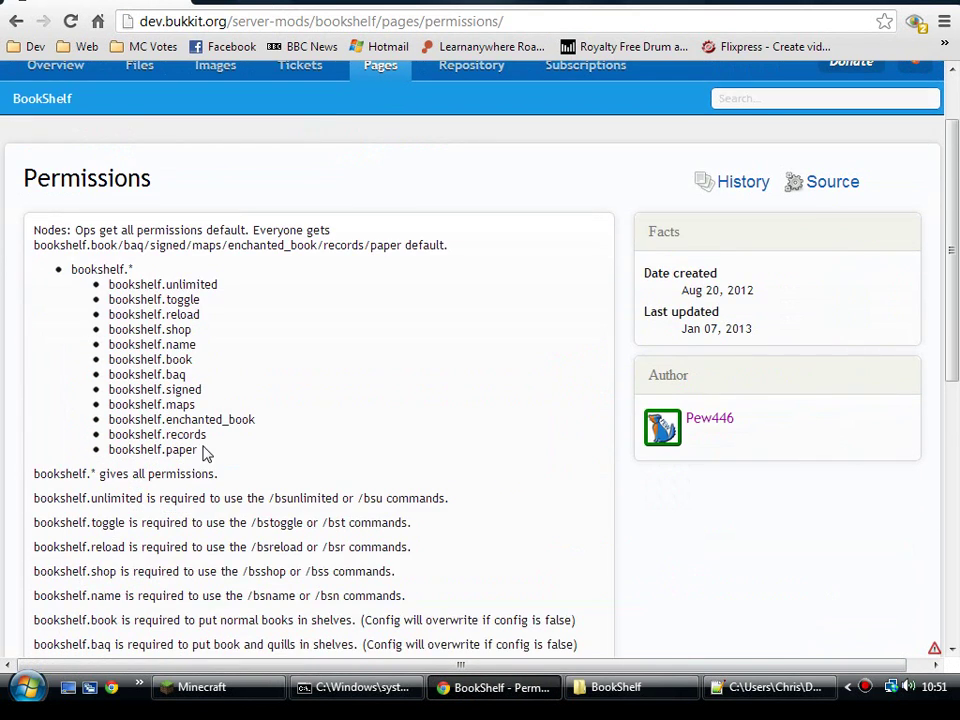
pyautogui.scroll(-2, 205, 452)
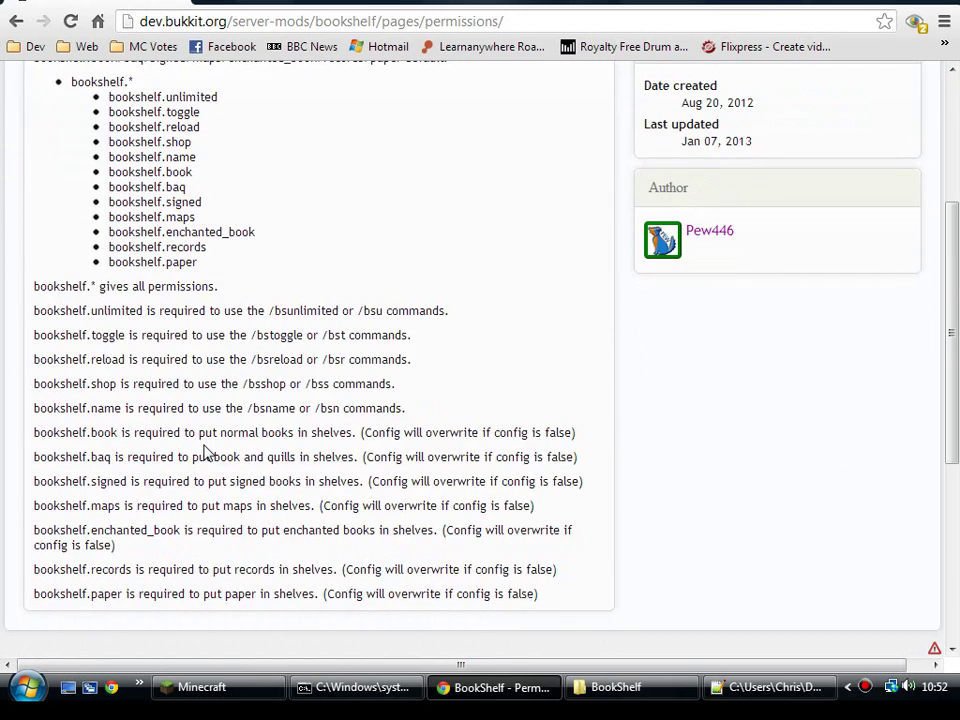
# Highlight the nodes from bookshelf.book to bookshelf.paper, and bookshelf.records on its own, to examine the item permissions.
pyautogui.scroll(3, 205, 452)
pyautogui.moveTo(214, 549); pyautogui.dragTo(106, 455)
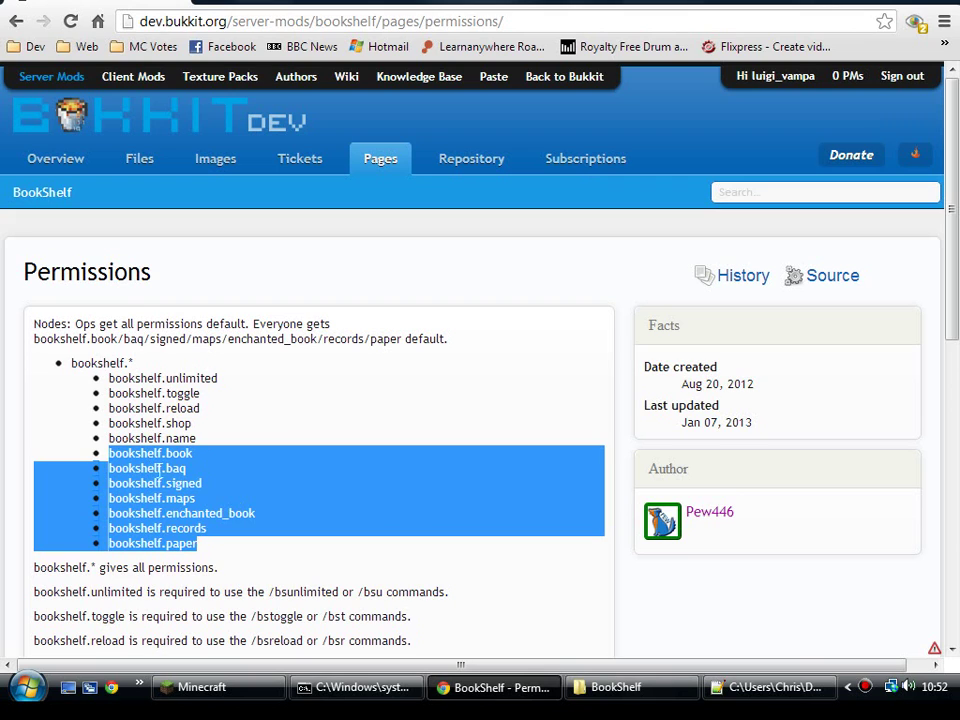
pyautogui.click(194, 518)
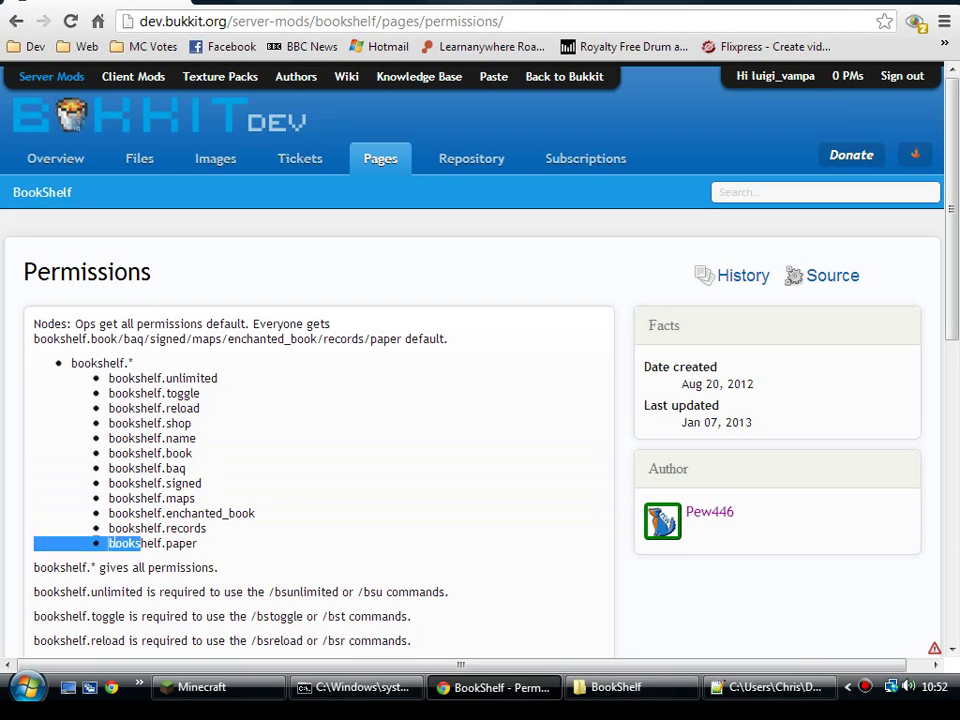
pyautogui.doubleClick(160, 528)
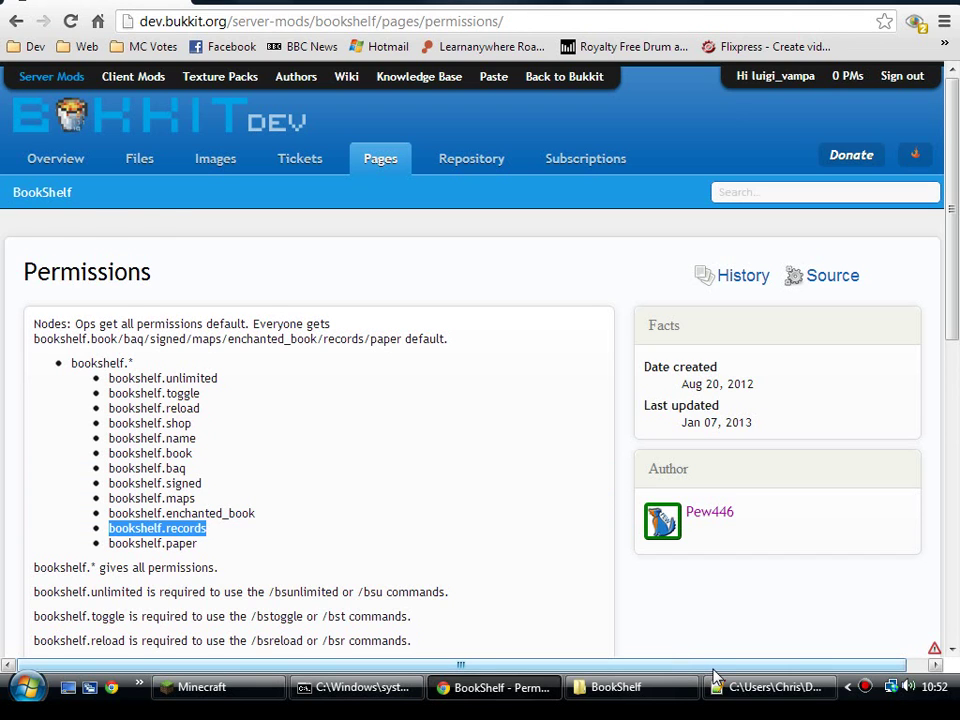
# Switch to config.yml in Notepad++ and highlight the allow_records entry in the permissions section.
pyautogui.click(740, 688)
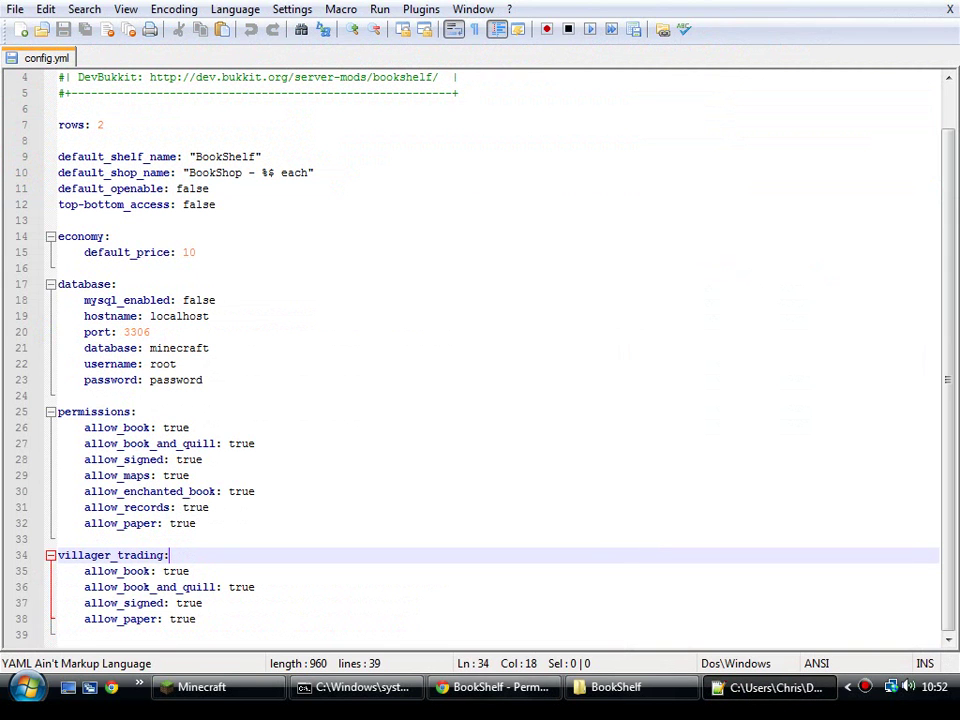
pyautogui.moveTo(209, 507); pyautogui.dragTo(118, 508)
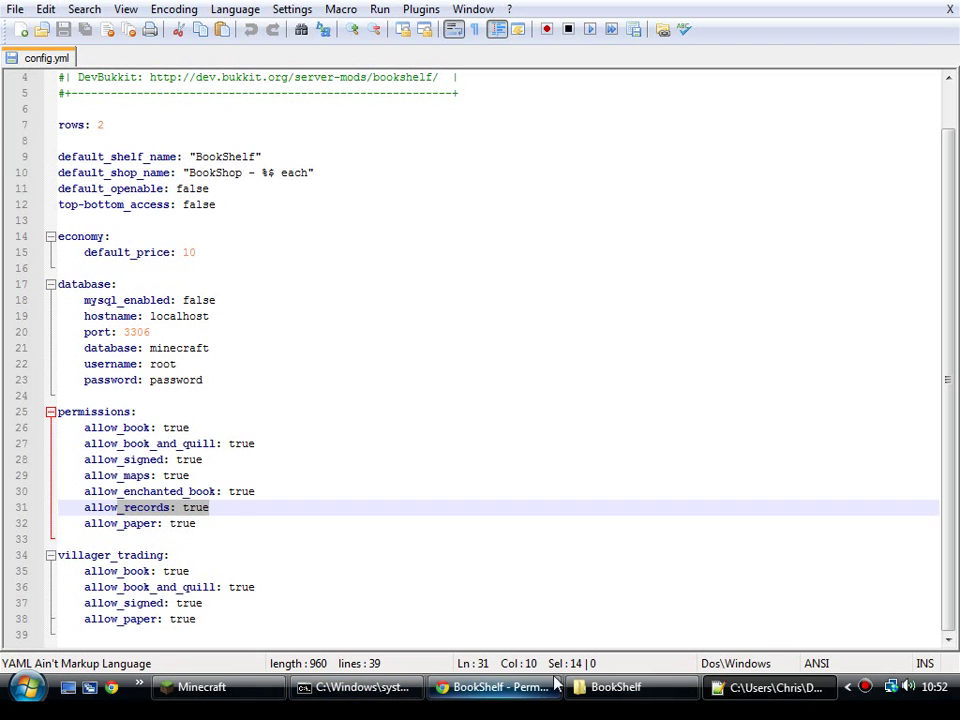
pyautogui.click(157, 509)
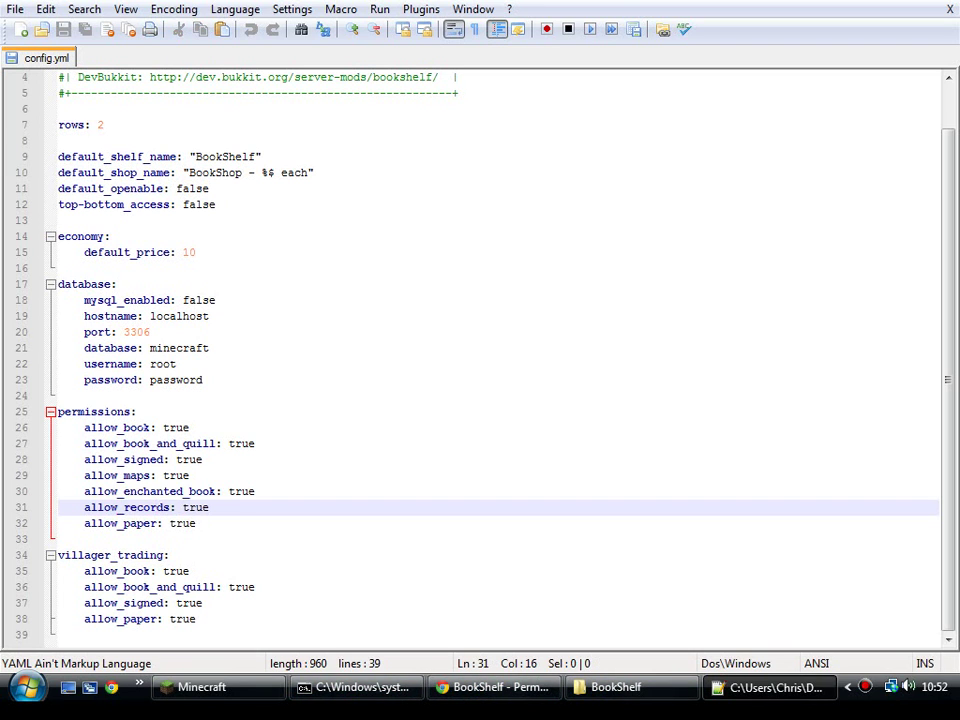
# Return to the Permissions page in Chrome and highlight the bookshelf.shop, bookshelf.toggle and bookshelf.unlimited nodes.
pyautogui.click(265, 696)
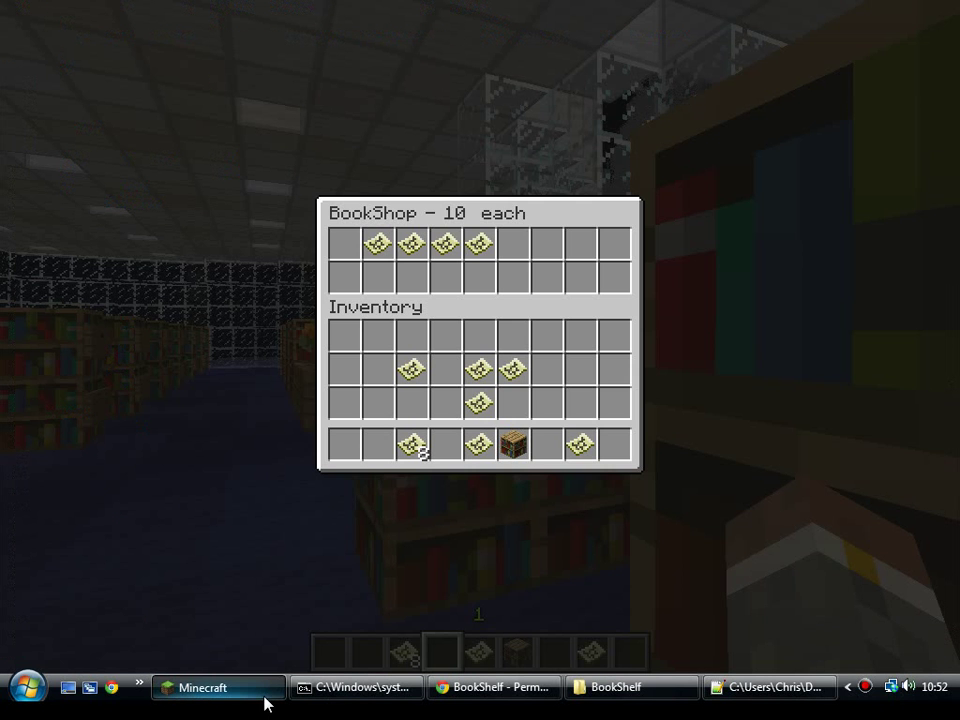
pyautogui.click(478, 703)
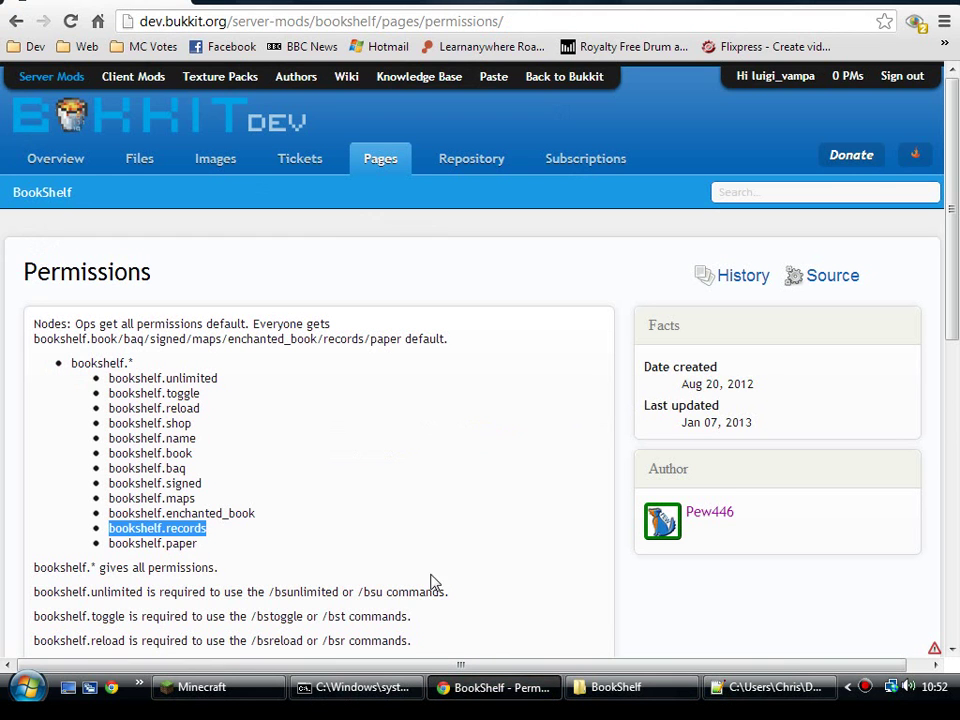
pyautogui.moveTo(192, 424); pyautogui.dragTo(121, 424)
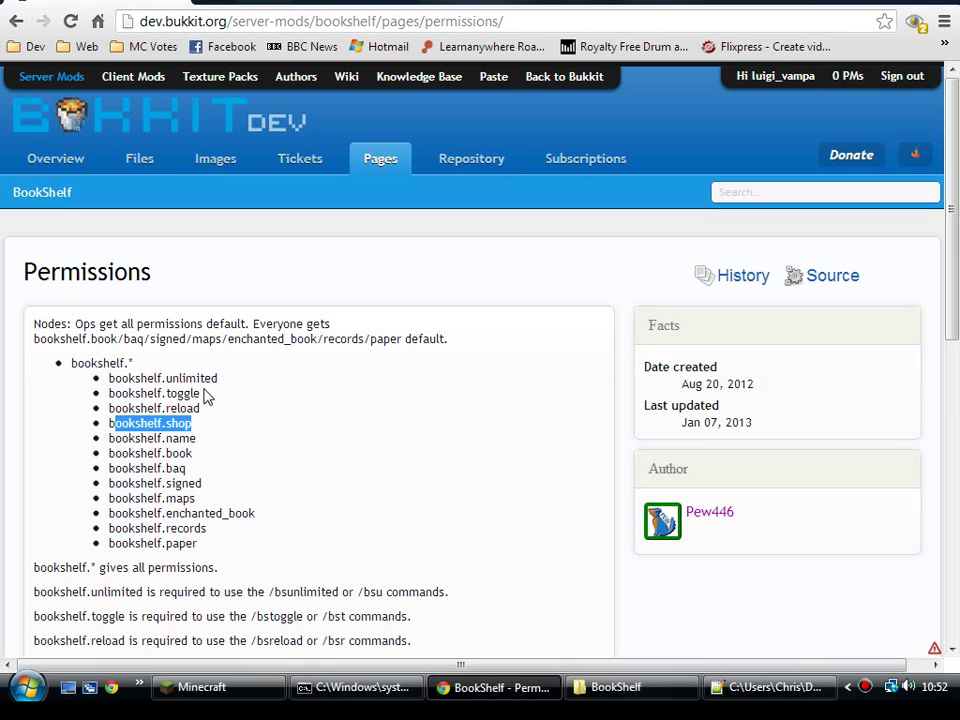
pyautogui.moveTo(201, 394); pyautogui.dragTo(108, 394)
pyautogui.moveTo(236, 386); pyautogui.dragTo(108, 379)
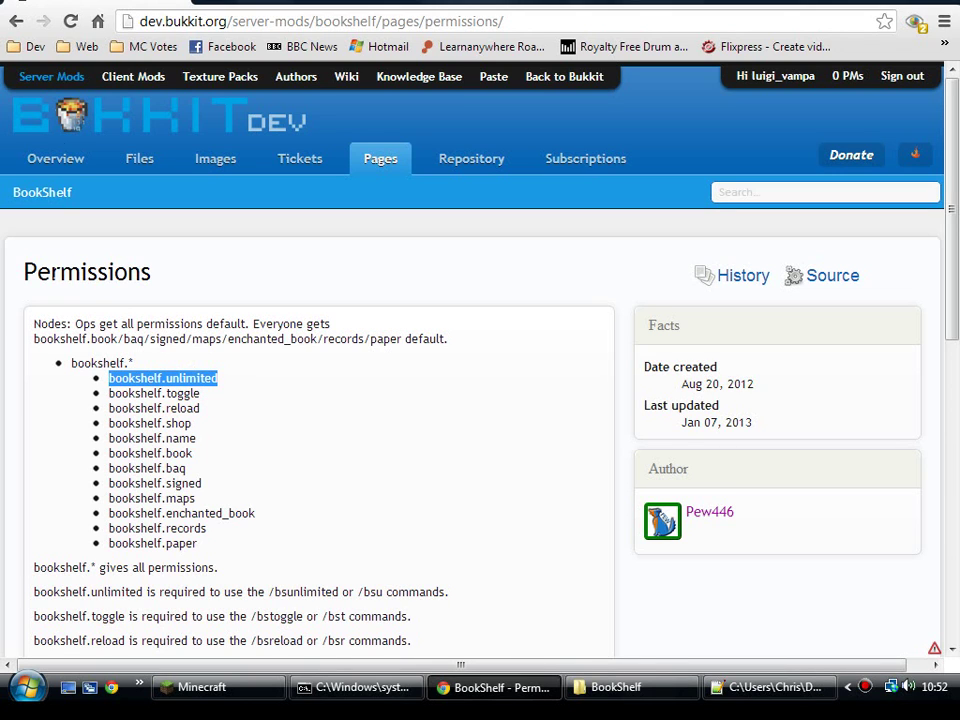
# Open the plugin's Commands page on BukkitDev and read through the listed commands.
pyautogui.click(381, 166)
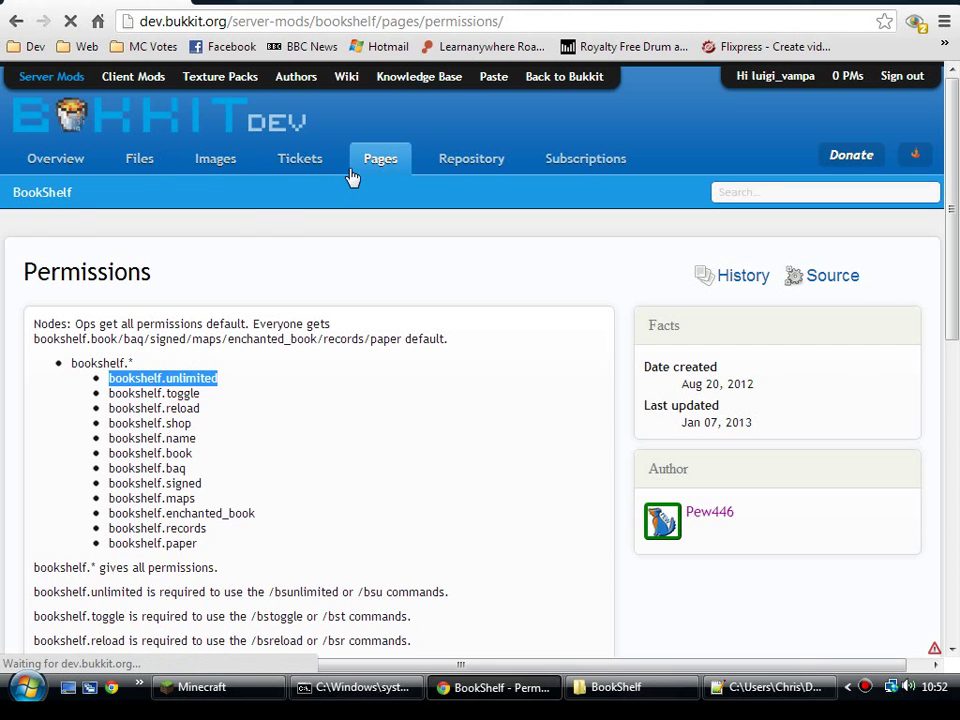
pyautogui.click(73, 354)
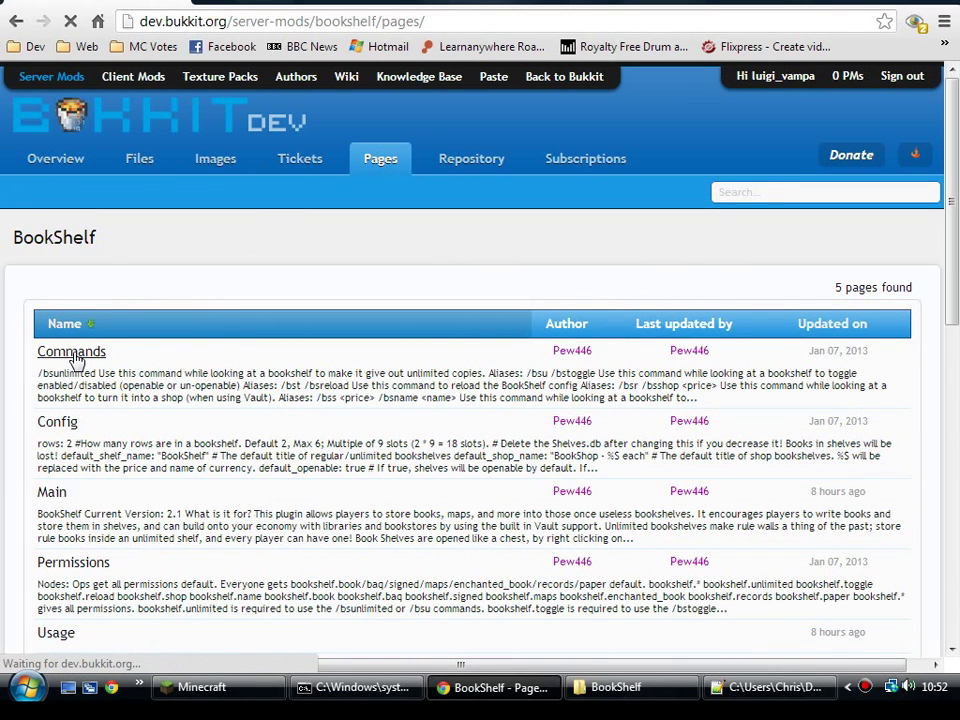
pyautogui.scroll(-3, 75, 360)
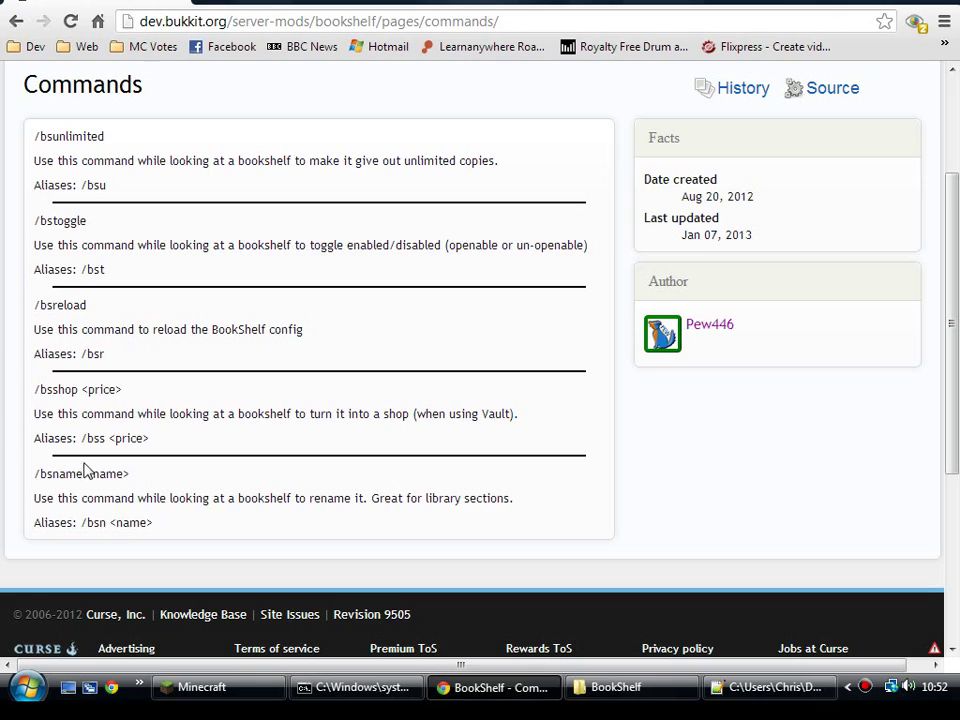
# Switch to Minecraft, close the BookShop, face a bookshelf at the end of a row and toggle it with /bstoggle.
pyautogui.click(222, 688)
pyautogui.press('Escape')
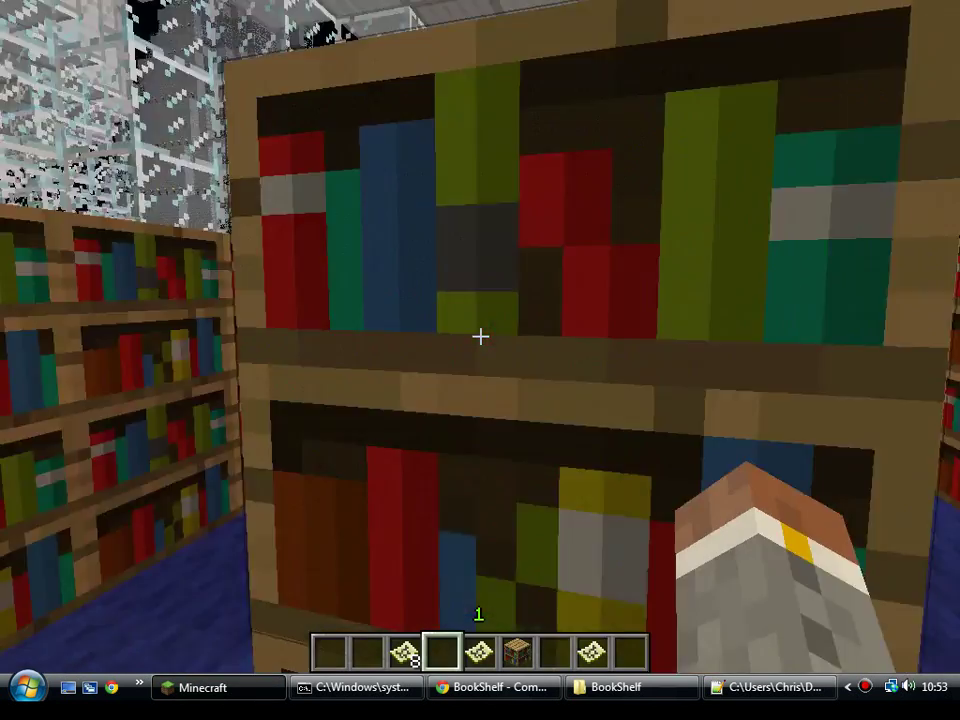
pyautogui.press('s')
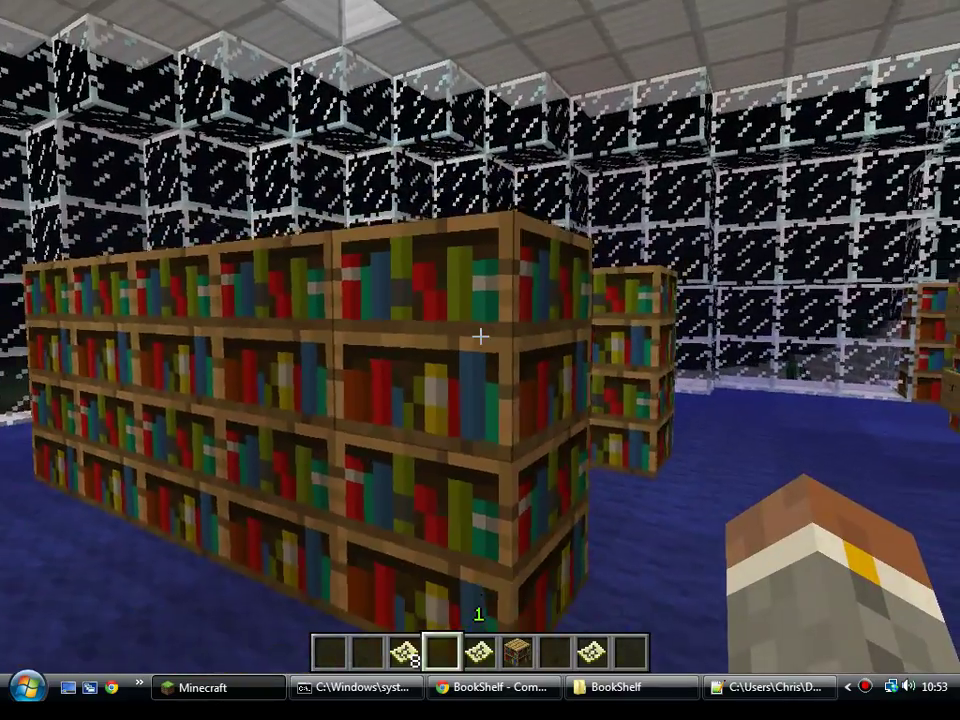
pyautogui.press('w')
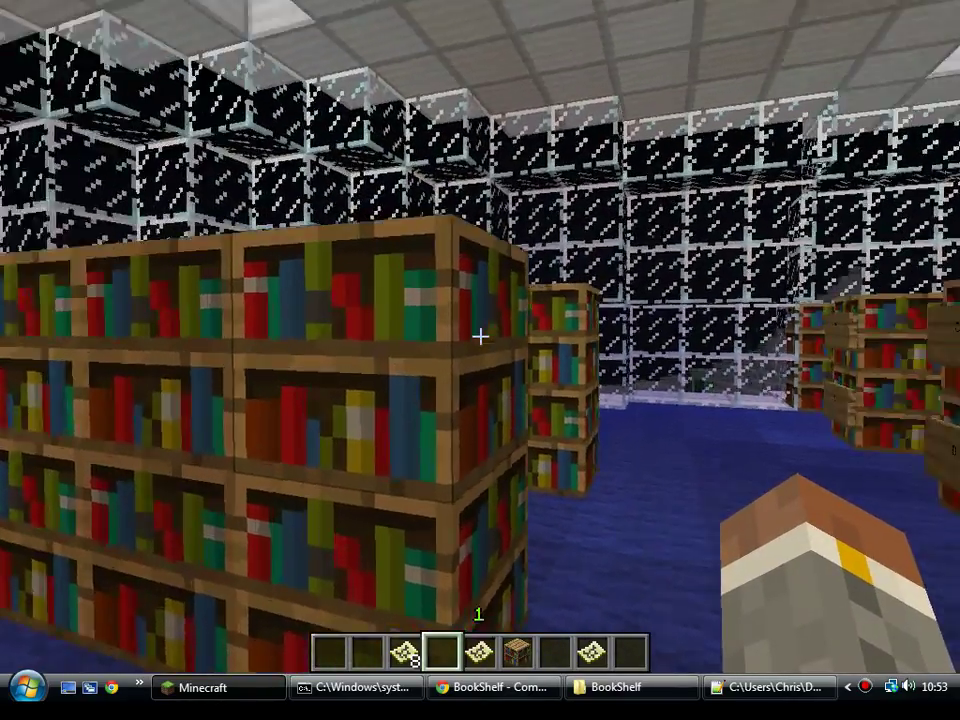
pyautogui.press('s')
pyautogui.press('d')
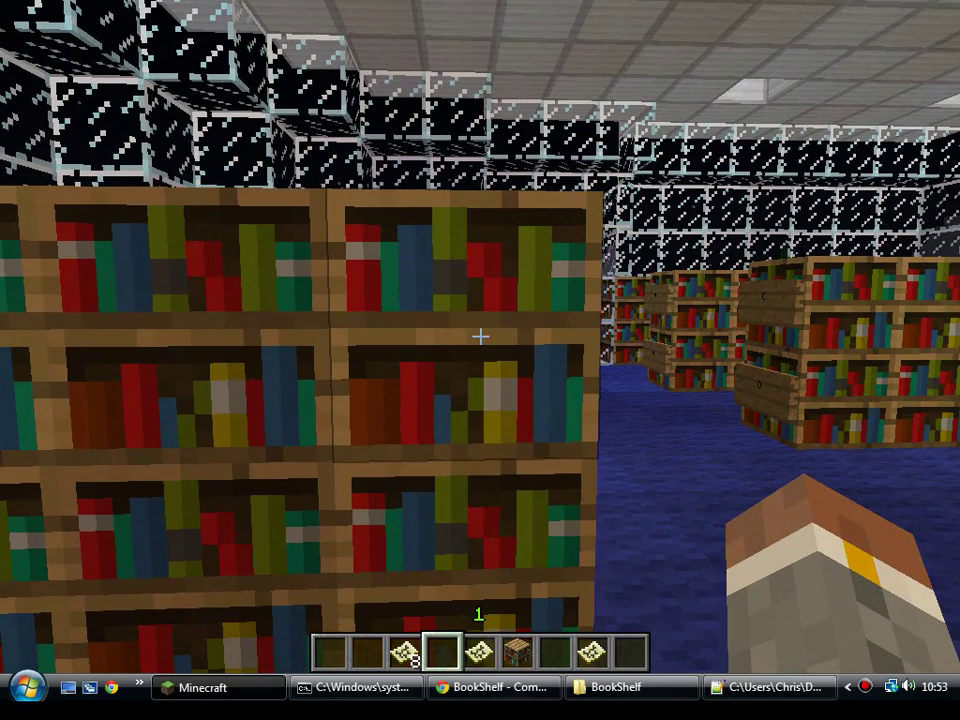
pyautogui.press('/')
pyautogui.write('bstoggle')
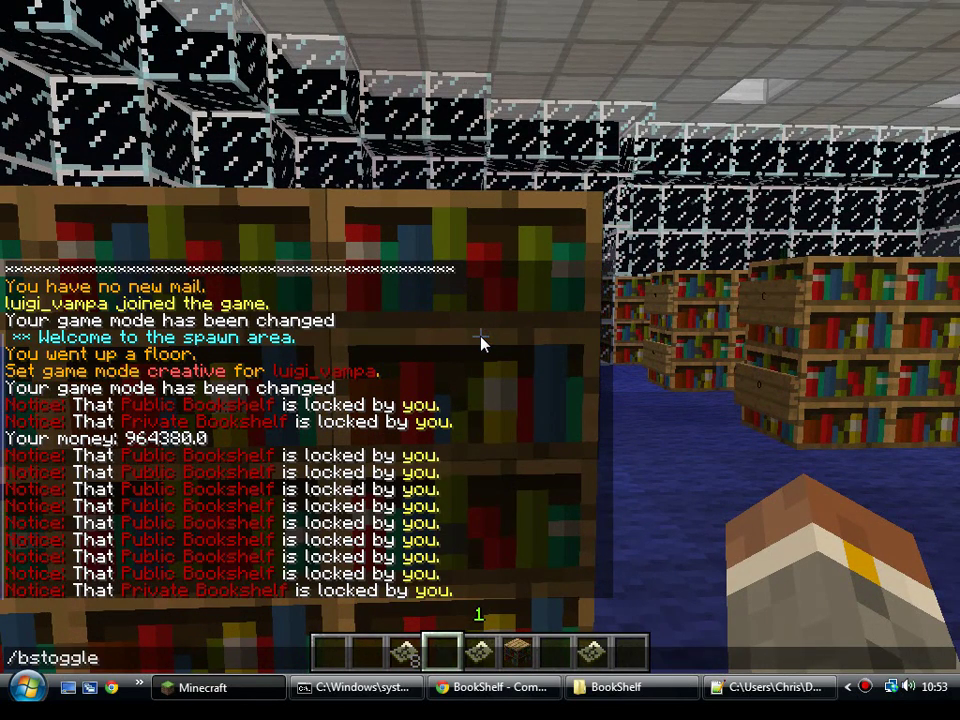
pyautogui.press('Return')
# Store a map from the inventory in the toggled bookshelf and take it back out.
pyautogui.rightClick(480, 337)
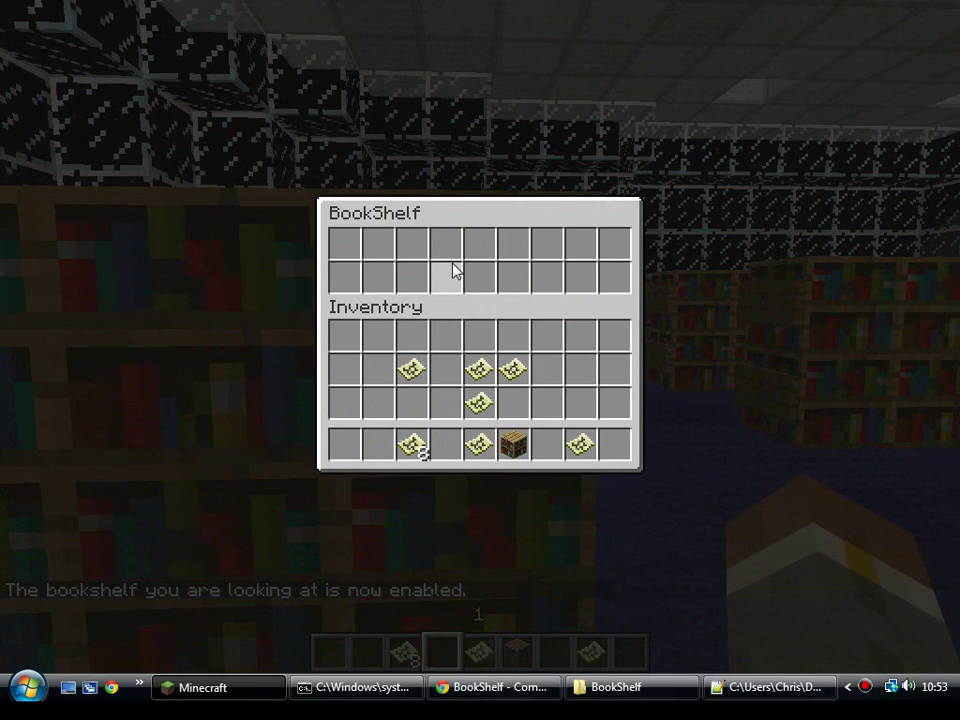
pyautogui.click(411, 370)
pyautogui.press('Escape')
pyautogui.rightClick(480, 337)
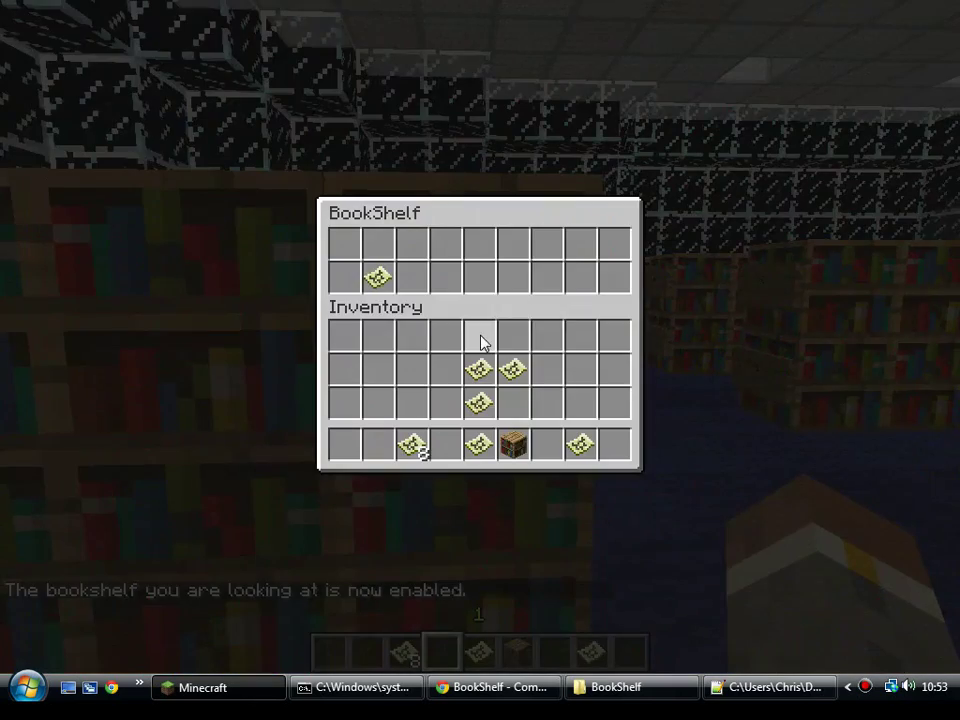
pyautogui.click(375, 279)
pyautogui.click(399, 360)
pyautogui.press('Escape')
# Place one map in the second row of the bookshelf and check the inventory and shelf contents.
pyautogui.rightClick(480, 337)
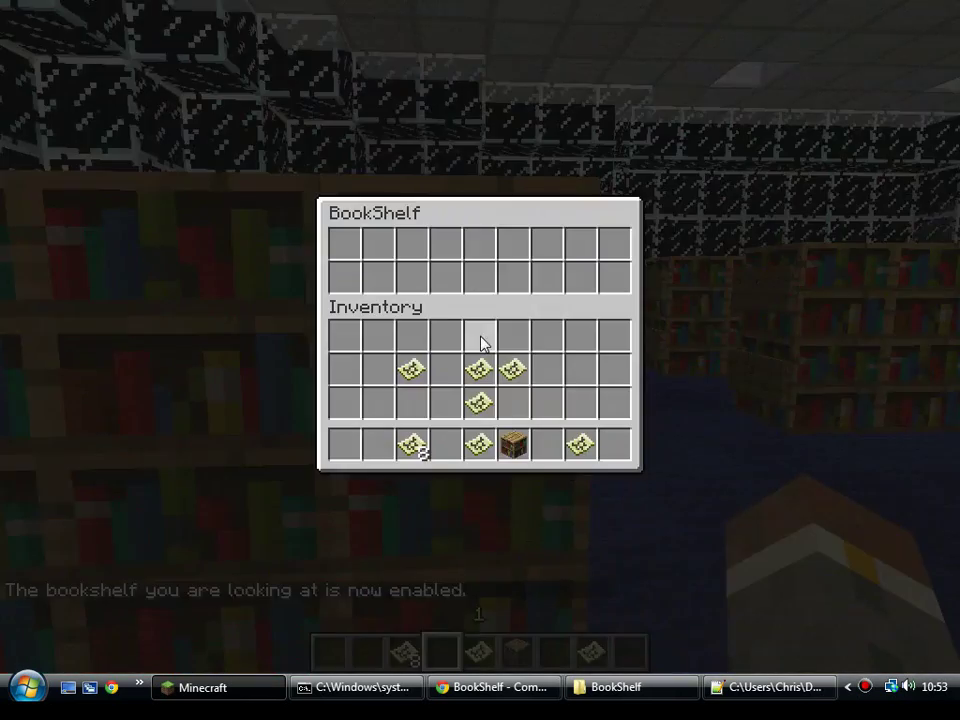
pyautogui.click(409, 366)
pyautogui.click(377, 277)
pyautogui.press('Escape')
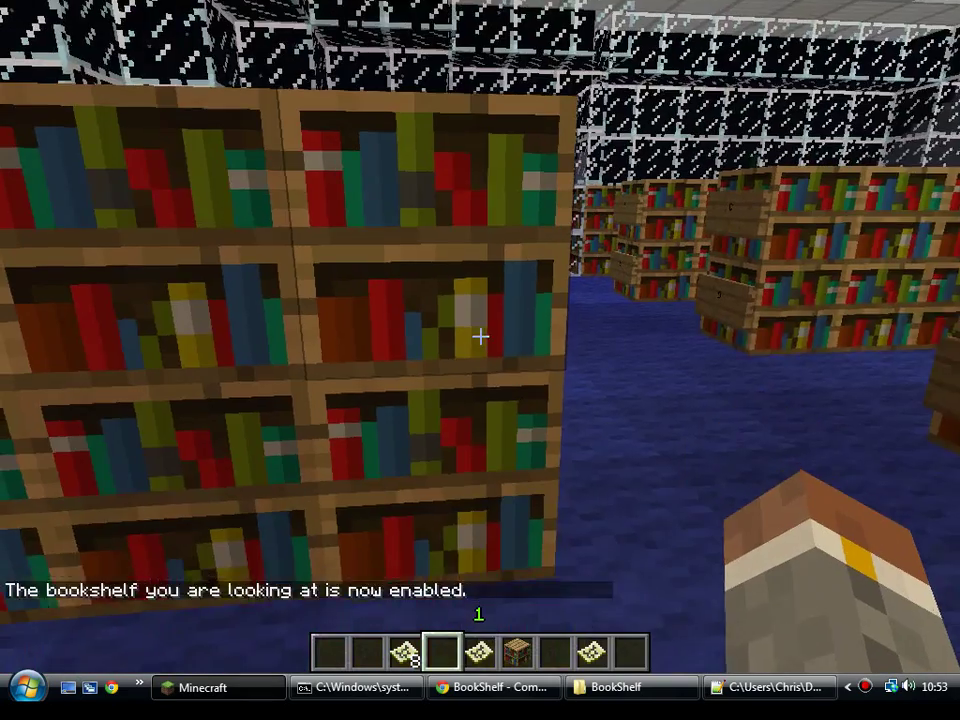
pyautogui.press('e')
pyautogui.press('Escape')
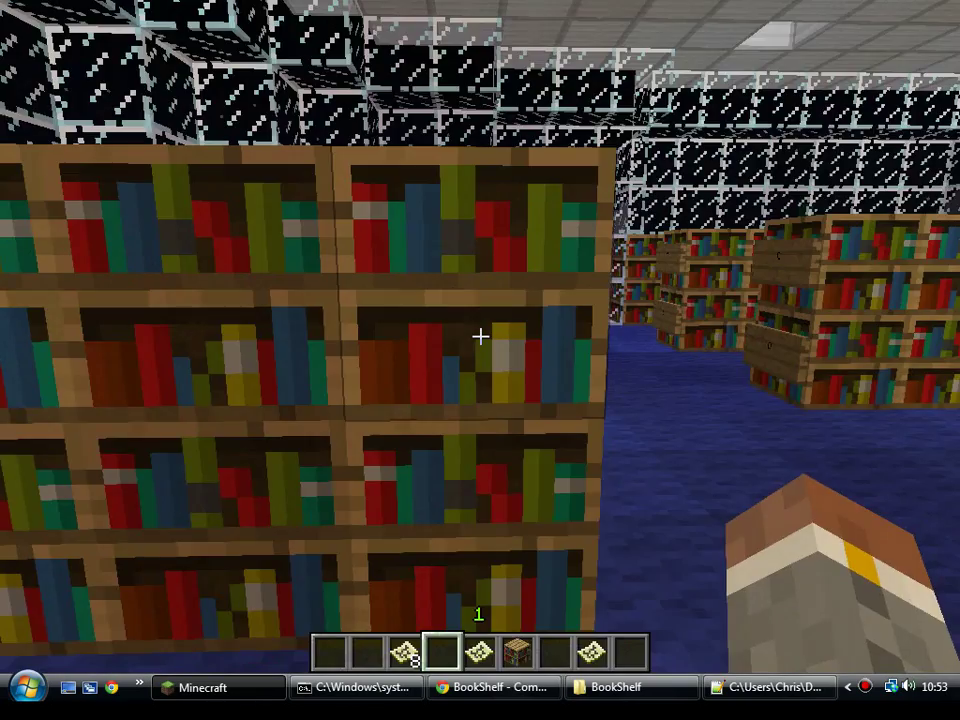
pyautogui.rightClick(480, 337)
pyautogui.press('Escape')
# Make the faced bookshelf give out unlimited copies with /bsunlimited.
pyautogui.press('/')
pyautogui.write('bsun')
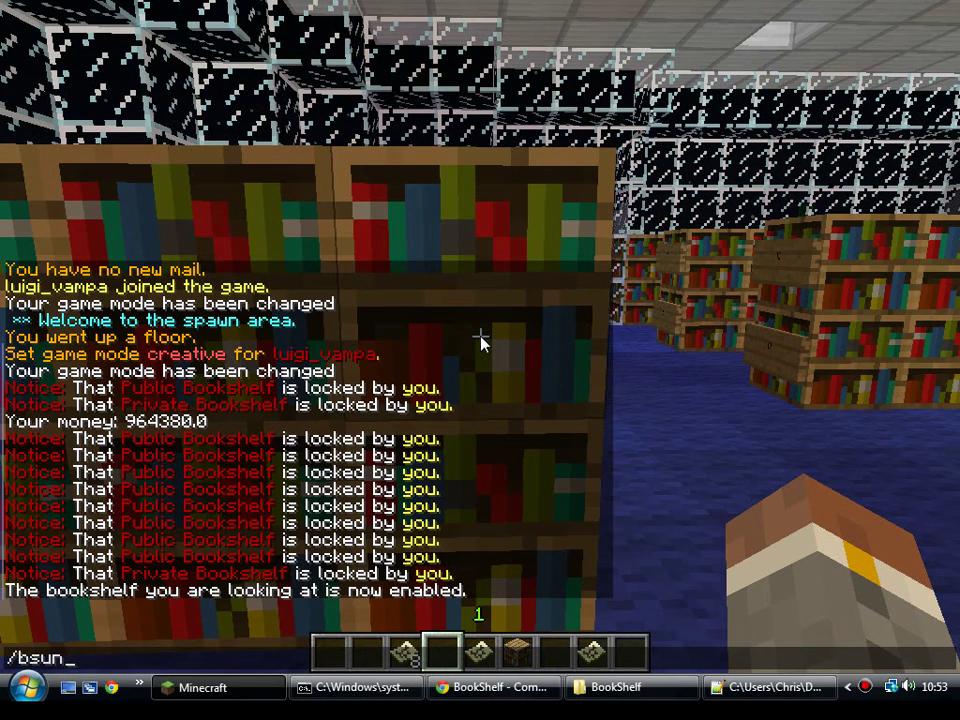
pyautogui.write('limited')
pyautogui.press('Return')
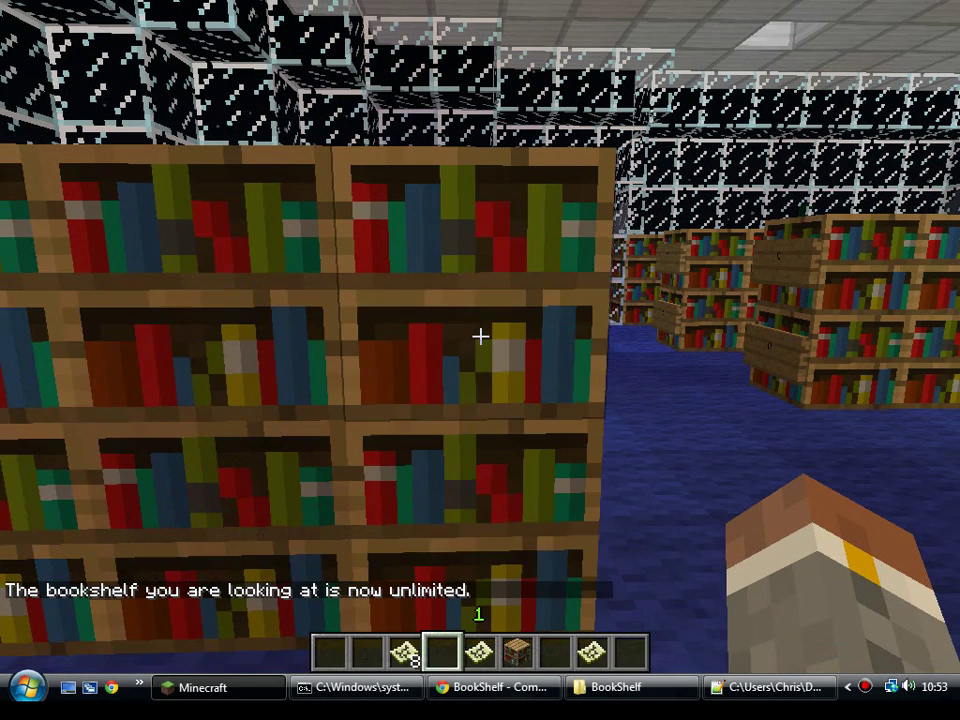
# Take four copies of the map from the unlimited bookshelf into the inventory, reopening the shelf for each copy.
pyautogui.rightClick(480, 336)
pyautogui.click(383, 276)
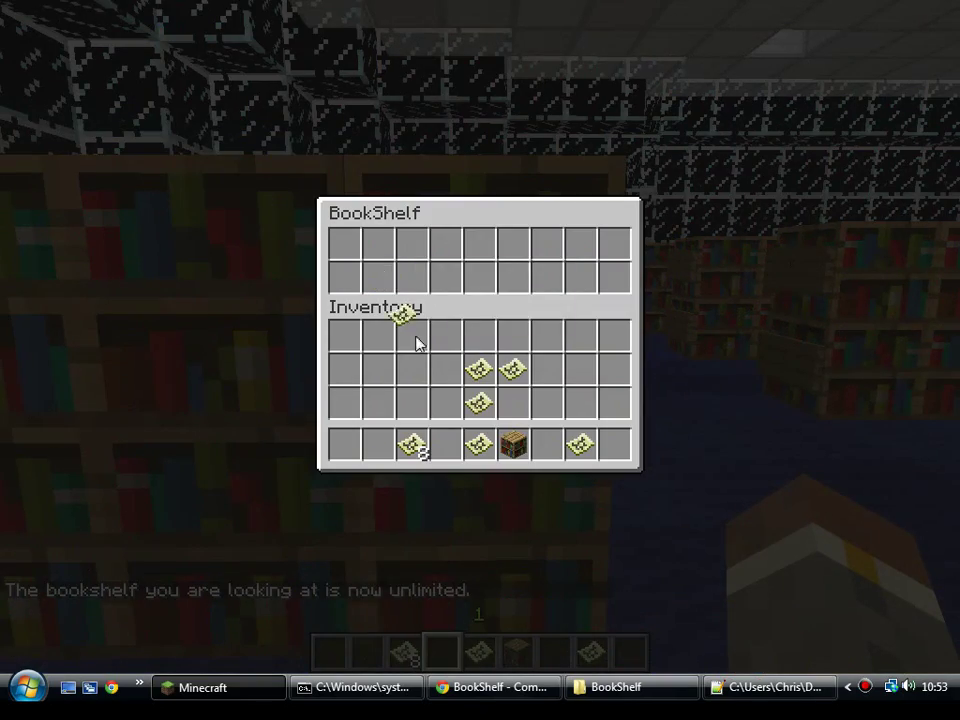
pyautogui.click(411, 335)
pyautogui.press('Escape')
pyautogui.rightClick(480, 337)
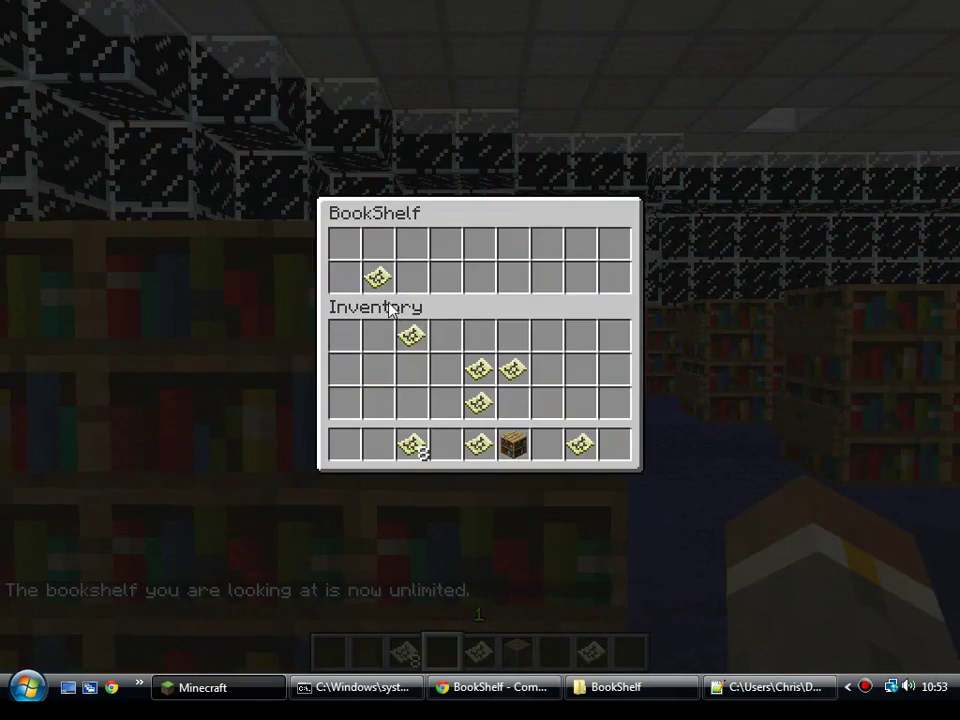
pyautogui.click(377, 285)
pyautogui.click(407, 401)
pyautogui.press('Escape')
pyautogui.rightClick(480, 337)
pyautogui.click(377, 278)
pyautogui.click(411, 369)
pyautogui.press('Escape')
pyautogui.rightClick(480, 337)
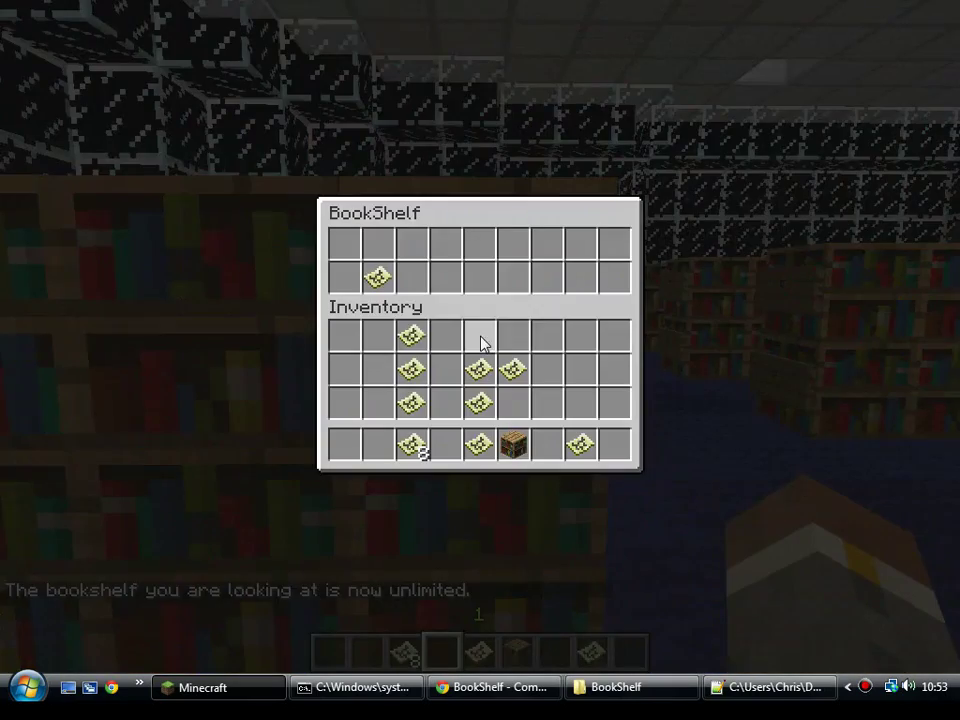
pyautogui.click(371, 287)
pyautogui.click(384, 371)
pyautogui.press('Escape')
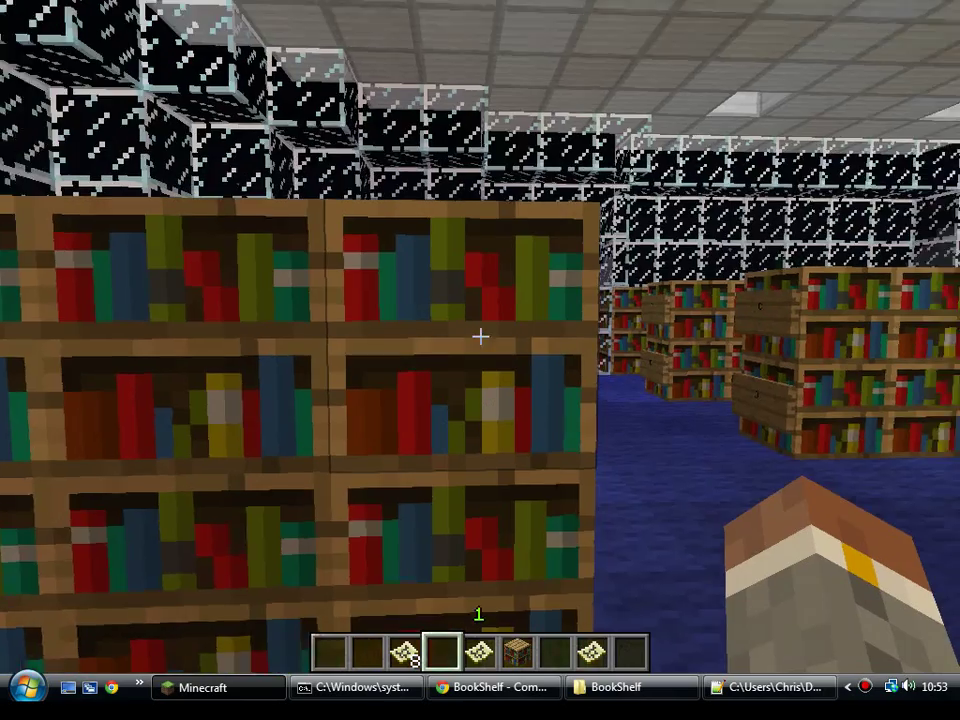
# Break the unlimited bookshelf at the end of the row and put a new bookshelf block in its place.
pyautogui.press('d')
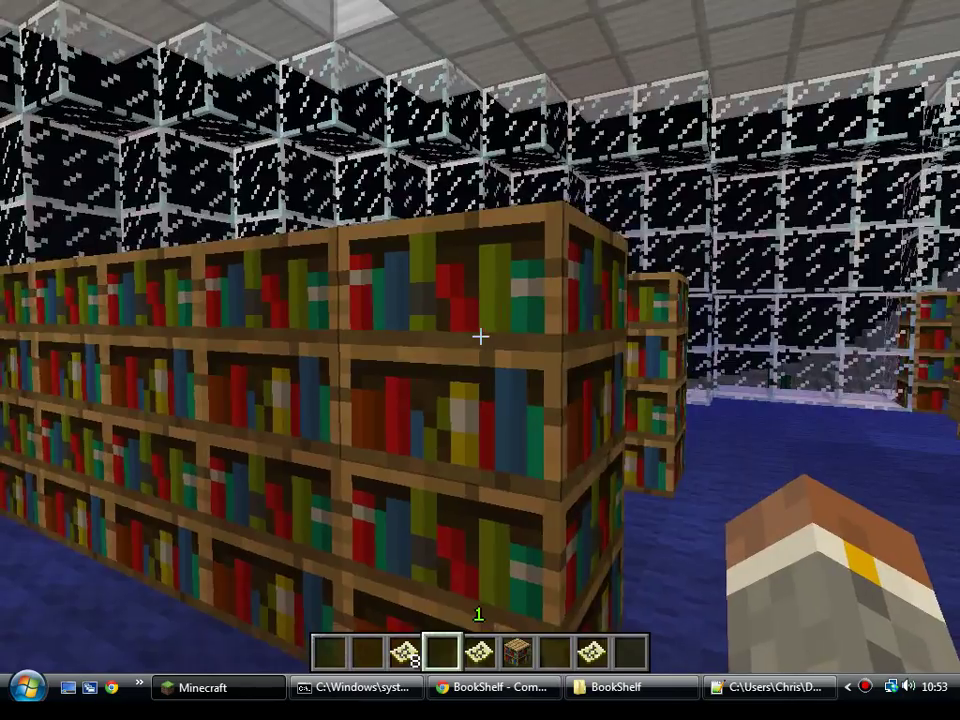
pyautogui.press('d')
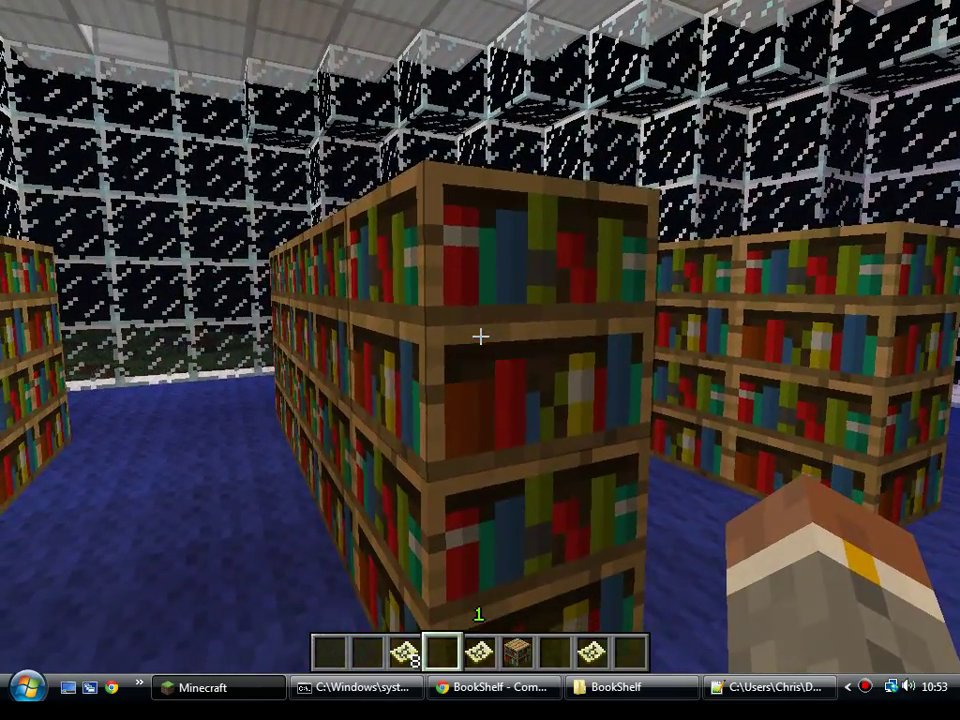
pyautogui.click(480, 336)
pyautogui.click(480, 336)
pyautogui.press('w')
pyautogui.press('d')
pyautogui.press('s')
pyautogui.scroll(-3, 480, 336)
pyautogui.scroll(1, 480, 336)
pyautogui.rightClick(480, 336)
pyautogui.press('d')
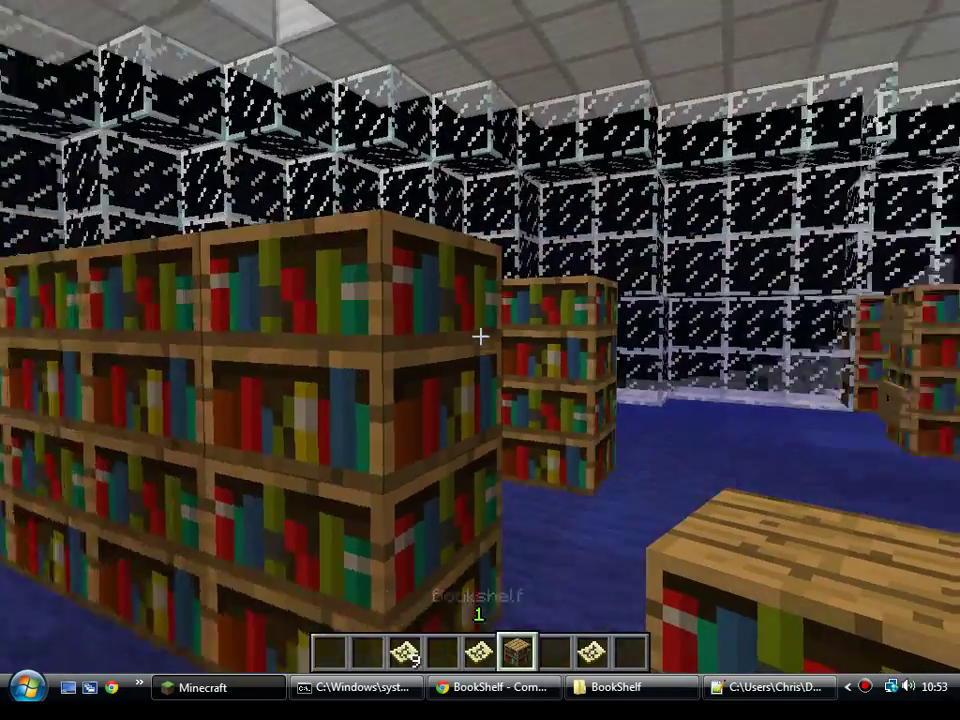
pyautogui.press('a')
pyautogui.press('s')
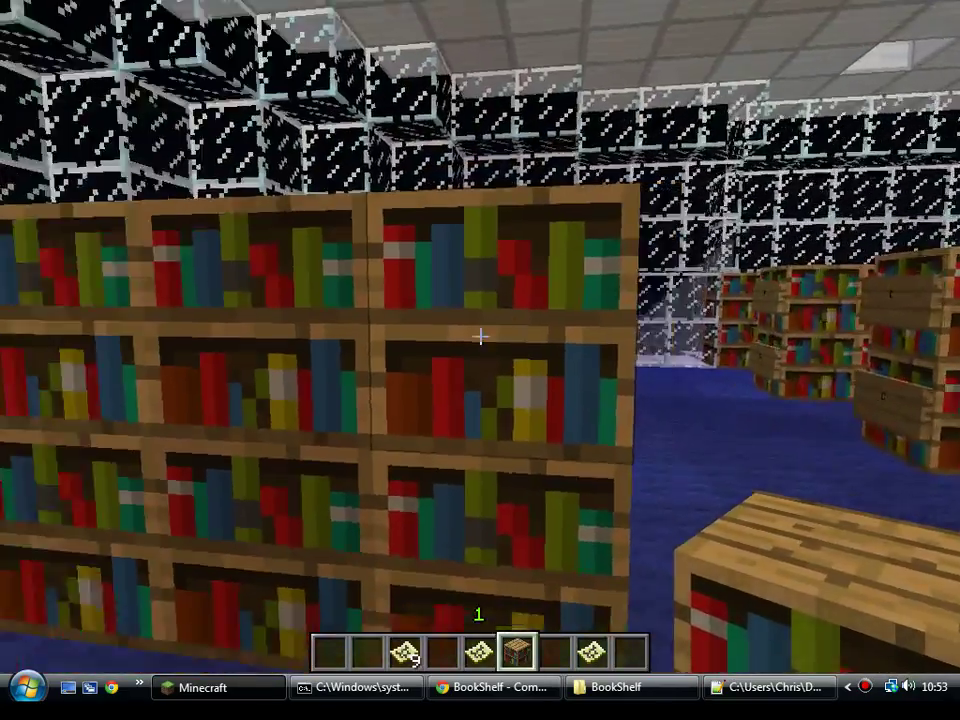
pyautogui.press('d')
pyautogui.press('d')
pyautogui.press('a')
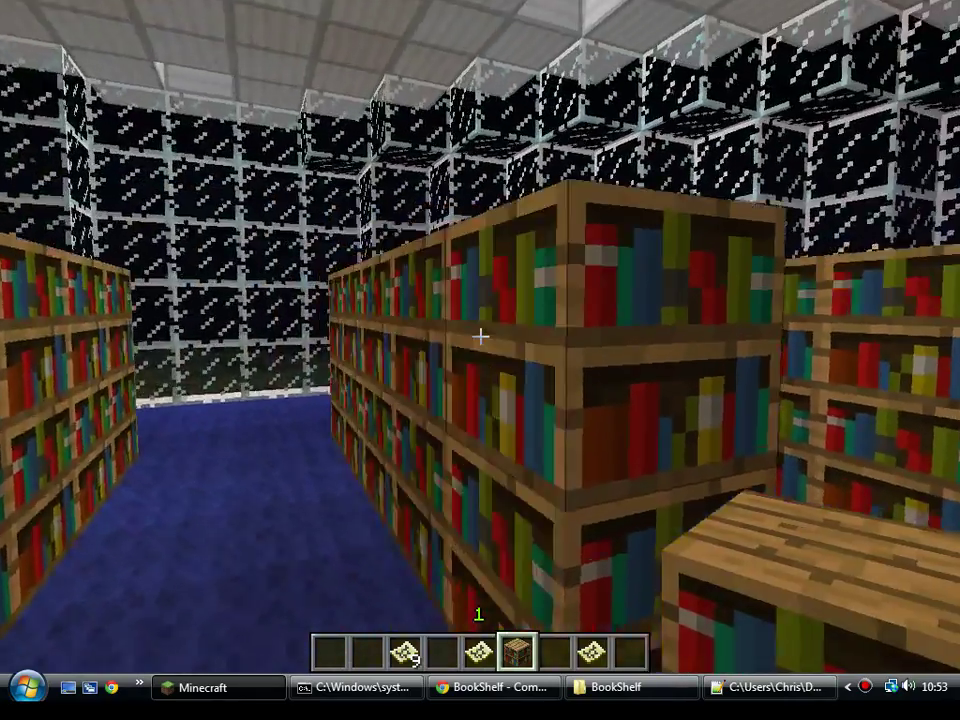
pyautogui.press('a')
pyautogui.press('s')
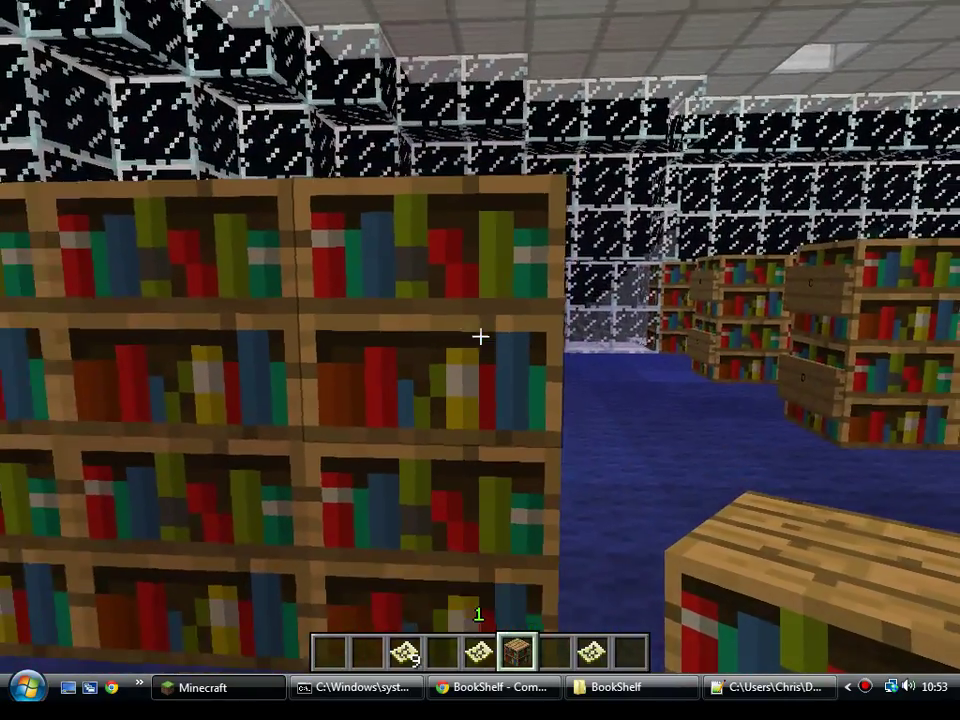
# Turn the newly placed bookshelf into a shop with /bsshop and enable it with /bstoggle.
pyautogui.press('t')
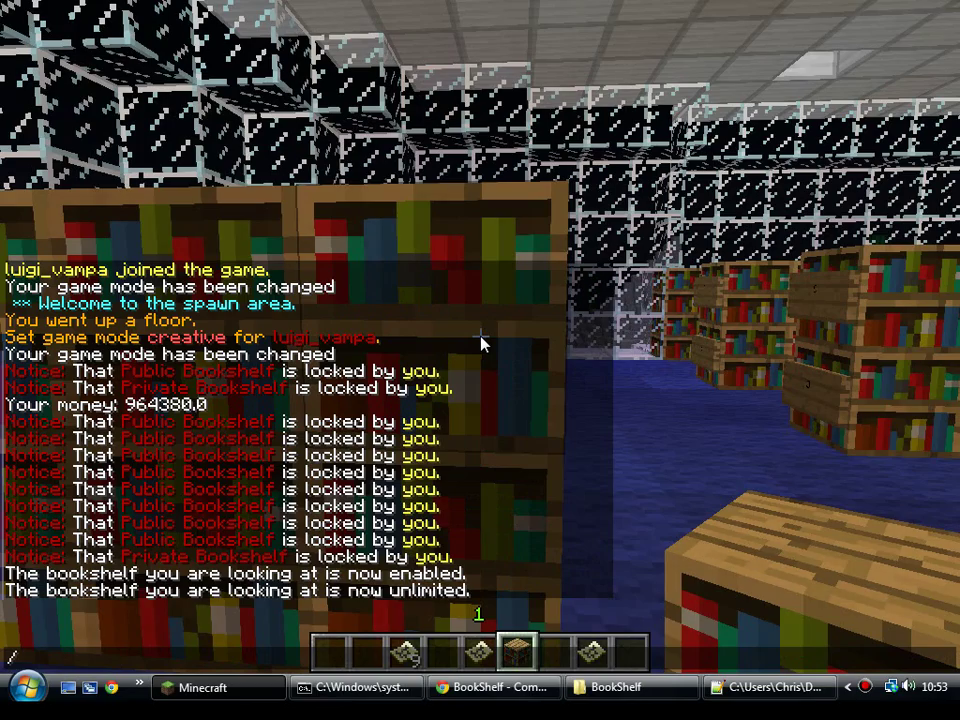
pyautogui.write('/bsshop')
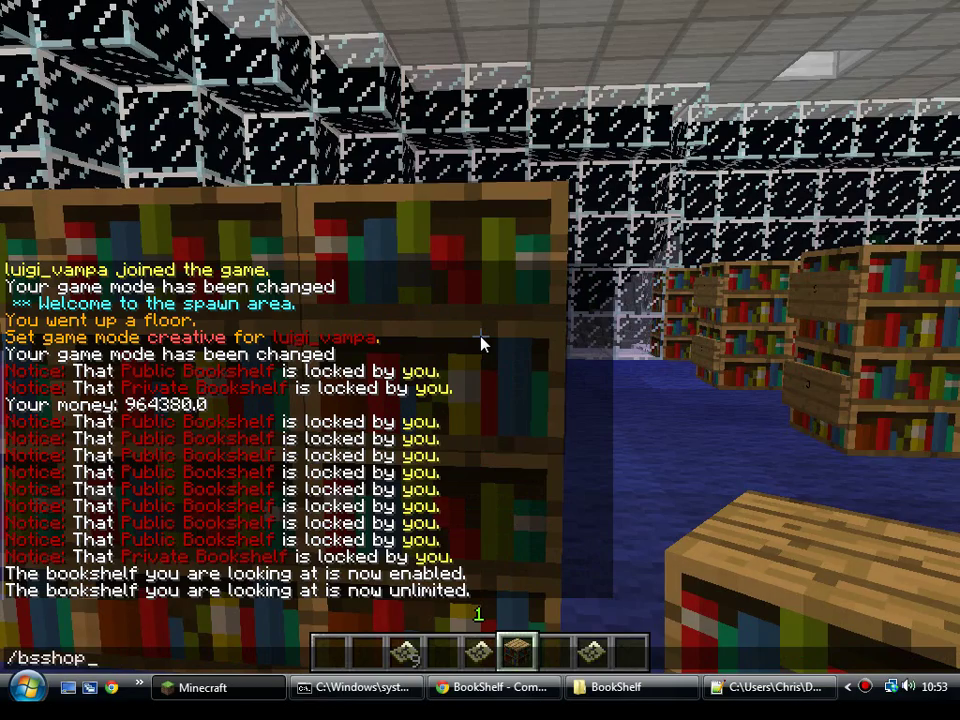
pyautogui.press('Return')
pyautogui.press('2')
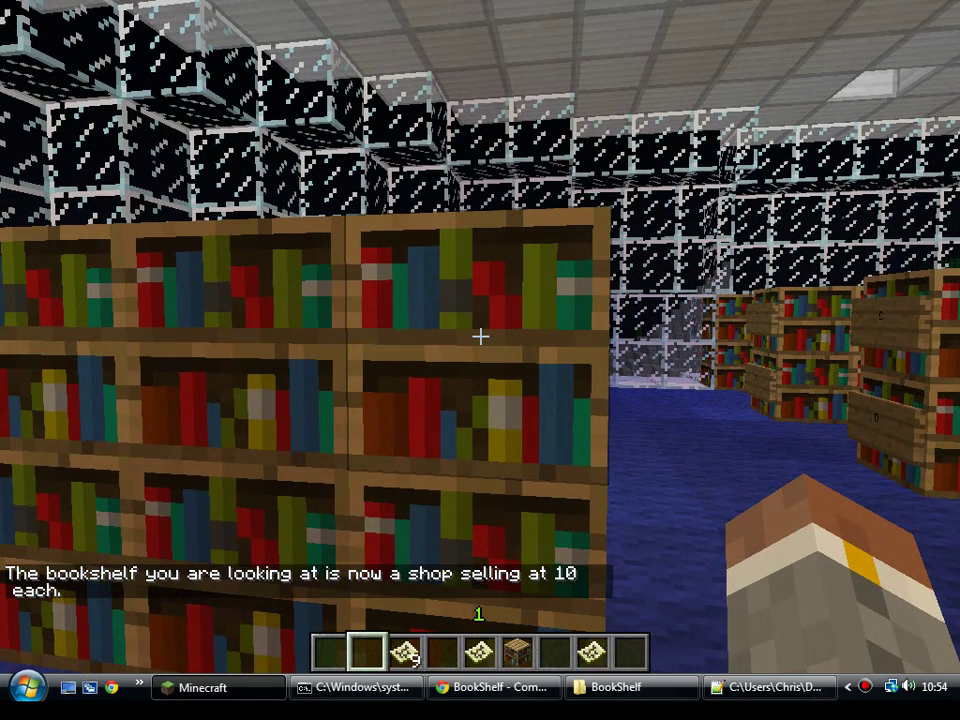
pyautogui.write('t/bstoggle')
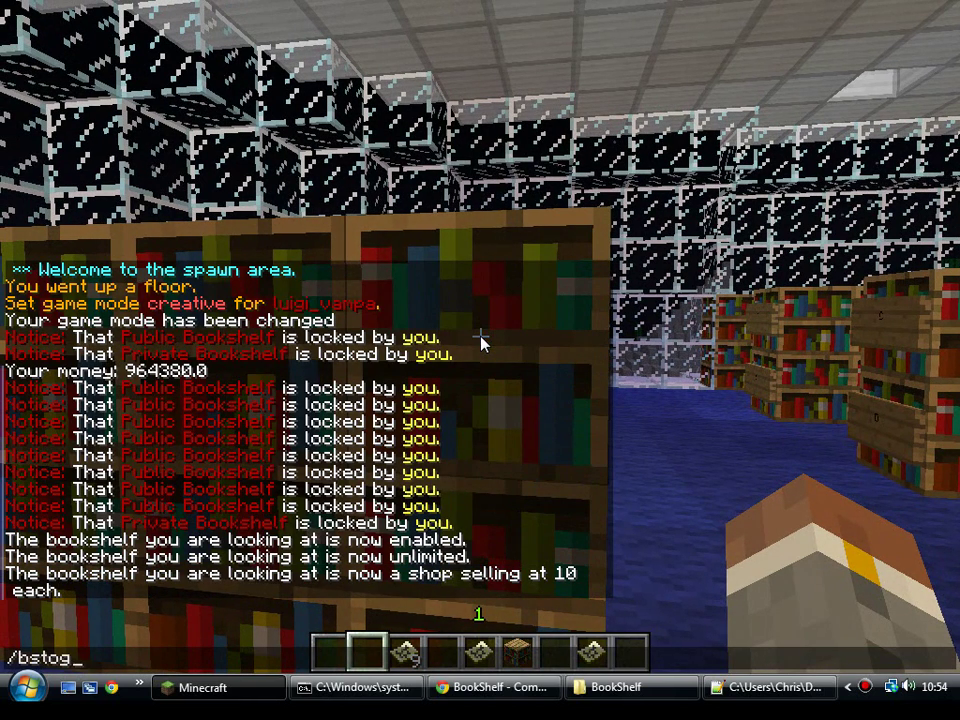
pyautogui.press('Return')
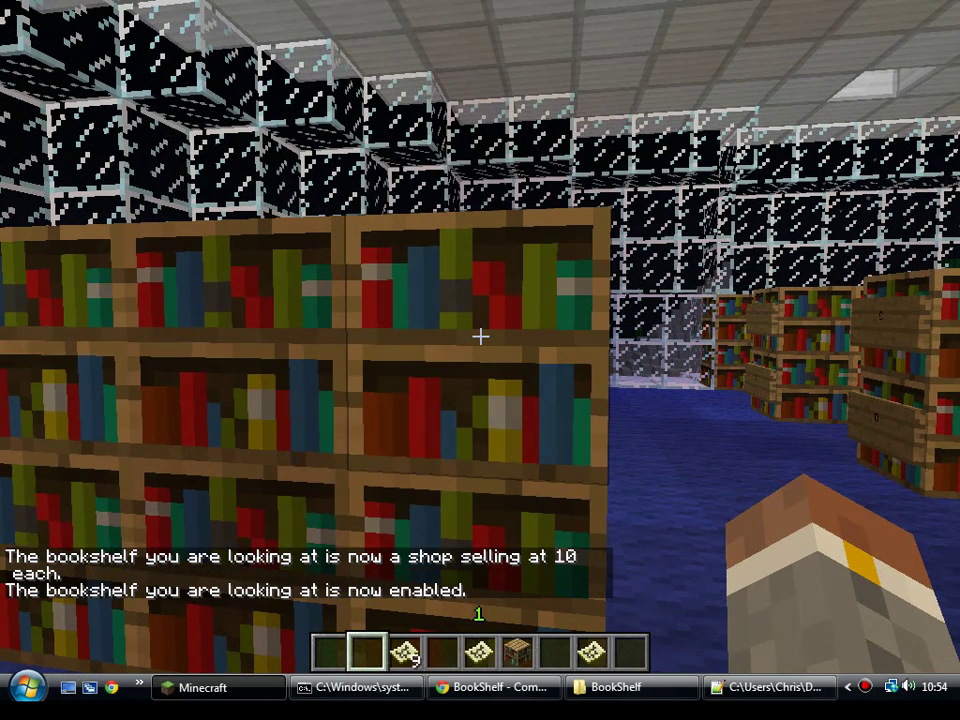
# Remove the shop mode from the faced bookshelf by running /bsshop again.
pyautogui.write('t')
pyautogui.write('/b')
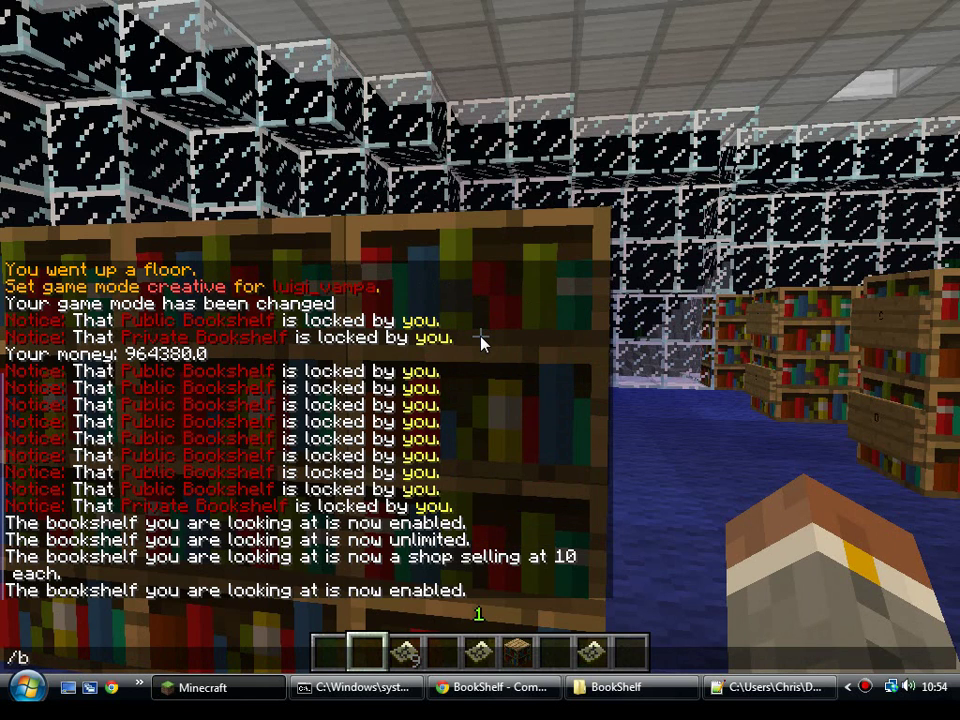
pyautogui.write('sshop')
pyautogui.press('Return')
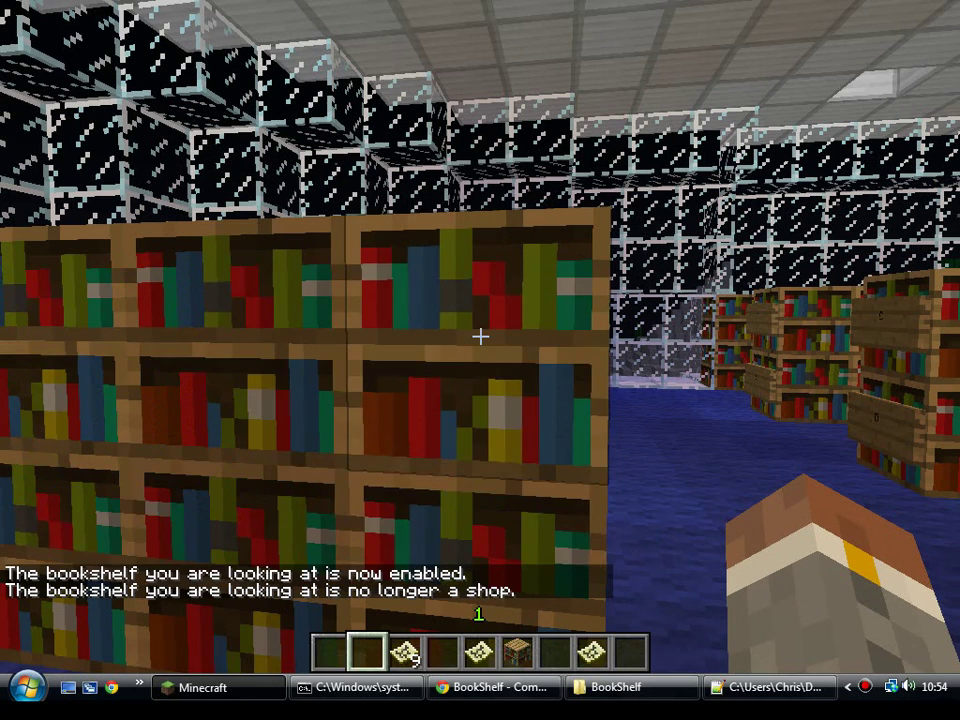
pyautogui.press('t')
pyautogui.press('Up')
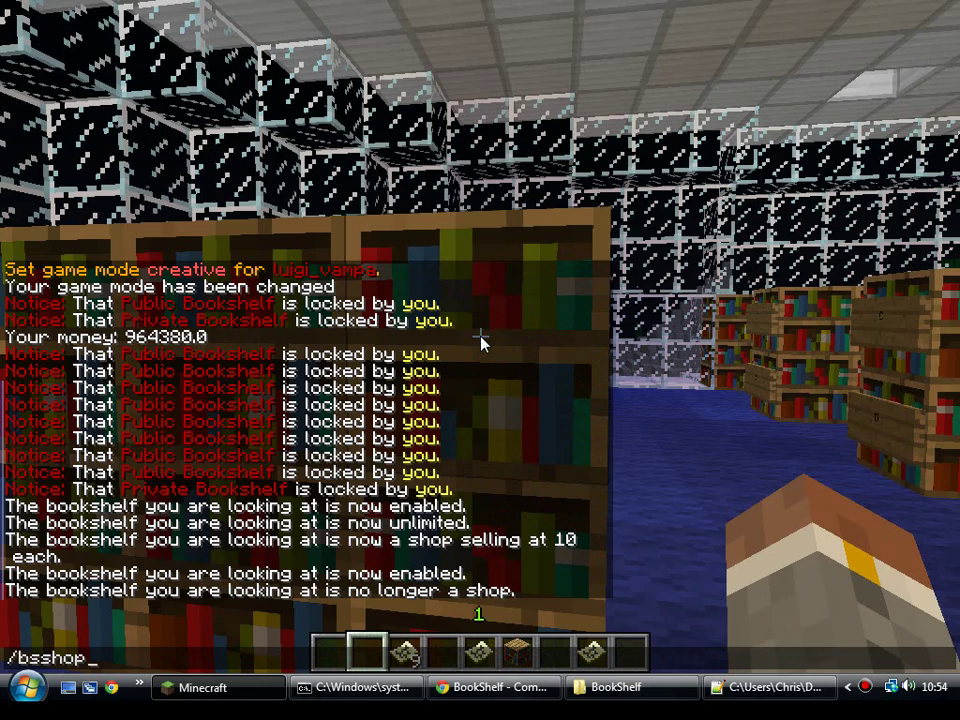
pyautogui.press('Escape')
# Place one map from the inventory in the second slot of the bookshelf's top row.
pyautogui.rightClick(480, 336)
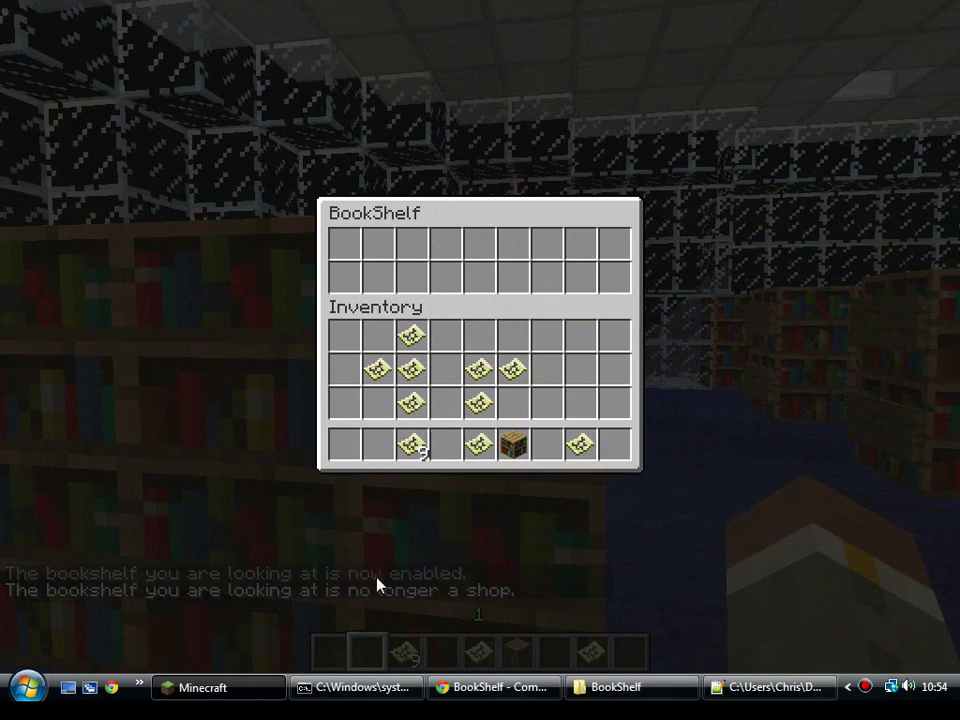
pyautogui.click(411, 403)
pyautogui.click(382, 243)
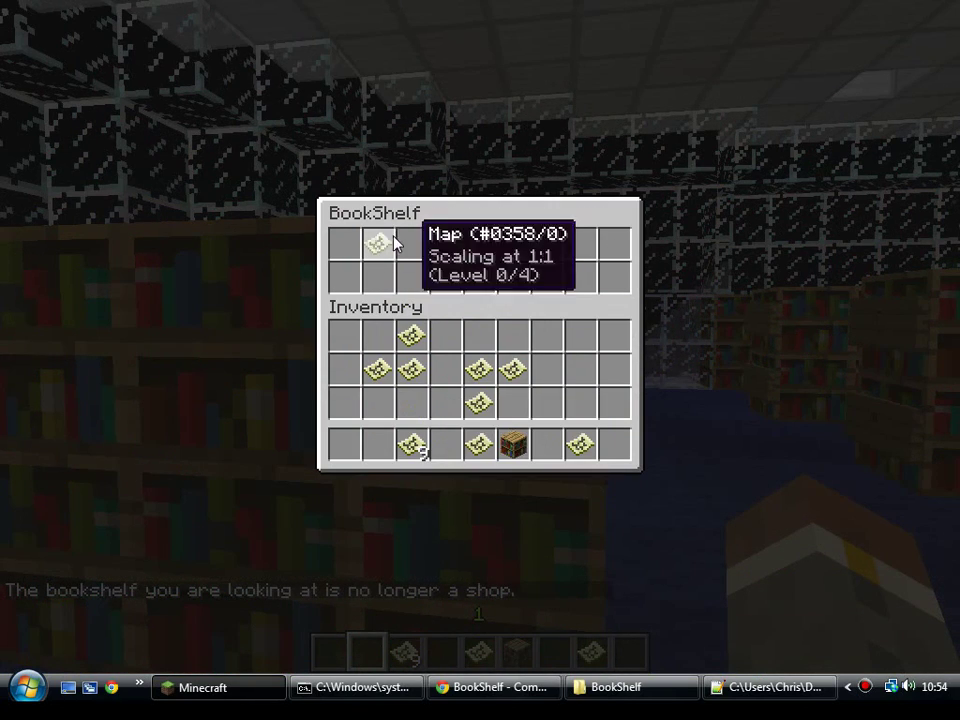
pyautogui.press('Escape')
# Make the stocked bookshelf a shop with /bsshop.
pyautogui.press('t')
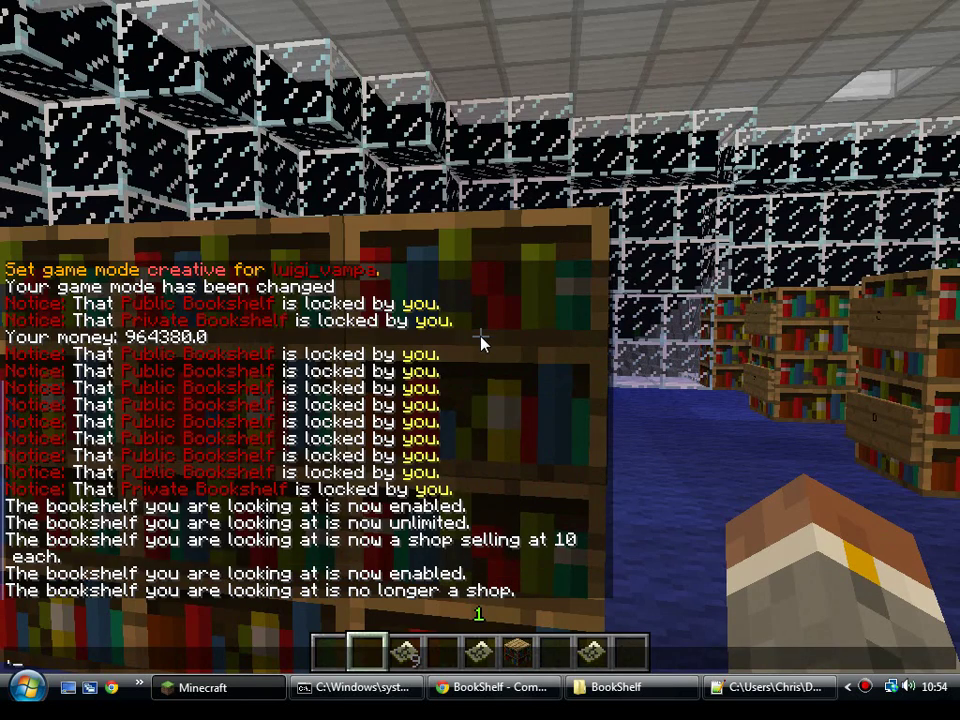
pyautogui.write('/bsshop')
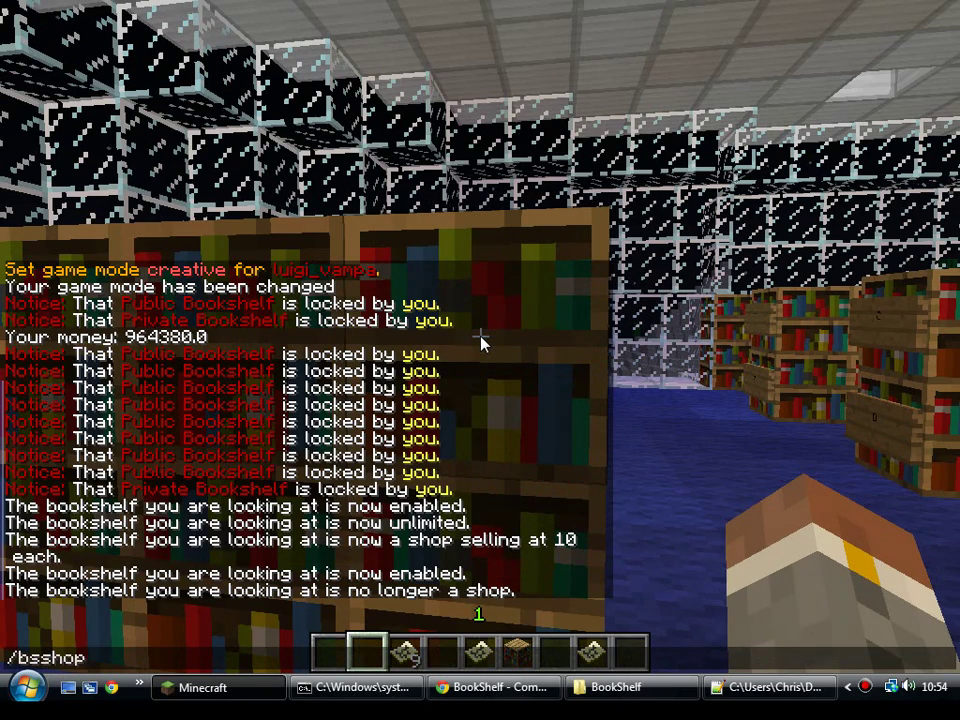
pyautogui.press('Return')
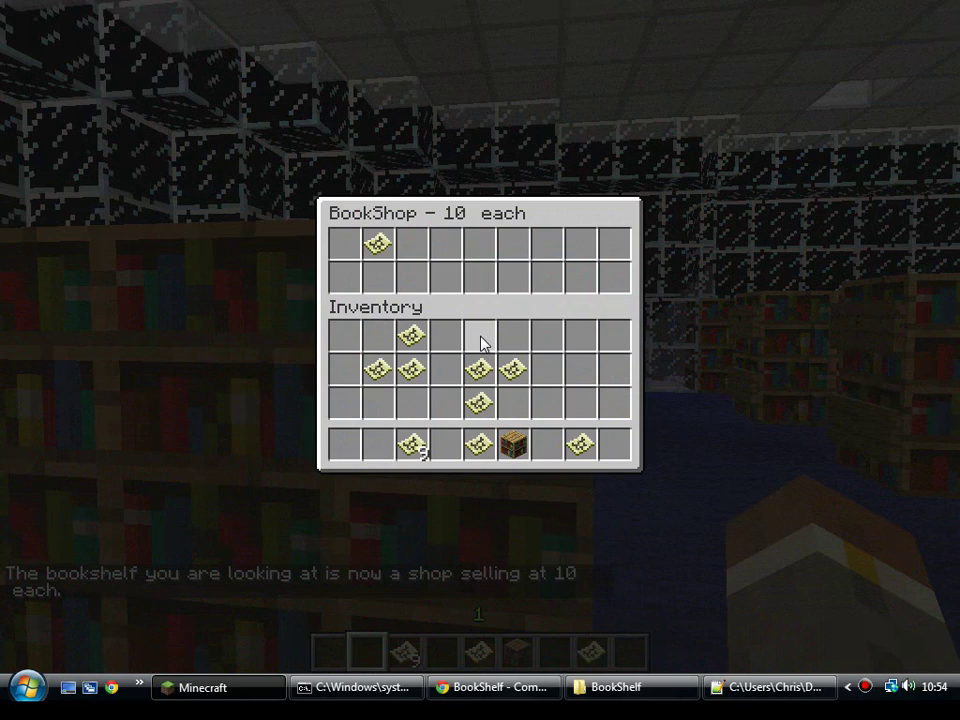
# Buy the map from the shop, store it in the inventory's third row, and reopen the shop to check its stock.
pyautogui.click(374, 247)
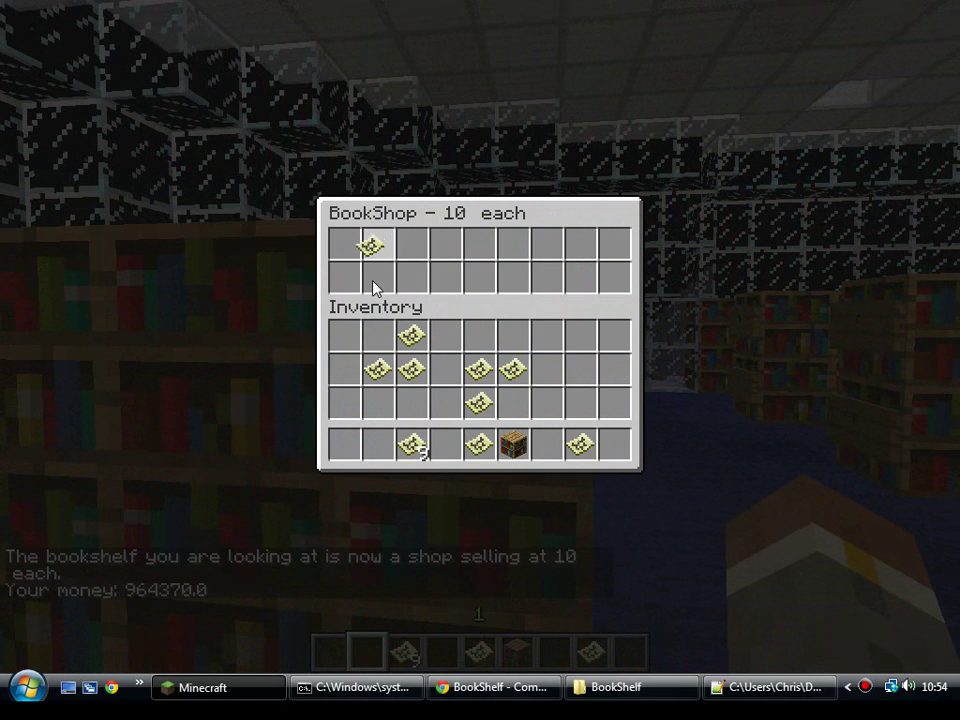
pyautogui.click(377, 396)
pyautogui.rightClick(480, 337)
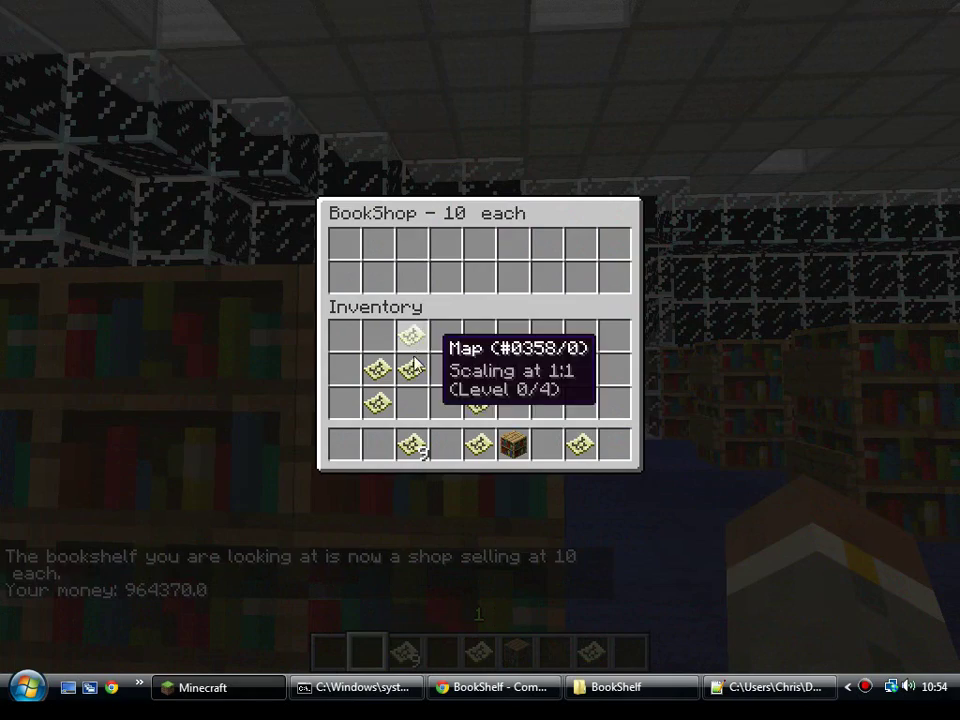
pyautogui.press('Escape')
pyautogui.rightClick(480, 337)
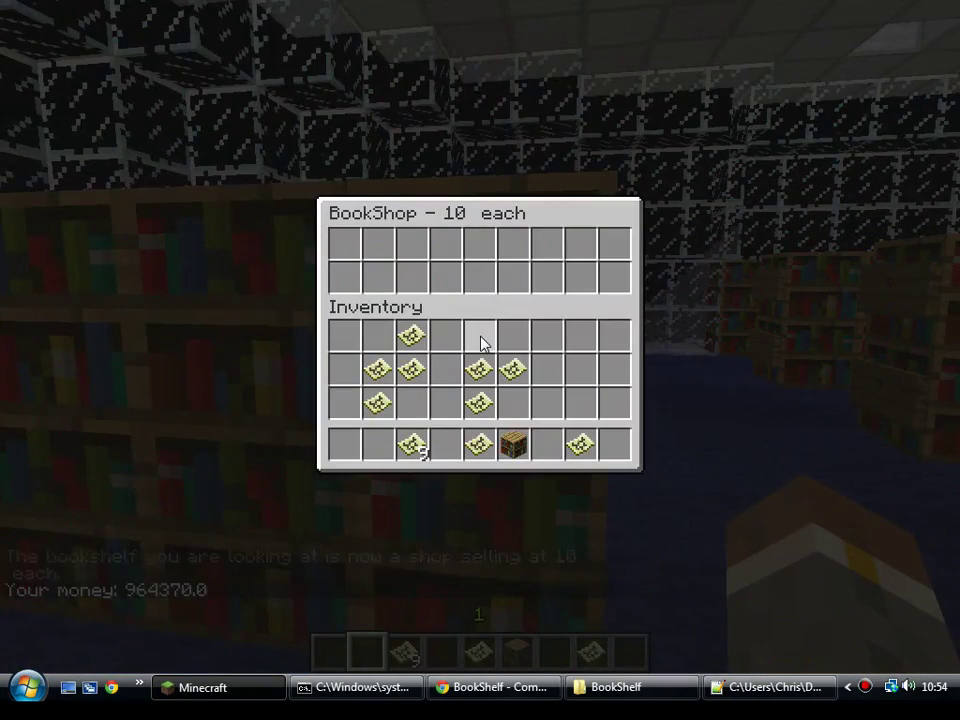
pyautogui.press('Escape')
# Turn the shop back into an ordinary bookshelf with /bsshop and restock its top row with one map.
pyautogui.write('/bsshop')
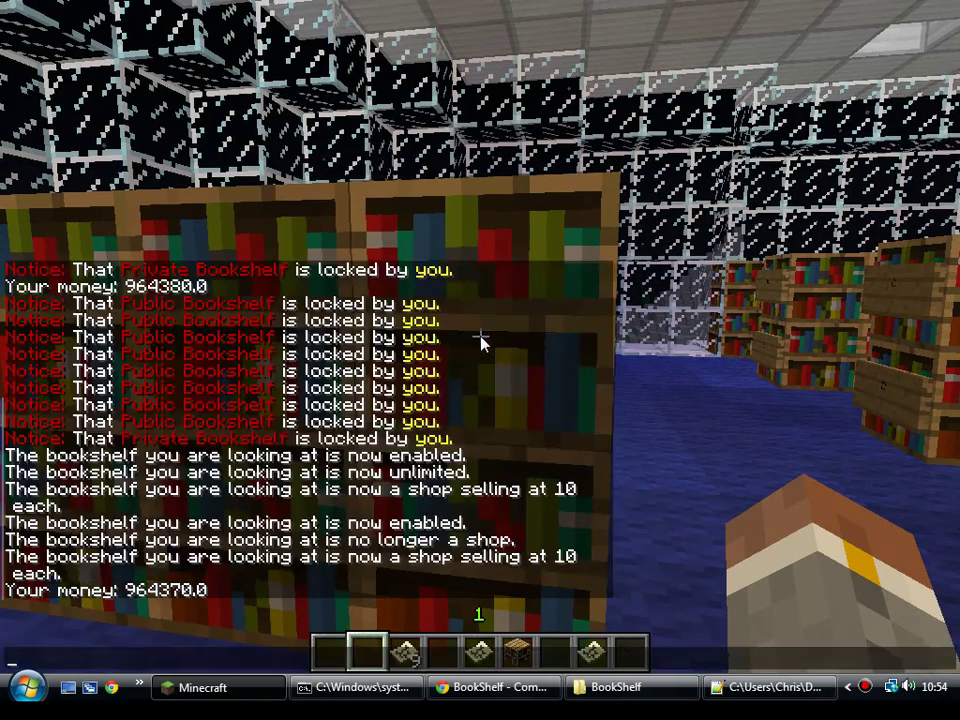
pyautogui.press('Return')
pyautogui.rightClick(480, 337)
pyautogui.click(411, 336)
pyautogui.click(384, 248)
pyautogui.press('Escape')
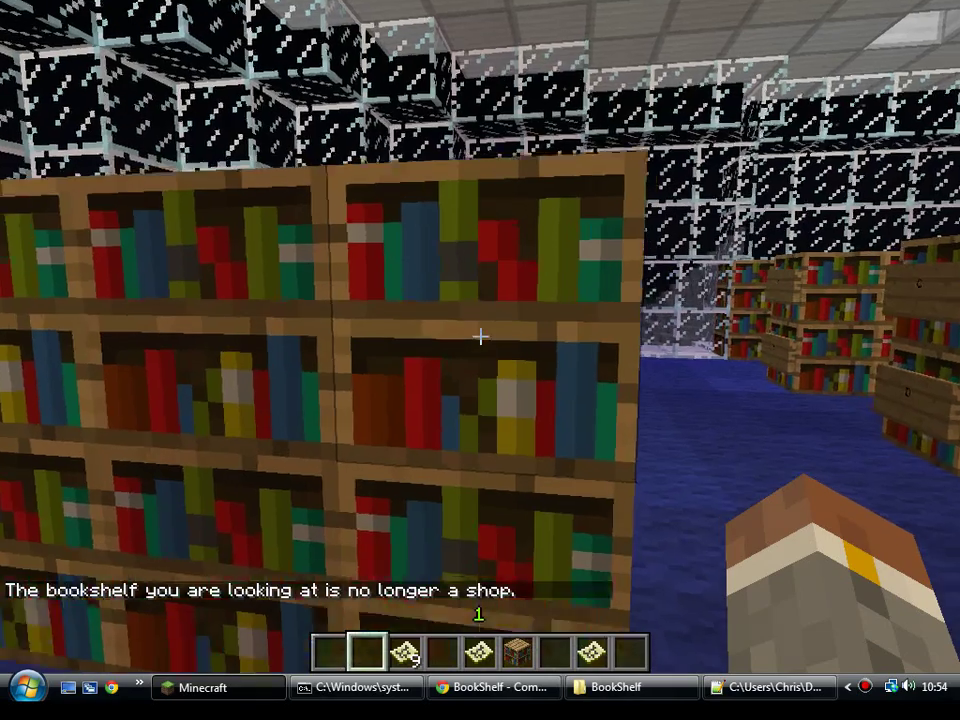
# Make the bookshelf unlimited with /bsunlimited, view its contents, and switch it back to limited.
pyautogui.press('t')
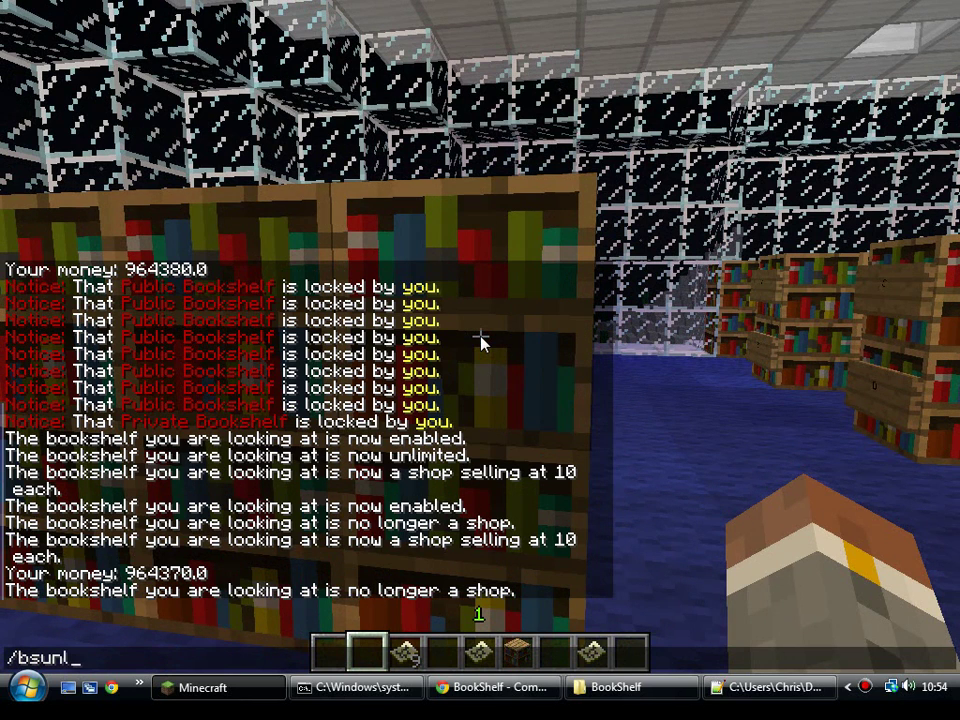
pyautogui.press('Return')
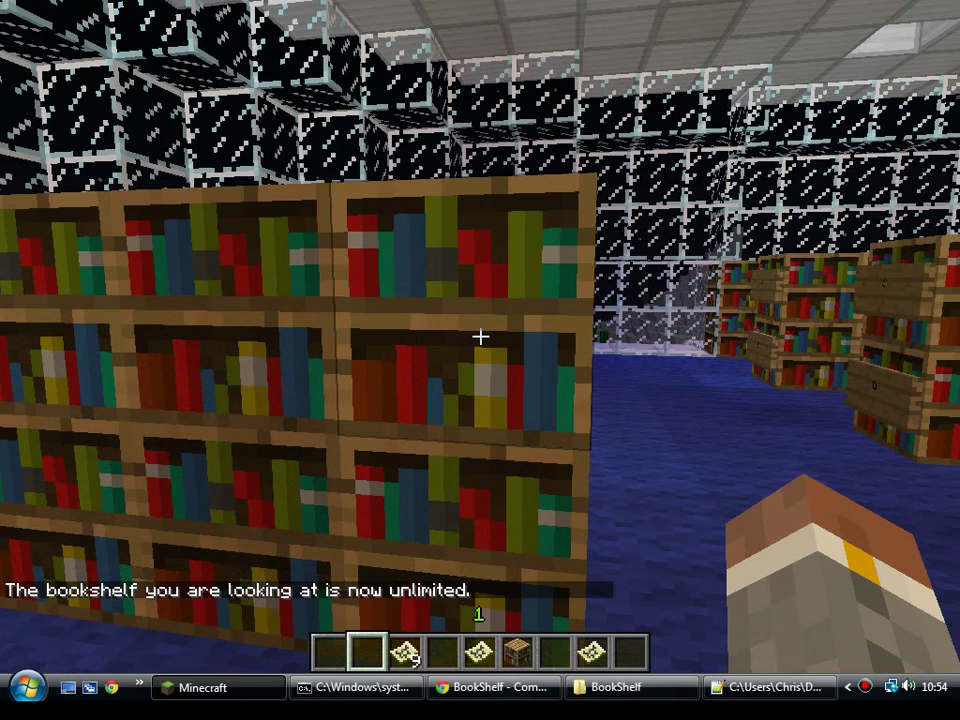
pyautogui.rightClick(480, 337)
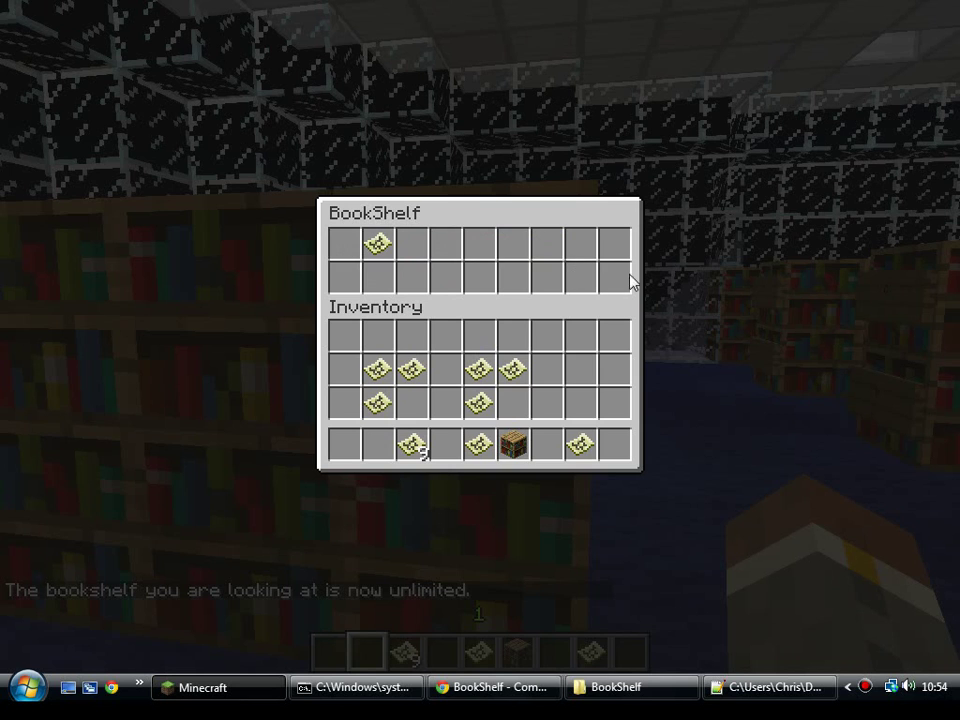
pyautogui.press('Escape')
pyautogui.write('t/bsunlimited')
pyautogui.press('Return')
# Place two maps side by side in the bookshelf's second row and reopen it to check the contents.
pyautogui.rightClick(480, 338)
pyautogui.click(479, 370)
pyautogui.click(479, 276)
pyautogui.click(510, 368)
pyautogui.click(510, 288)
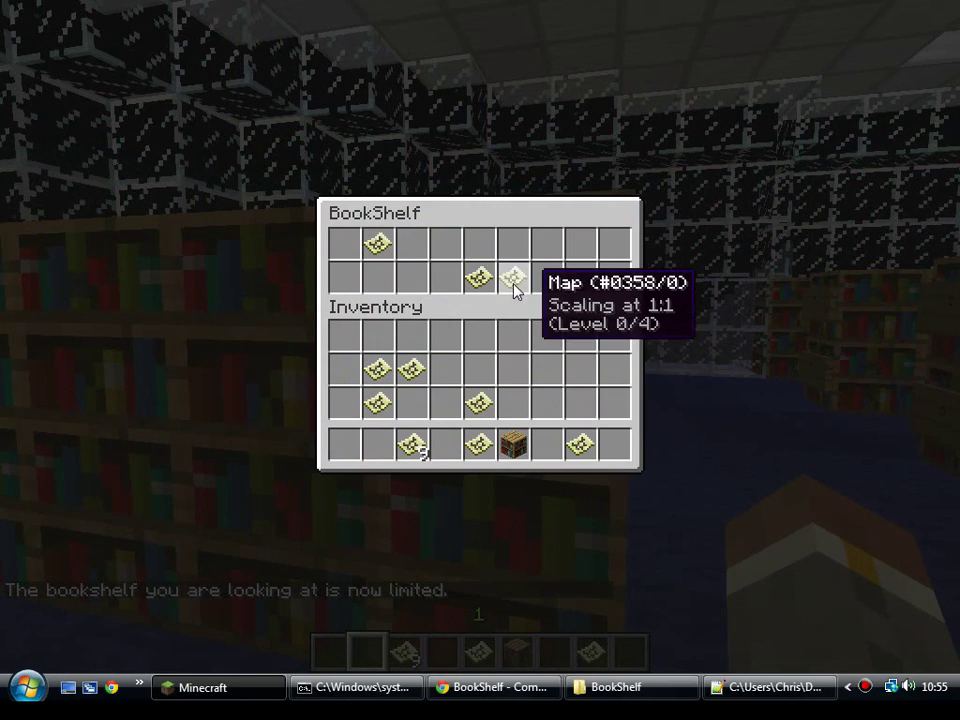
pyautogui.press('Escape')
pyautogui.rightClick(480, 338)
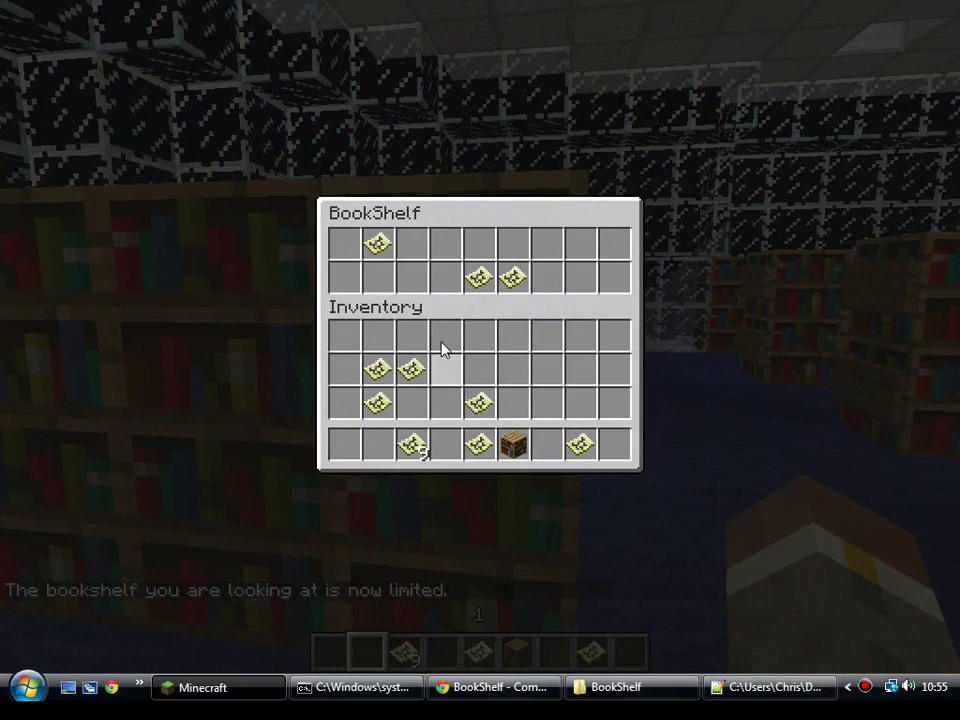
pyautogui.press('Escape')
# Make the bookshelf unlimited with /bsunlimited and take two copies of a second-row map, reopening the shelf between them.
pyautogui.write('t/bsunlimited')
pyautogui.press('Return')
pyautogui.rightClick(480, 338)
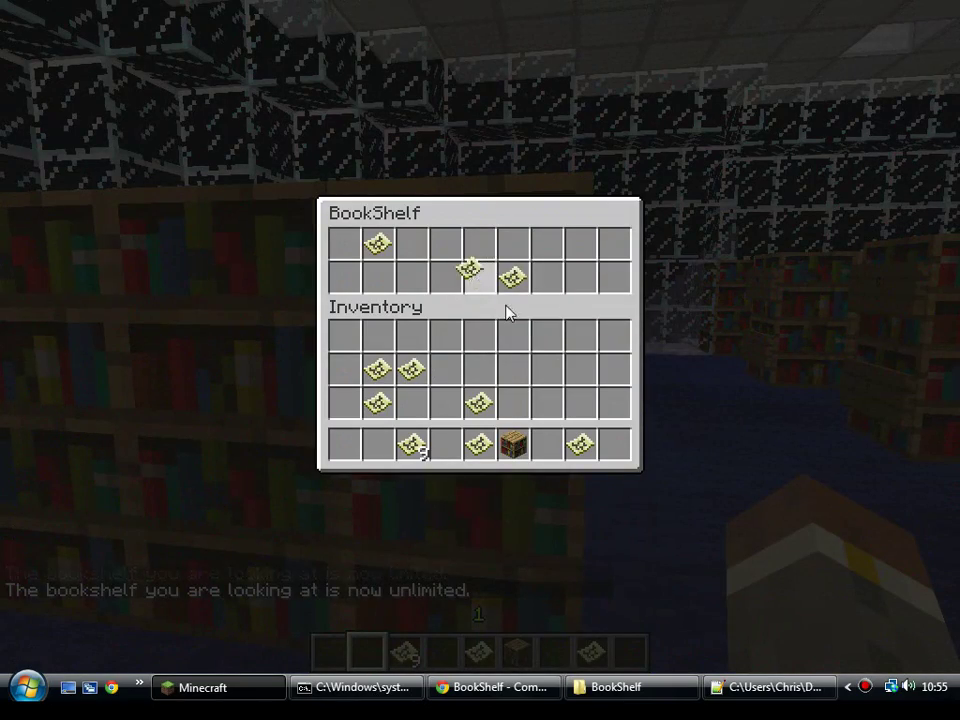
pyautogui.click(480, 278)
pyautogui.click(548, 336)
pyautogui.press('Escape')
pyautogui.rightClick(480, 338)
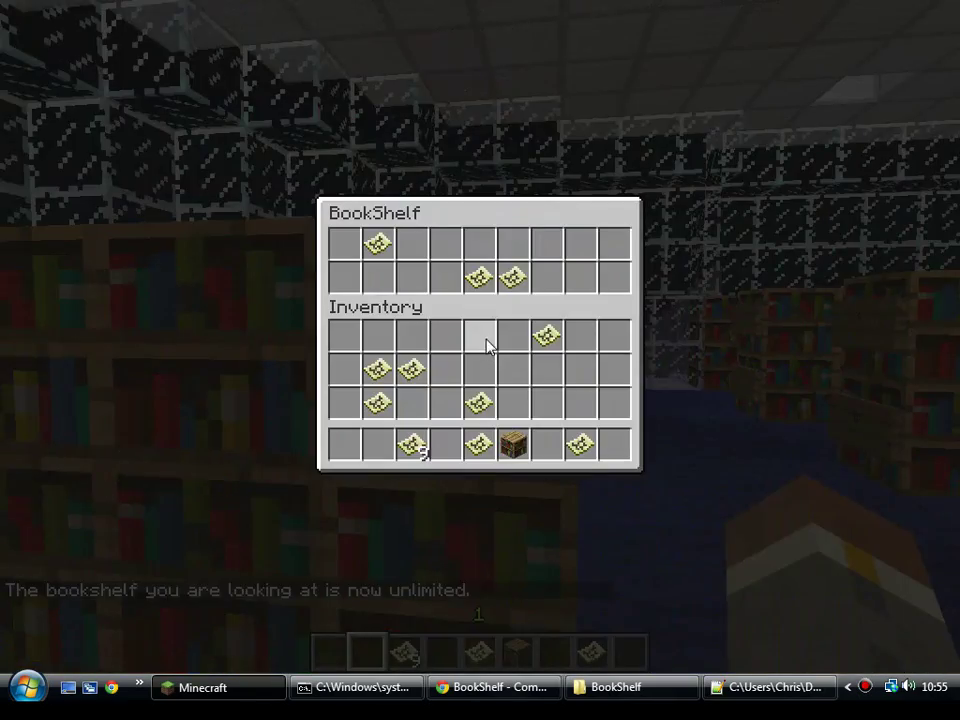
pyautogui.click(484, 298)
pyautogui.click(540, 375)
pyautogui.press('Escape')
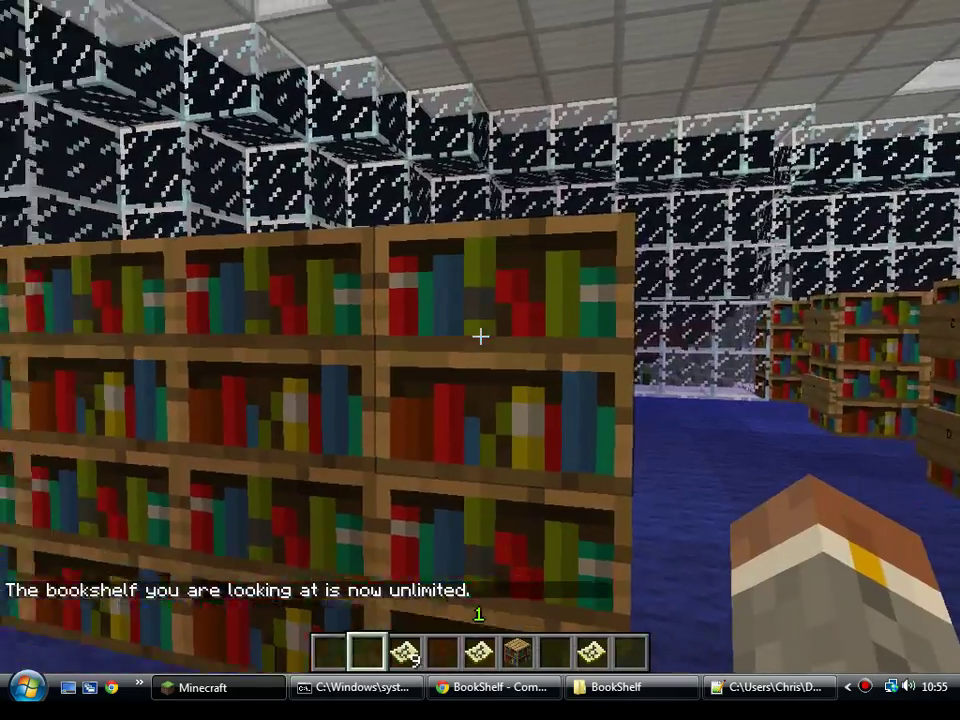
# Tour the library on foot and in flight, examining the rows of bookshelves and the librarian's desk.
pyautogui.press('s')
pyautogui.press('d')
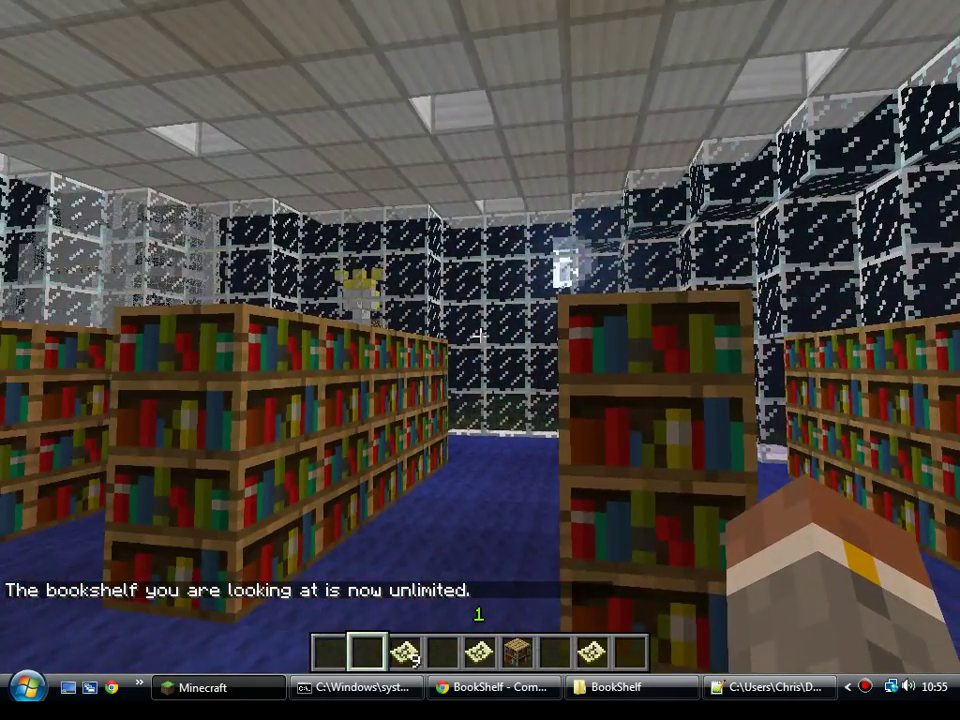
pyautogui.press('w')
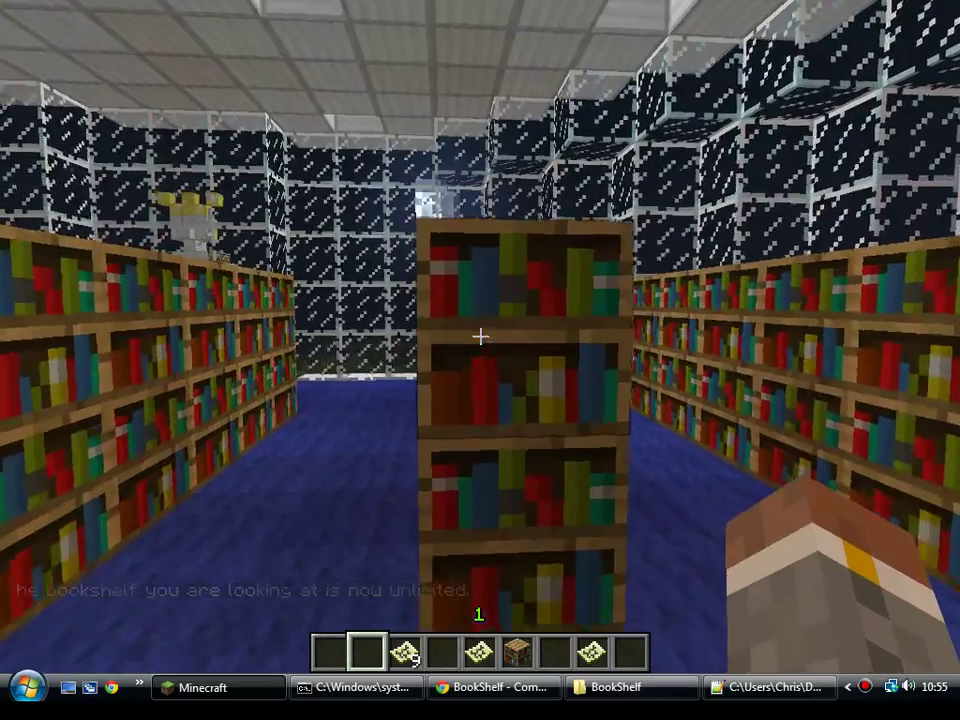
pyautogui.press('w')
pyautogui.press('d')
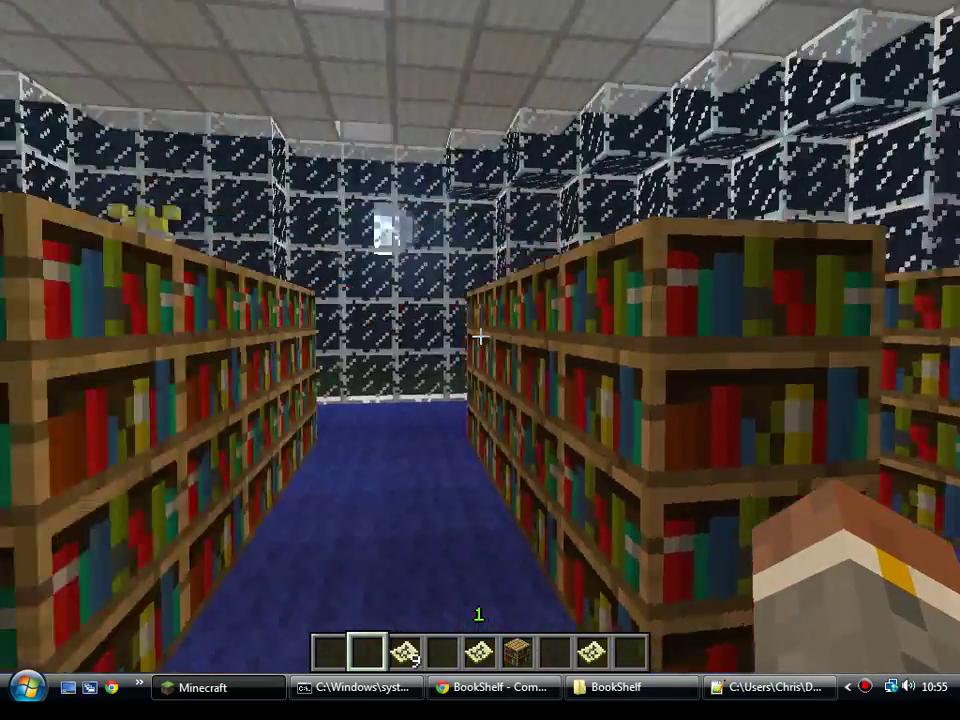
pyautogui.press('d')
pyautogui.press('w')
pyautogui.press('a')
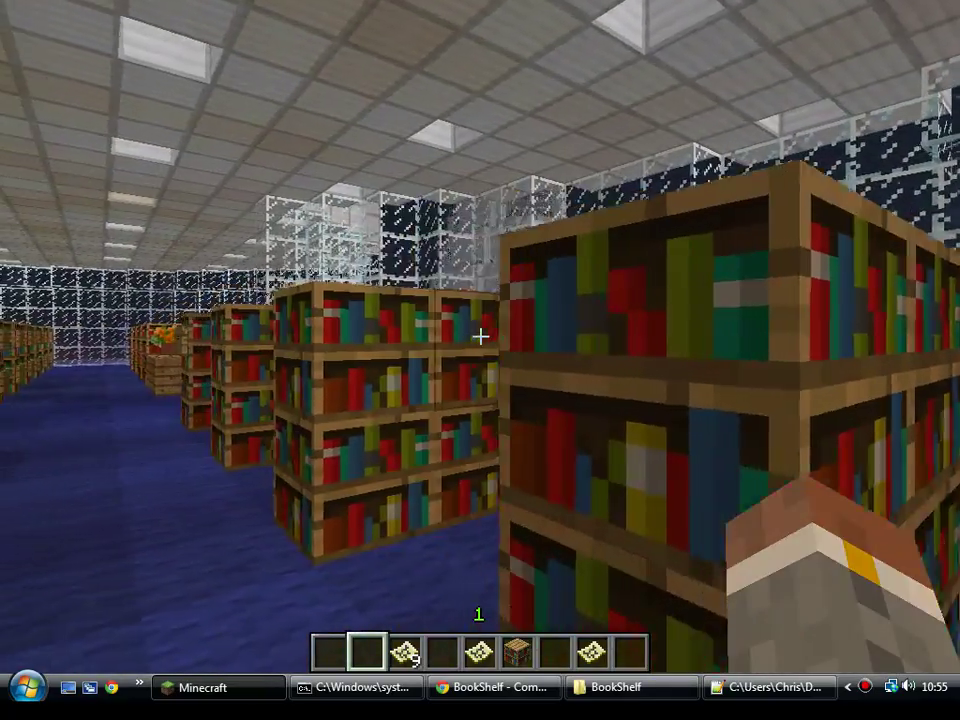
pyautogui.press('w')
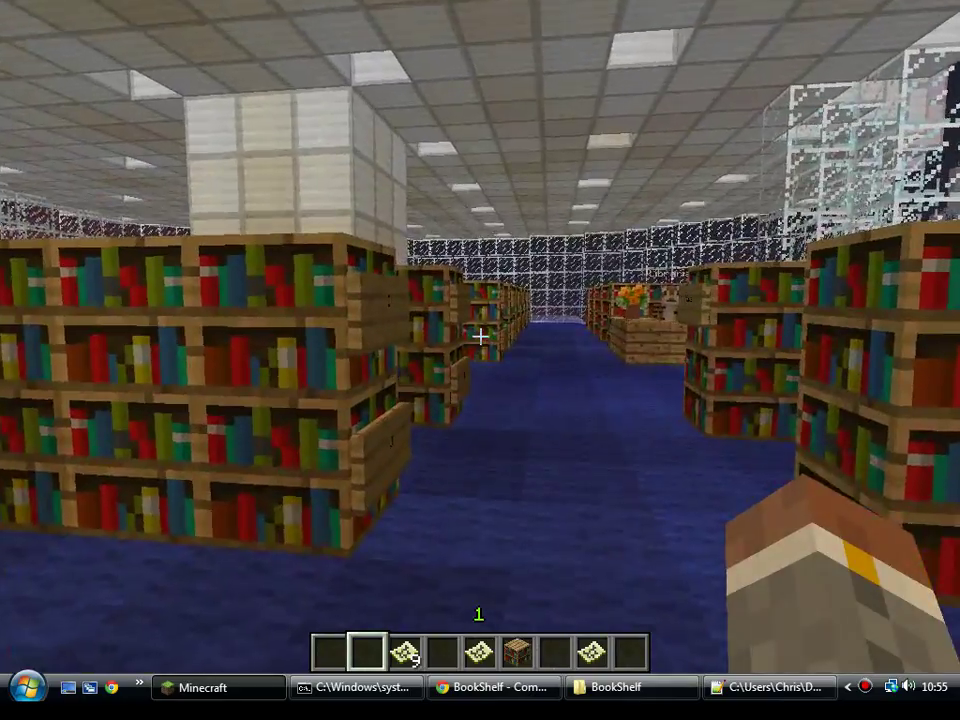
pyautogui.press('space')
pyautogui.press('space')
pyautogui.press('s')
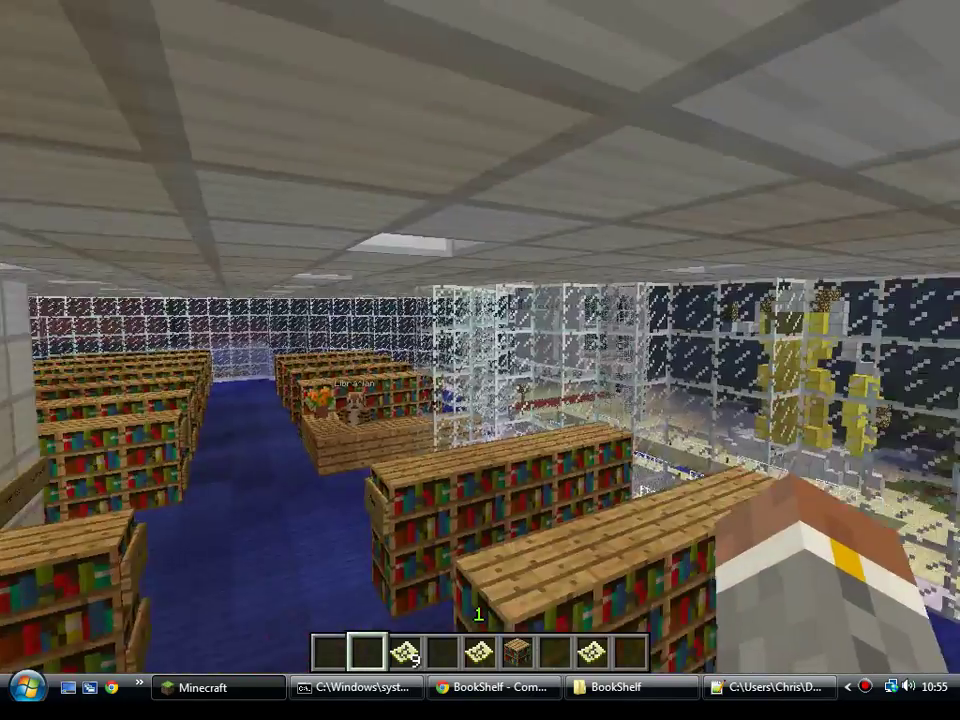
pyautogui.press('shift')
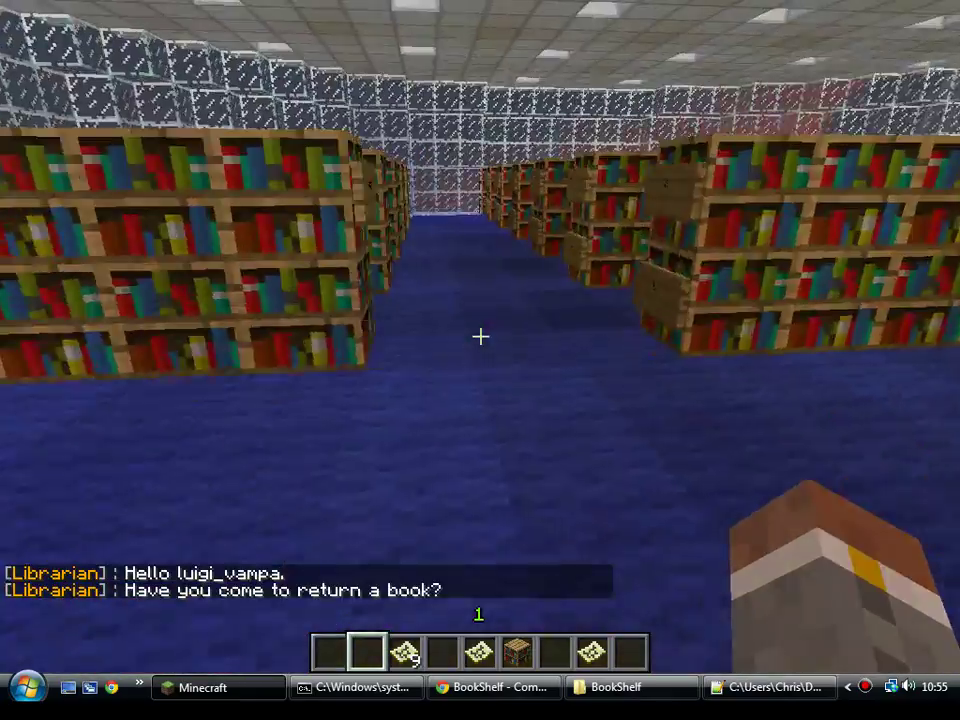
pyautogui.press('w')
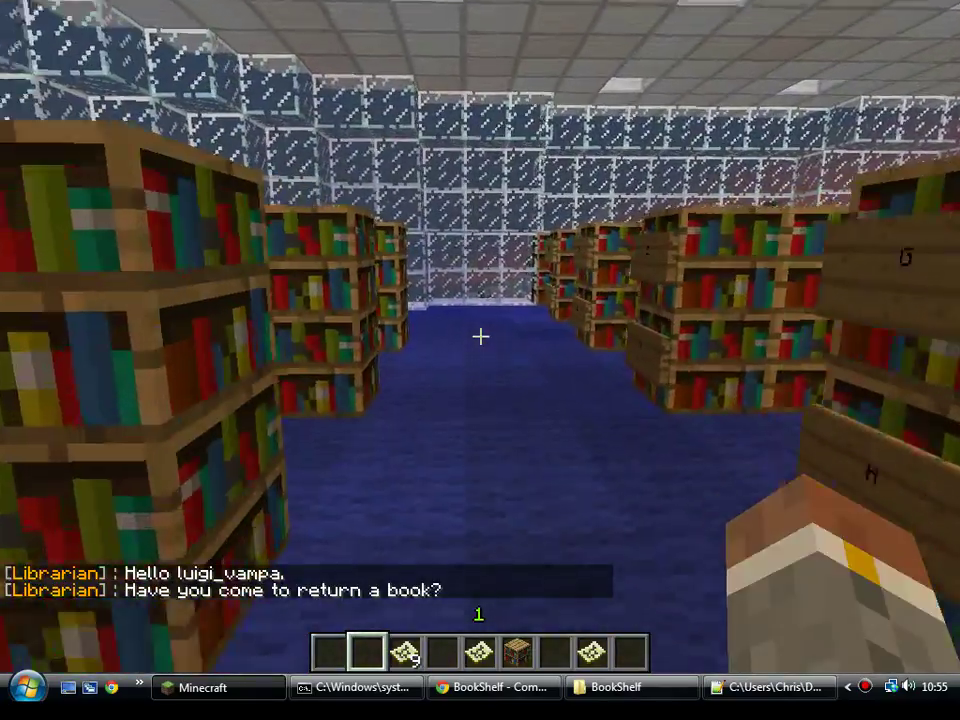
pyautogui.press('w')
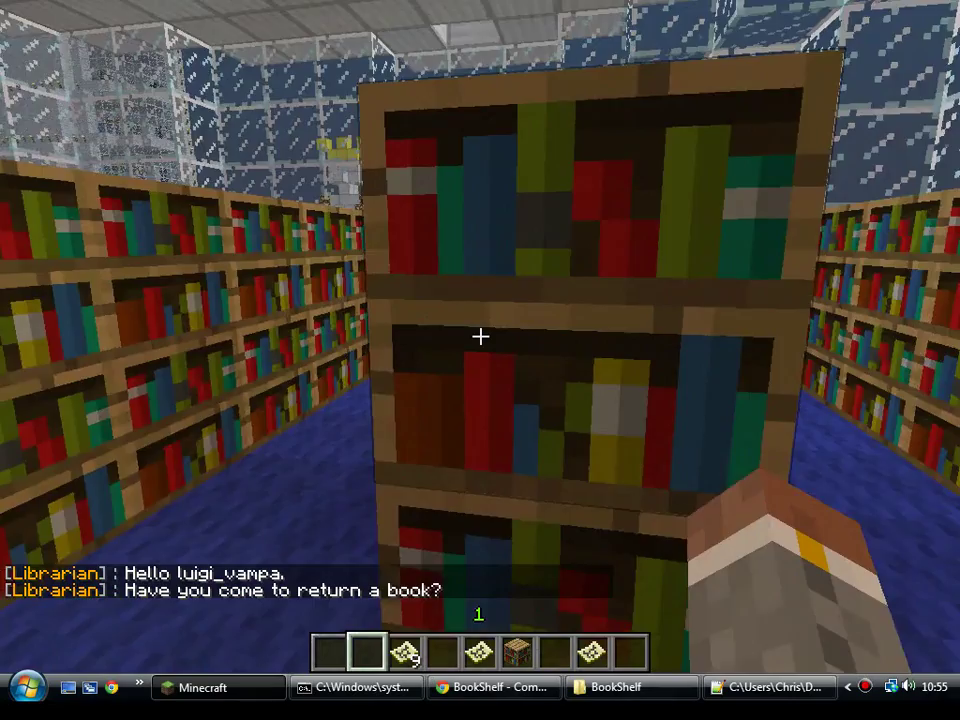
# Return to the bookshelf holding the maps, begin a /bsshop command in chat, and highlight the default_price setting in config.yml.
pyautogui.press('s')
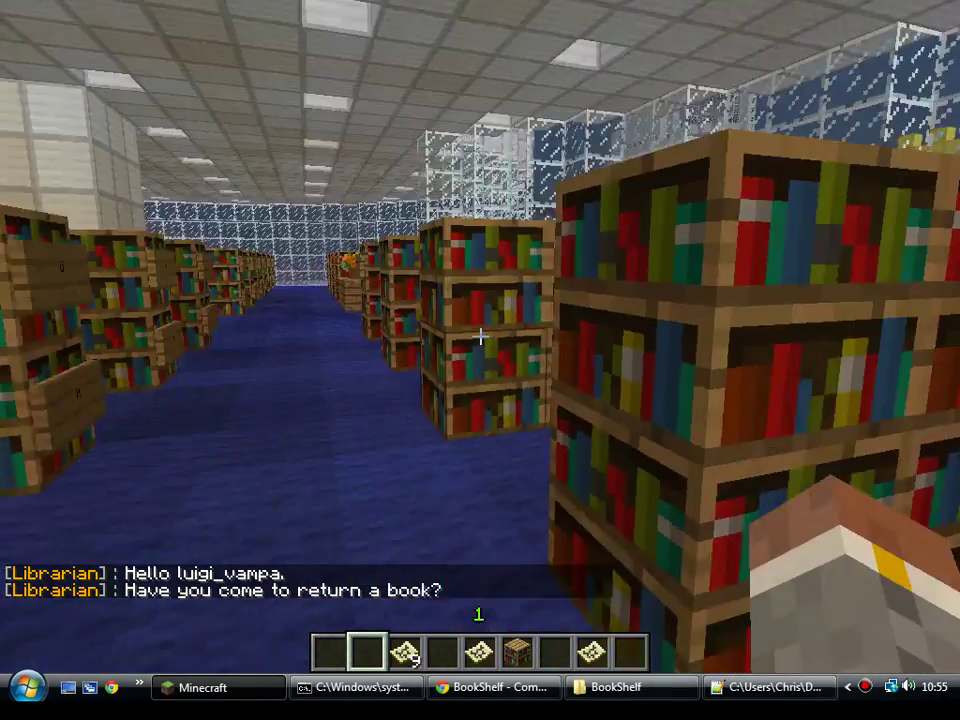
pyautogui.press('w')
pyautogui.press('s')
pyautogui.moveTo(480, 337)
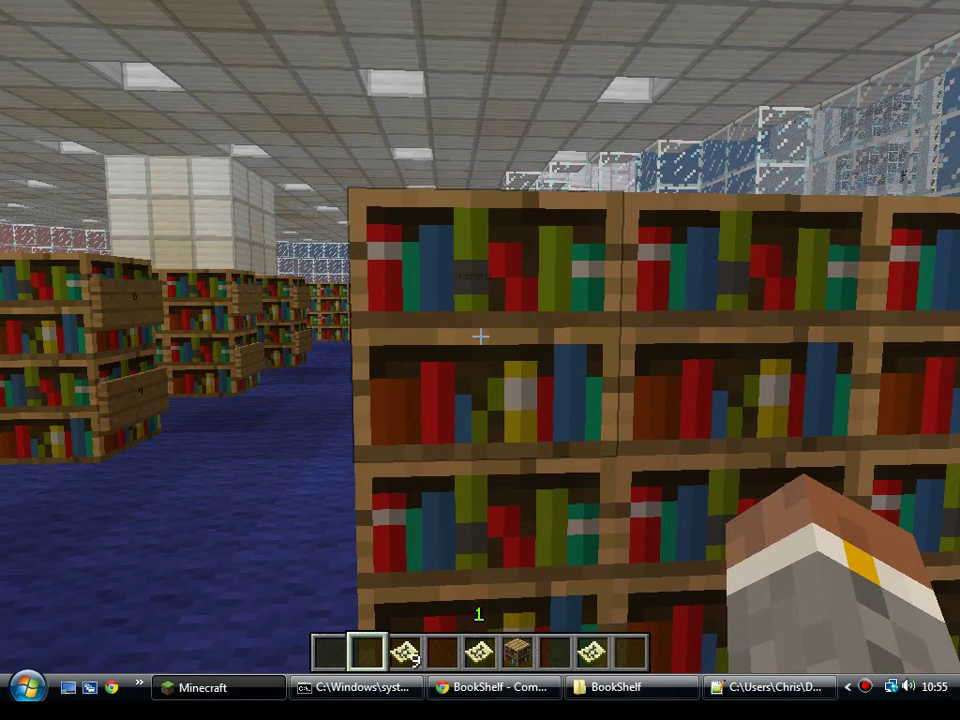
pyautogui.write('/bsunlimited')
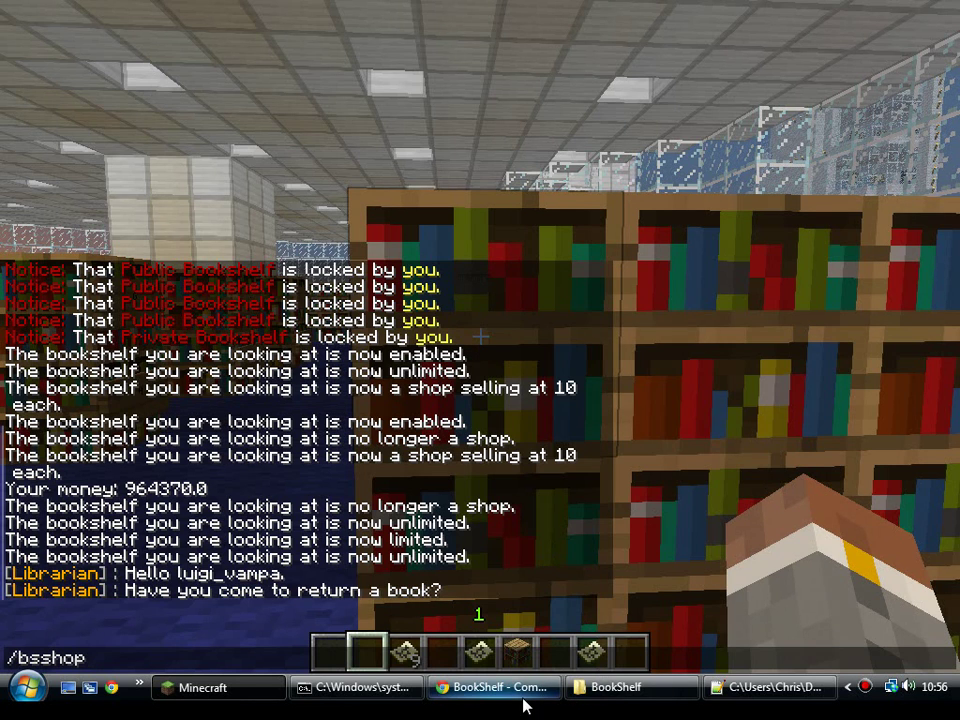
pyautogui.click(765, 687)
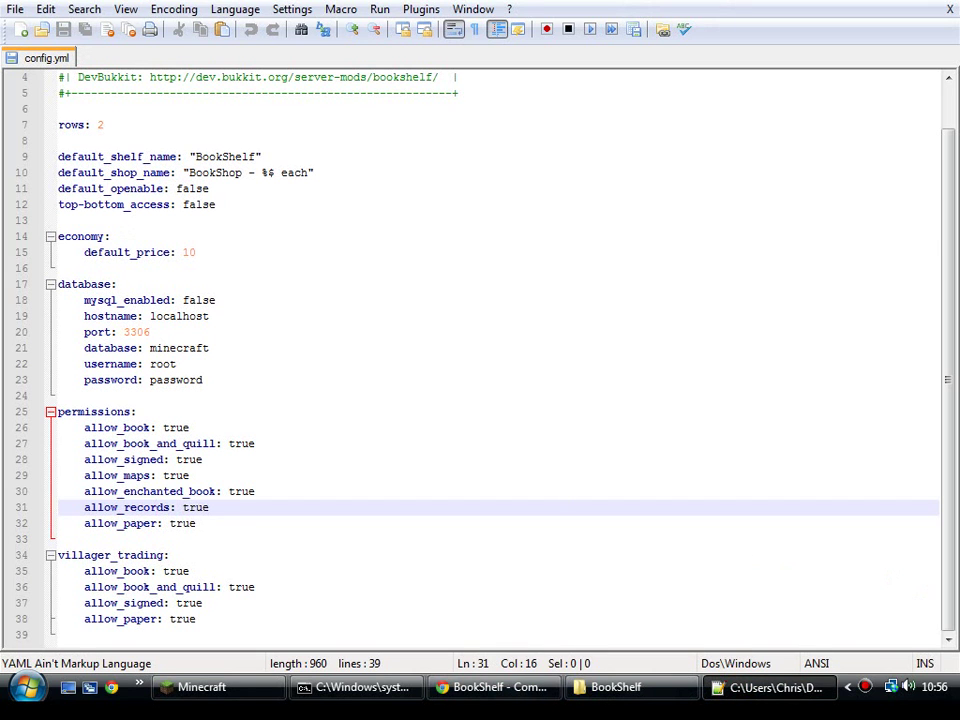
pyautogui.moveTo(196, 252); pyautogui.dragTo(3, 259)
pyautogui.click(237, 692)
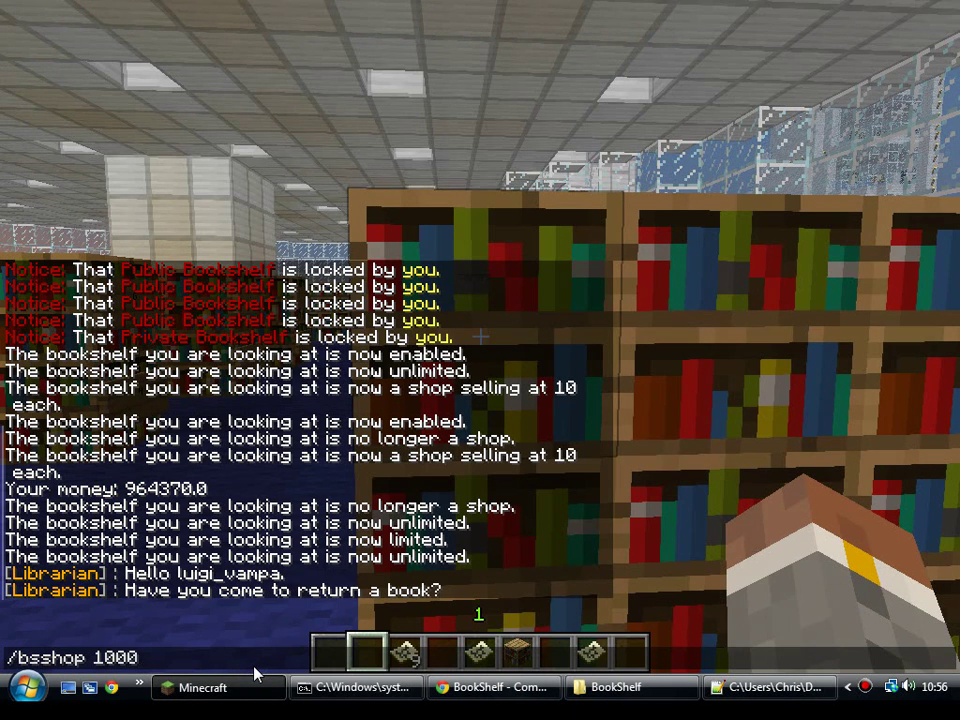
# Finish the command as /bsshop 1000 to sell the bookshelf's items at 1000 each, and open the shop to view it.
pyautogui.write('1000')
pyautogui.press('Return')
pyautogui.rightClick(480, 336)
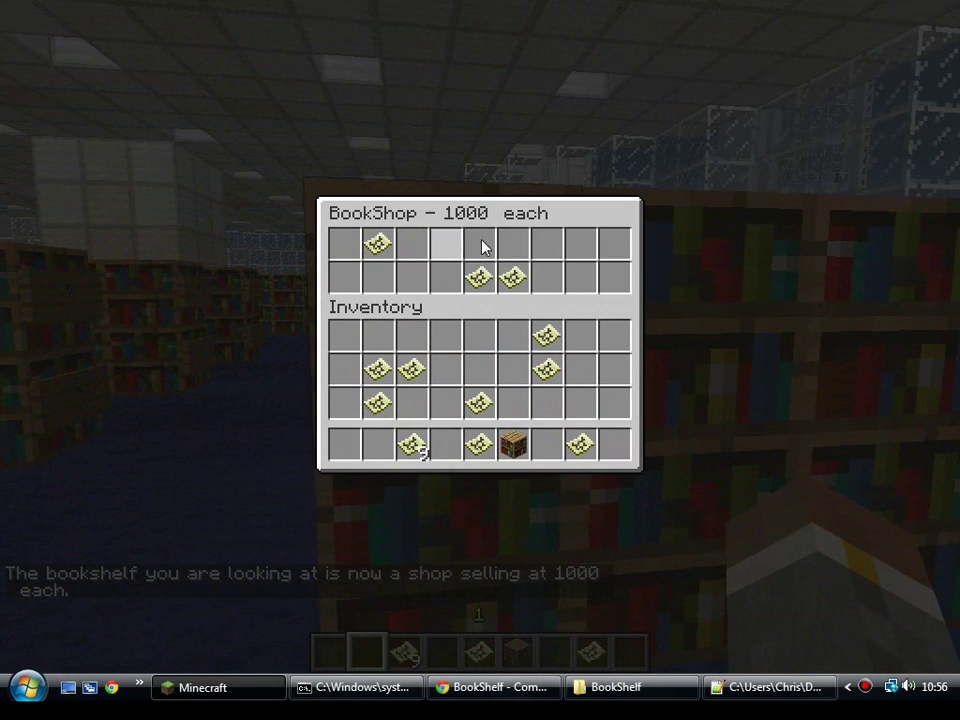
pyautogui.press('Escape')
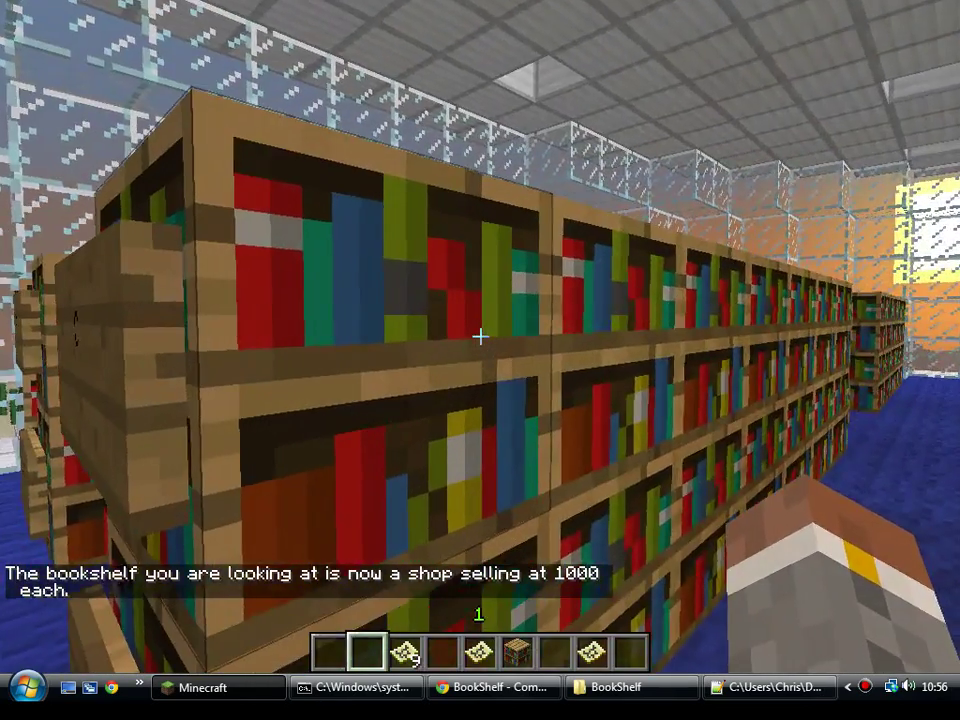
# Open the Row C and Row E bookshelves and the map shop to compare the titles they display.
pyautogui.rightClick(480, 336)
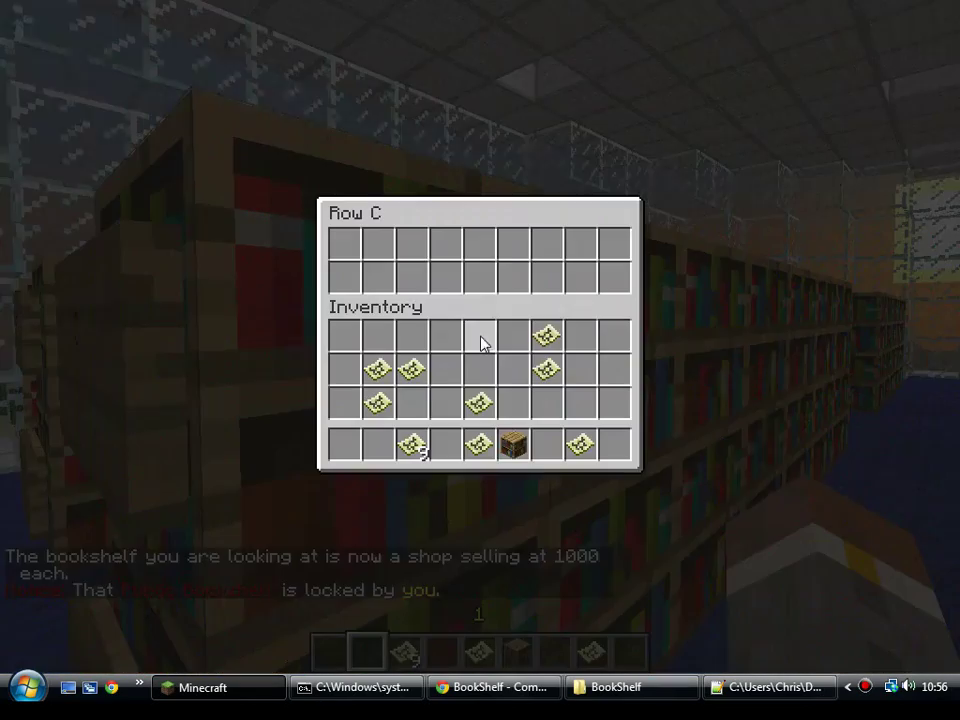
pyautogui.press('Escape')
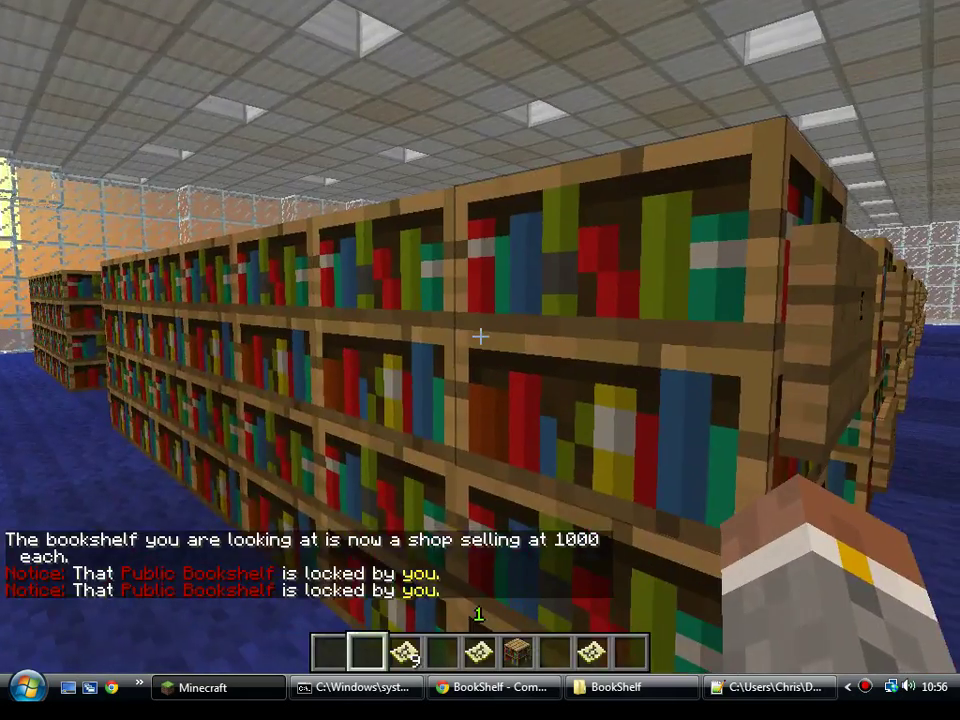
pyautogui.rightClick(480, 336)
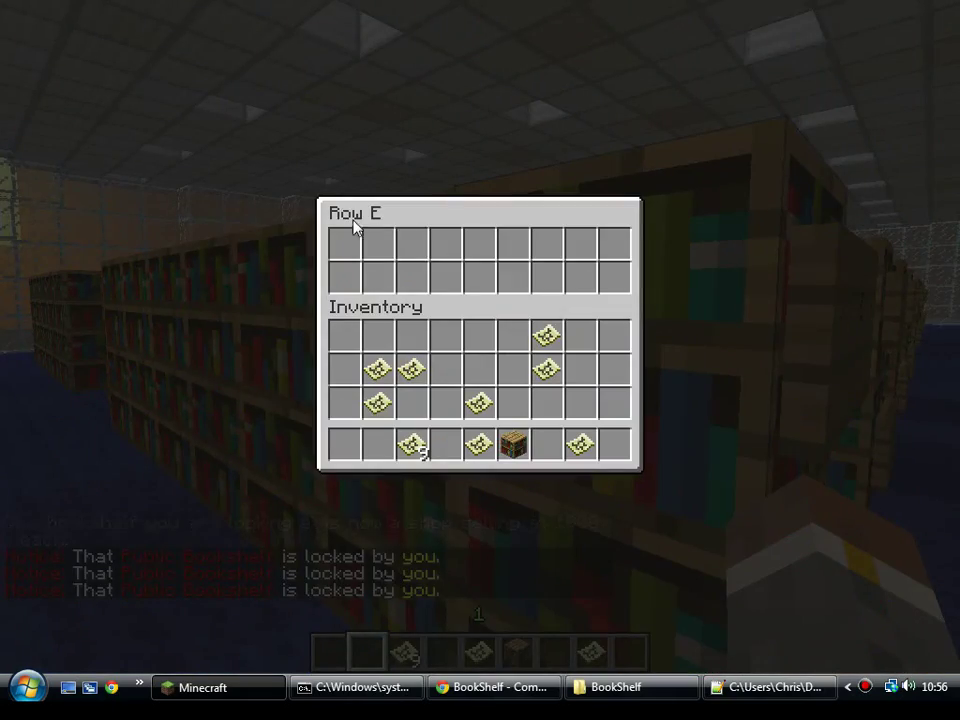
pyautogui.press('Escape')
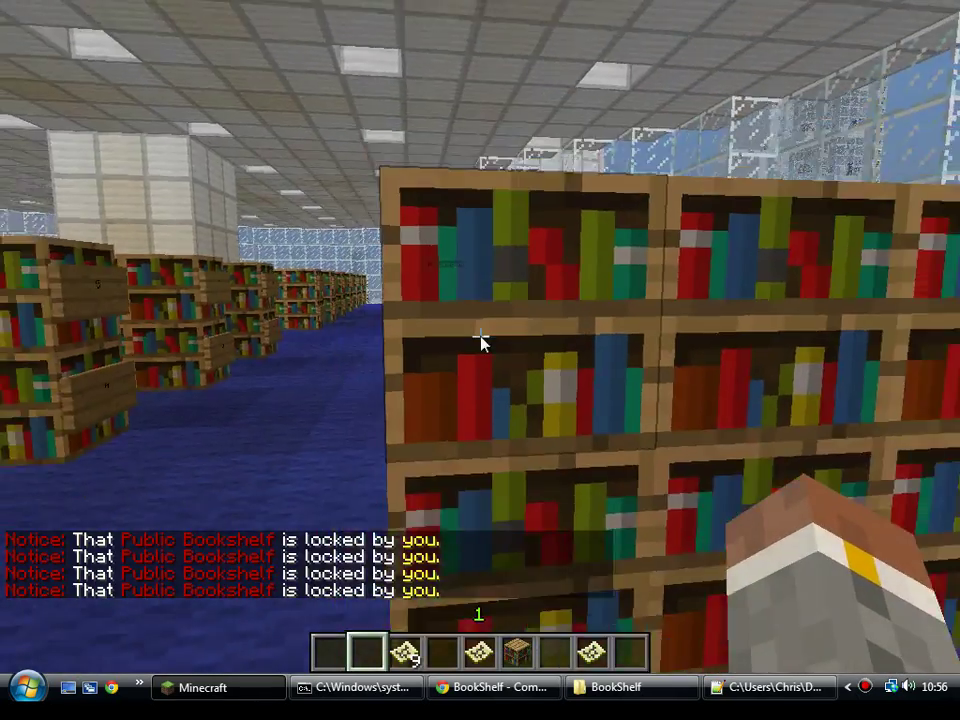
pyautogui.rightClick(480, 336)
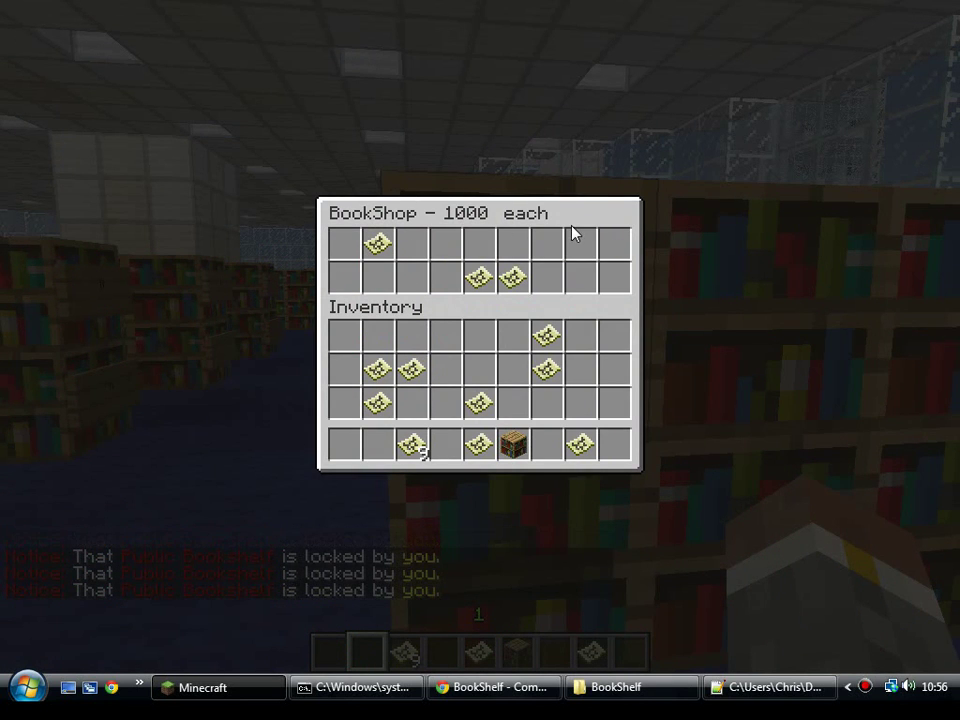
pyautogui.press('Escape')
# Name the map shop bookshelf "Maps" with the /bsname command.
pyautogui.press('t')
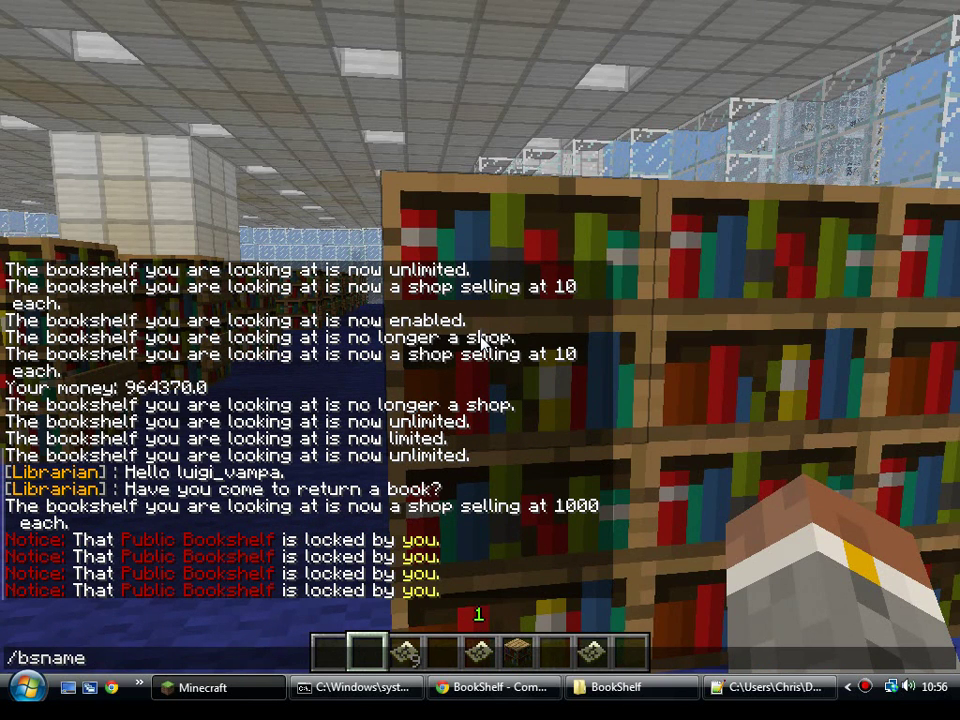
pyautogui.write('/bsname Maps')
pyautogui.press('Return')
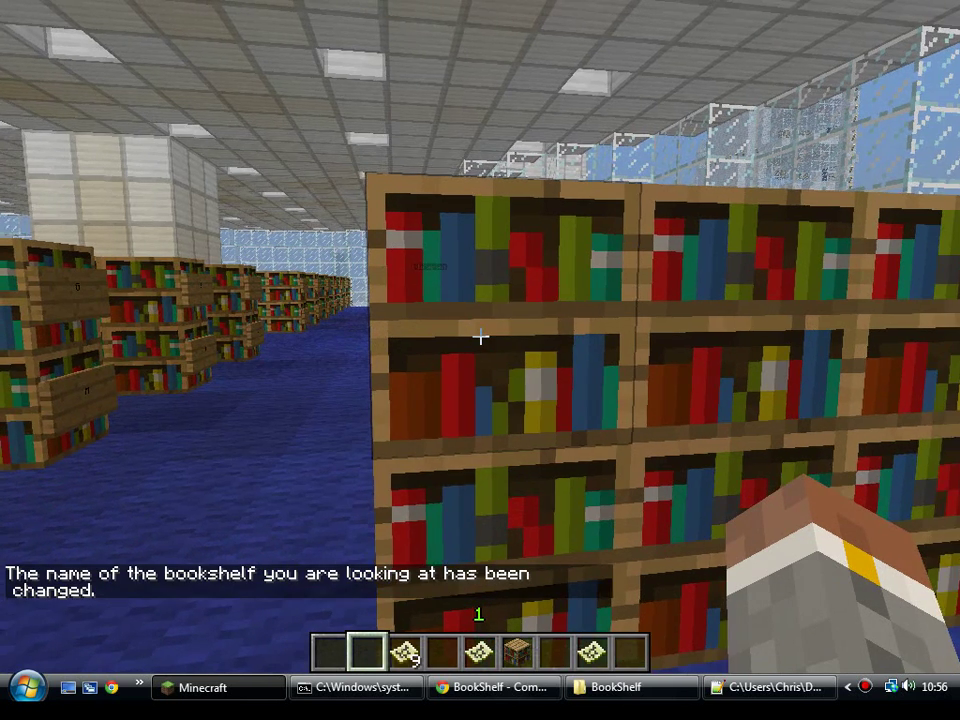
# Open the Maps shop and buy the map in its first row, placing it in the inventory's top row.
pyautogui.rightClick(480, 338)
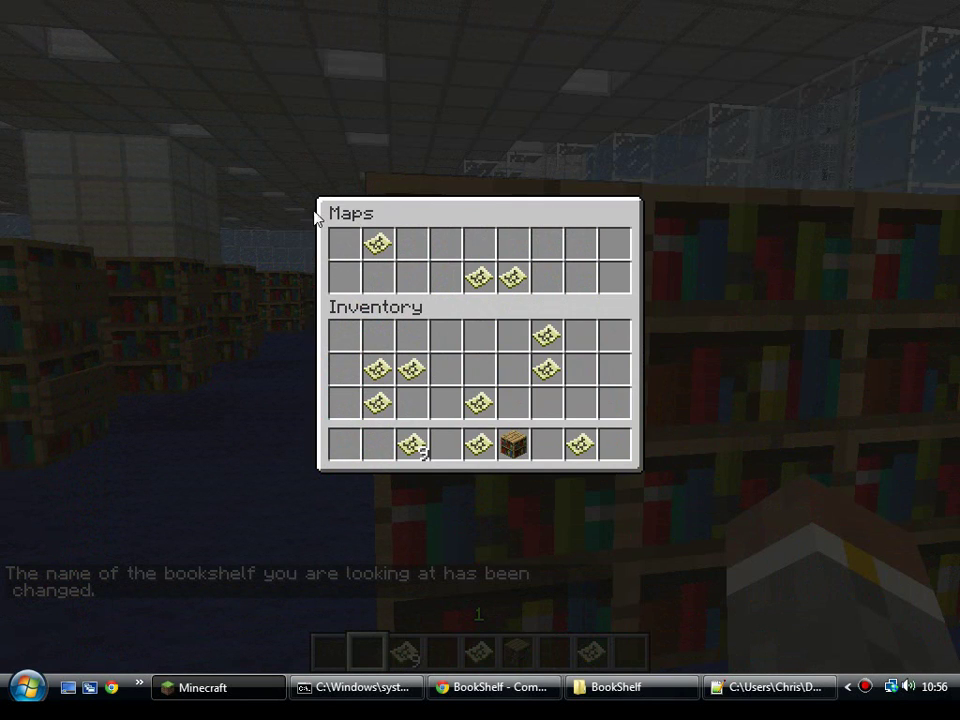
pyautogui.click(385, 251)
pyautogui.click(446, 334)
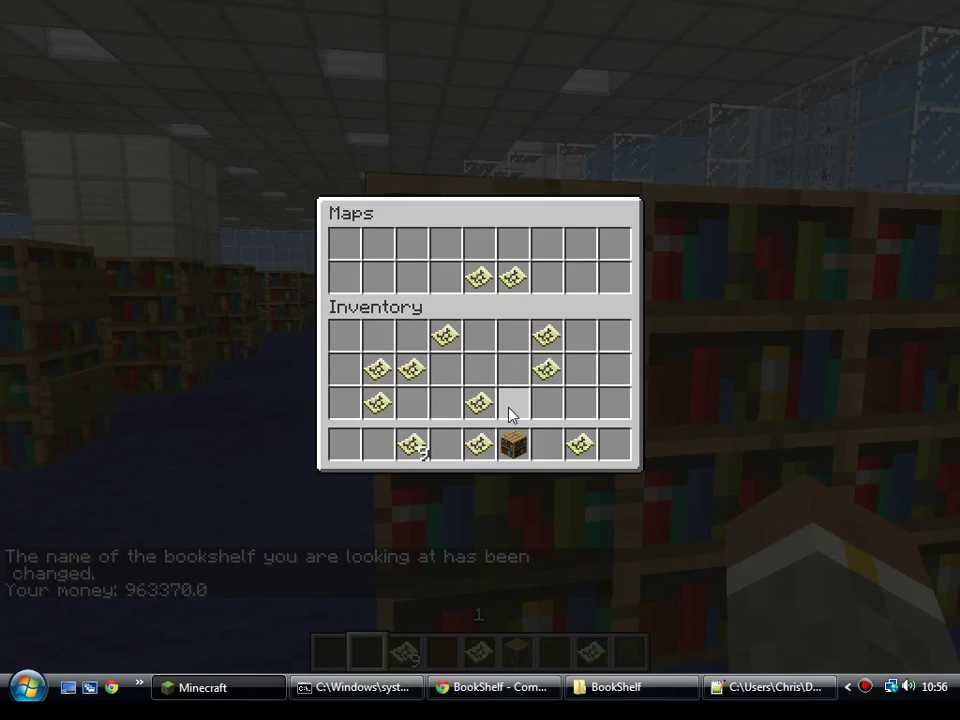
pyautogui.press('Escape')
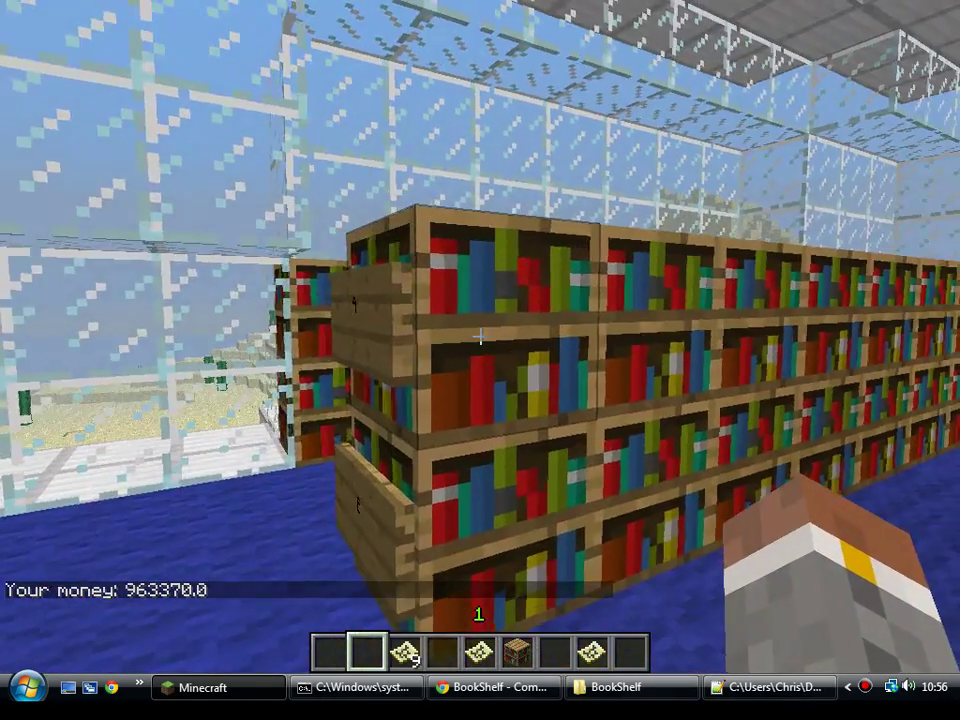
# Take the first and third books from the Row A bookshelf into the first two hotbar slots.
pyautogui.rightClick(480, 338)
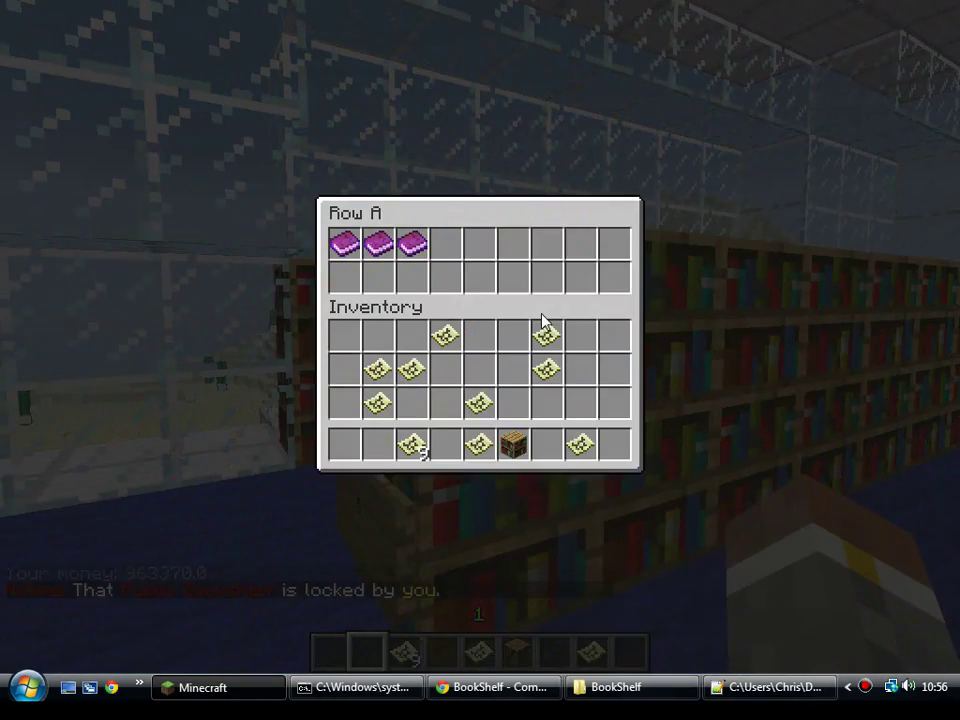
pyautogui.click(343, 245)
pyautogui.click(345, 444)
pyautogui.click(417, 242)
pyautogui.click(379, 444)
pyautogui.press('Escape')
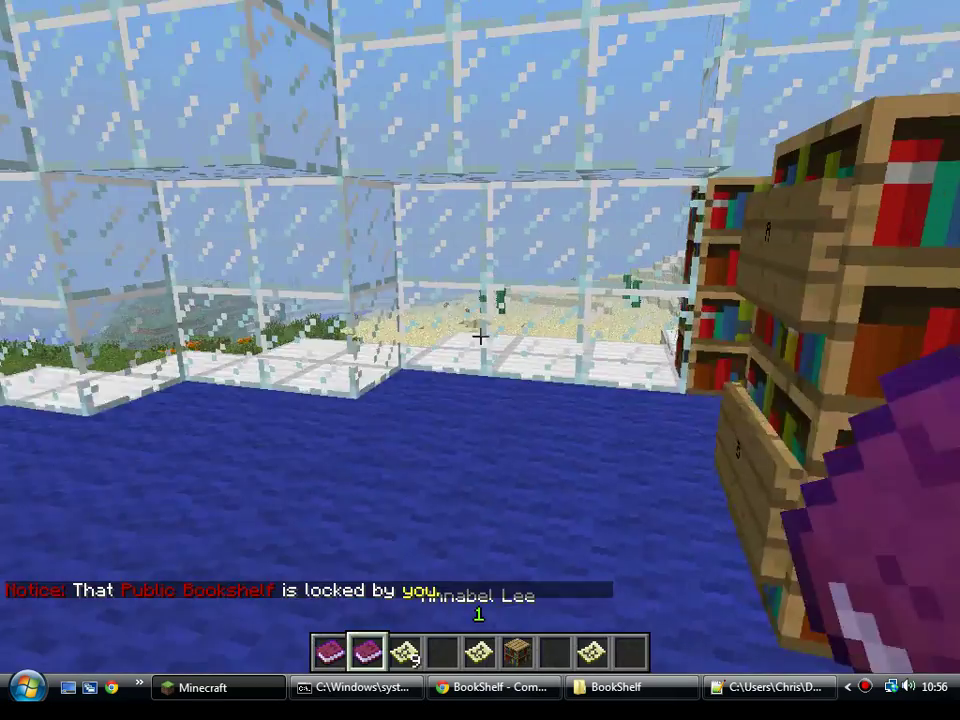
# Reopen Row A to inspect its books, and walk past the librarian's desk to examine the book in Row P.
pyautogui.rightClick(480, 337)
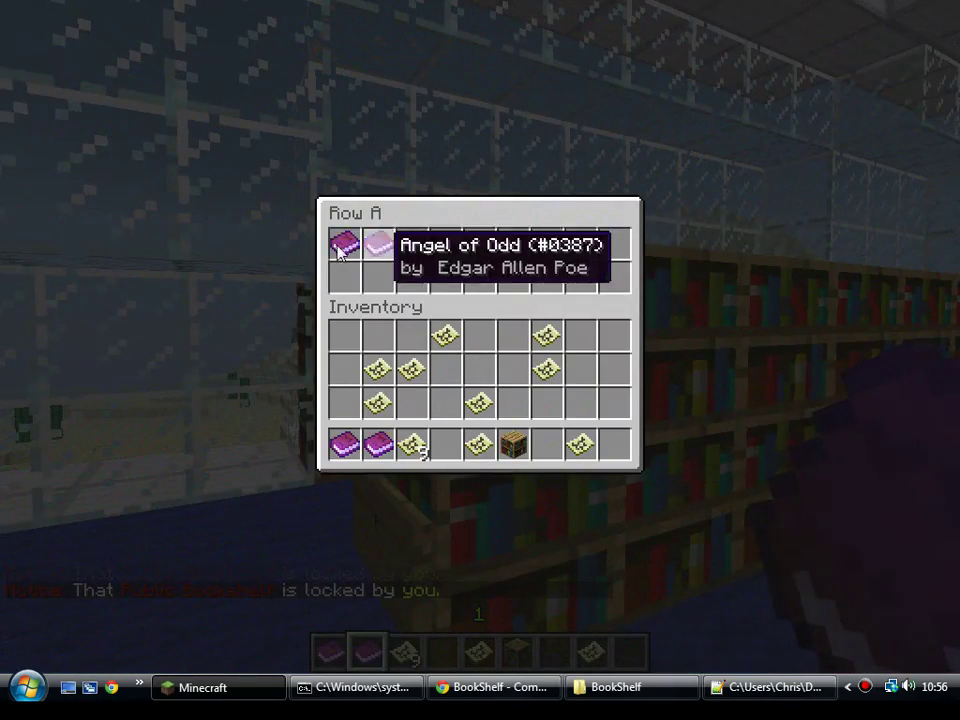
pyautogui.press('Escape')
pyautogui.press('w')
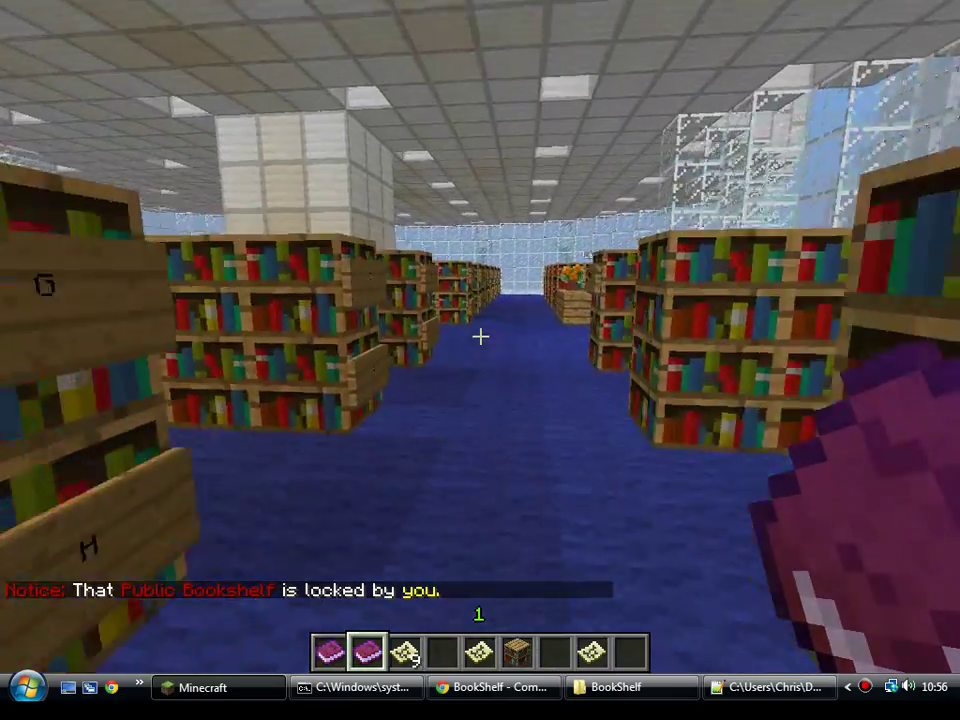
pyautogui.press('w')
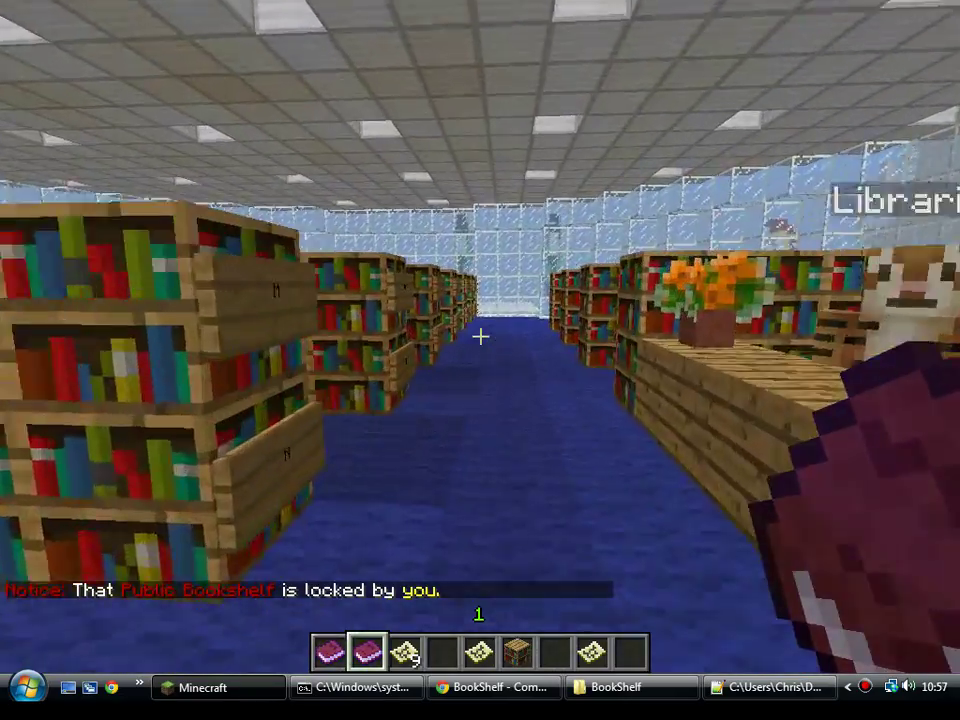
pyautogui.press('w')
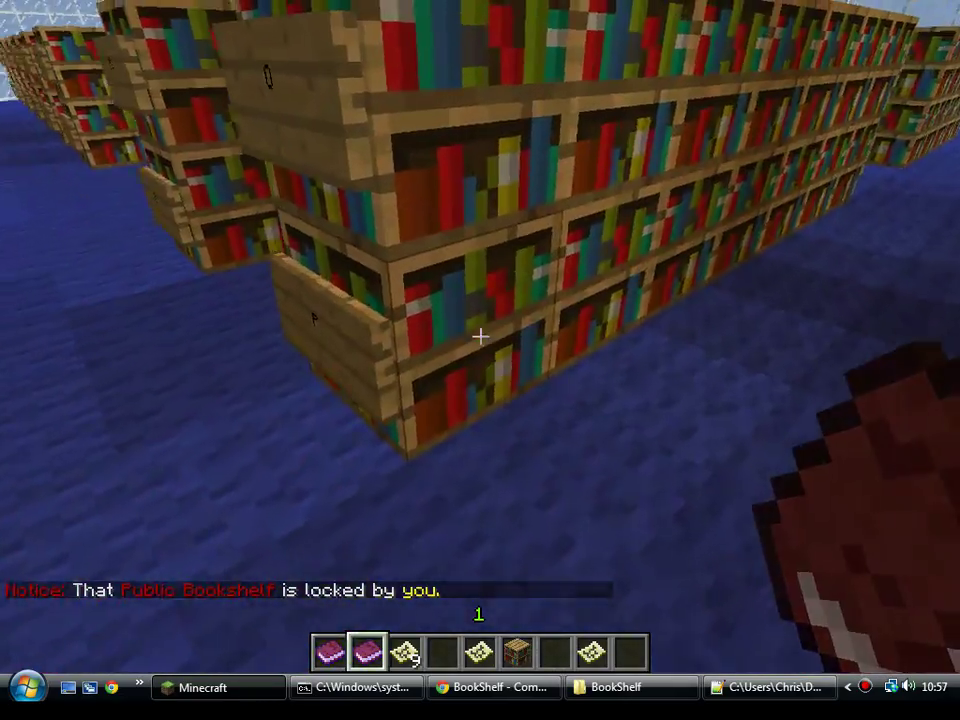
pyautogui.rightClick(480, 338)
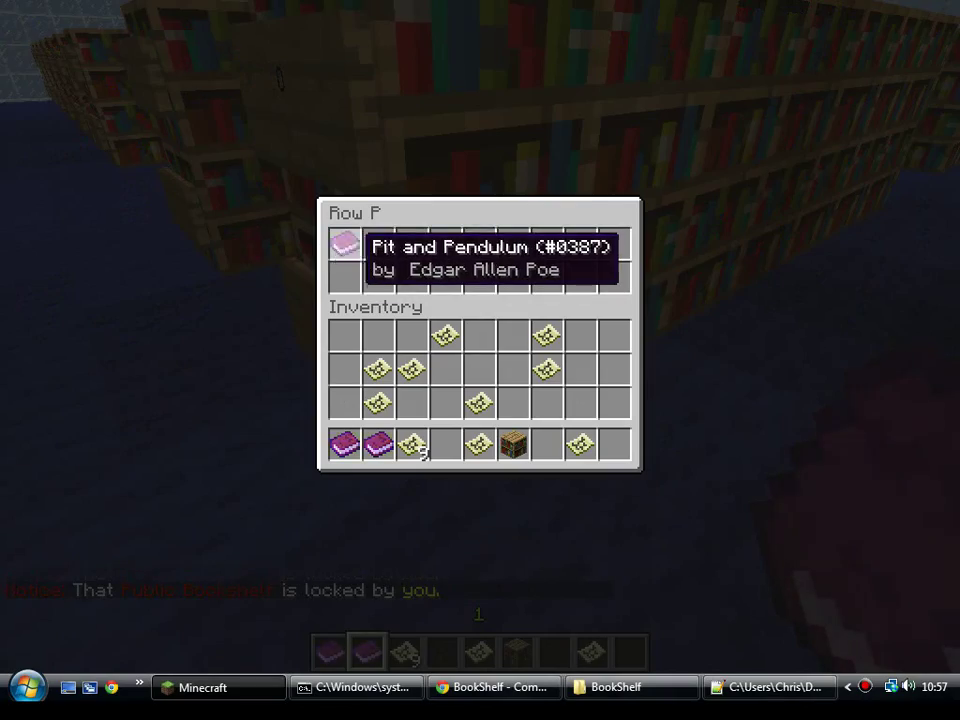